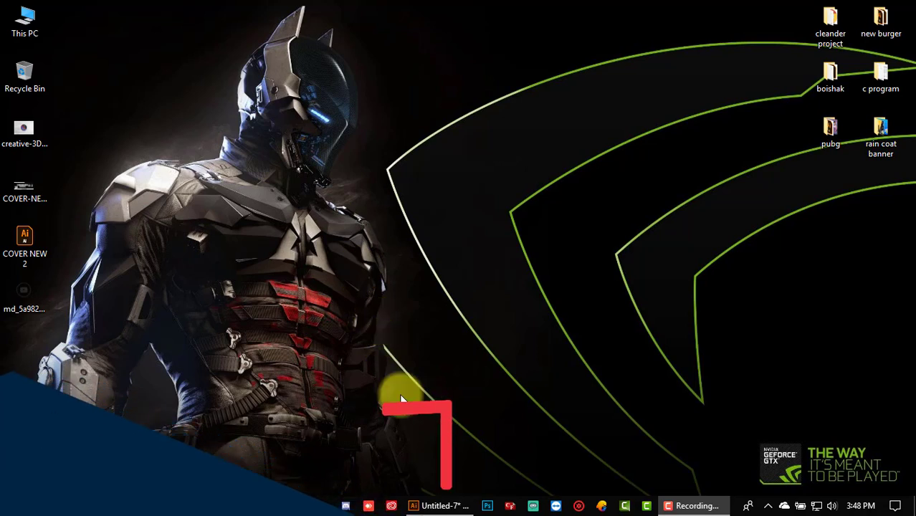
Step: Restore the Untitled-7 Illustrator window showing its wide white artboard
click(438, 506)
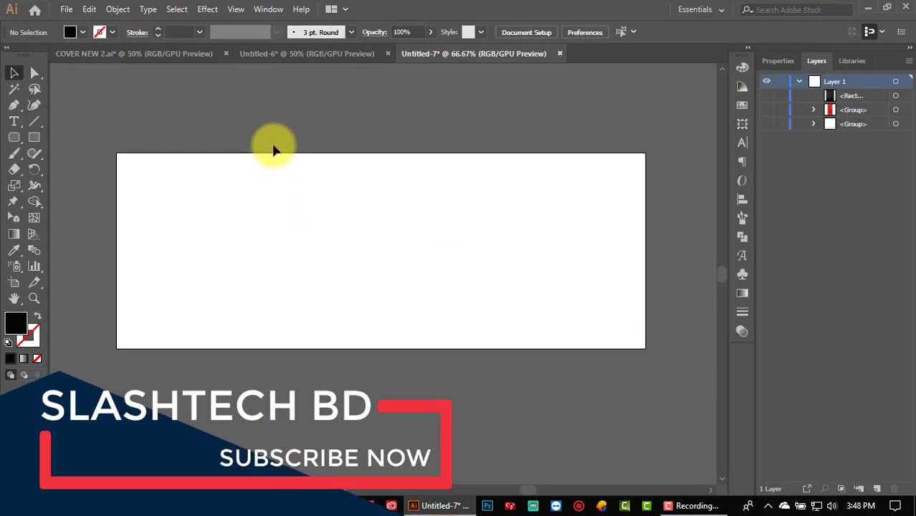
scroll(272, 165, up, 1)
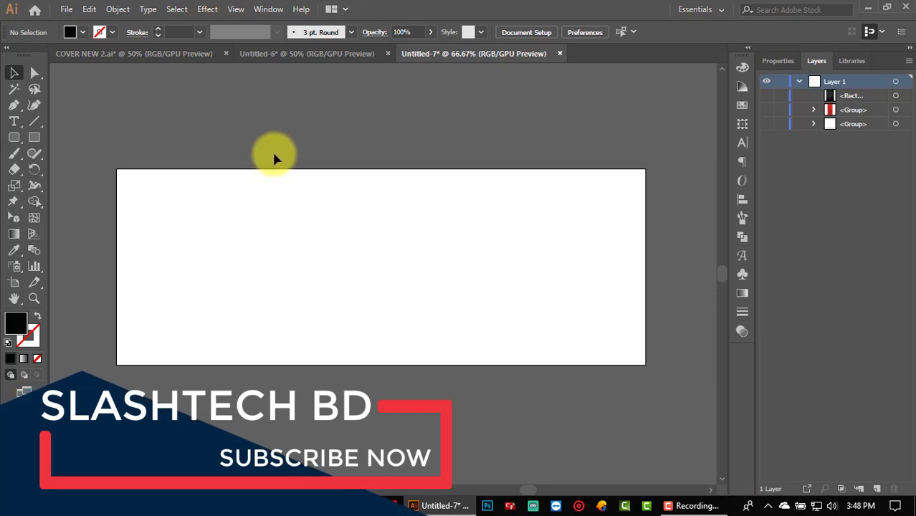
scroll(271, 156, up, 1)
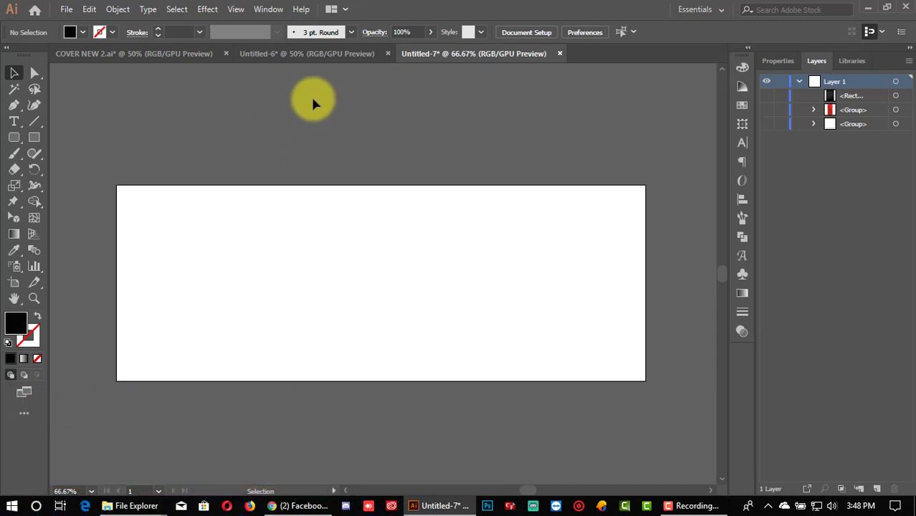
click(66, 8)
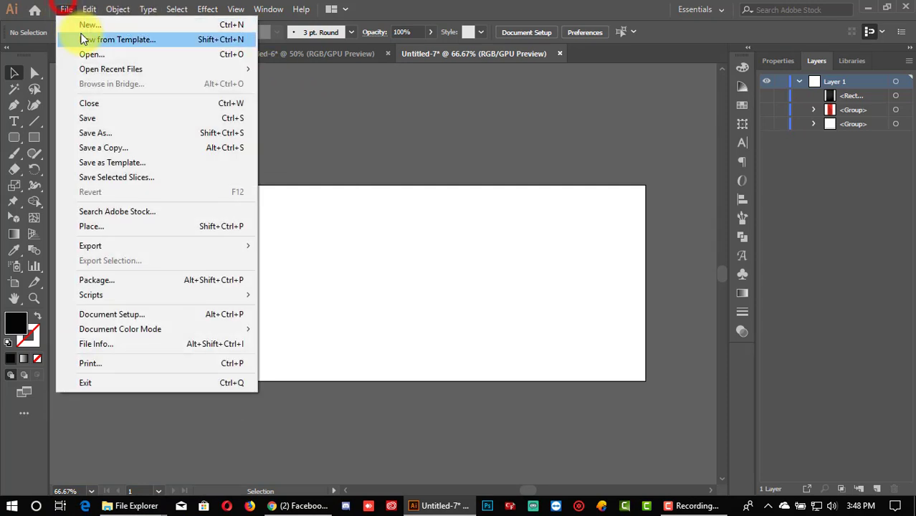
click(83, 25)
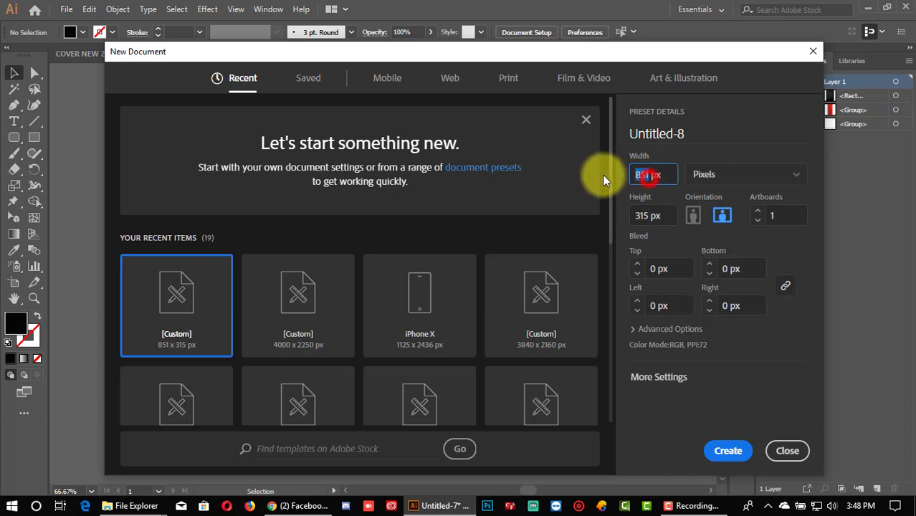
click(646, 215)
click(648, 175)
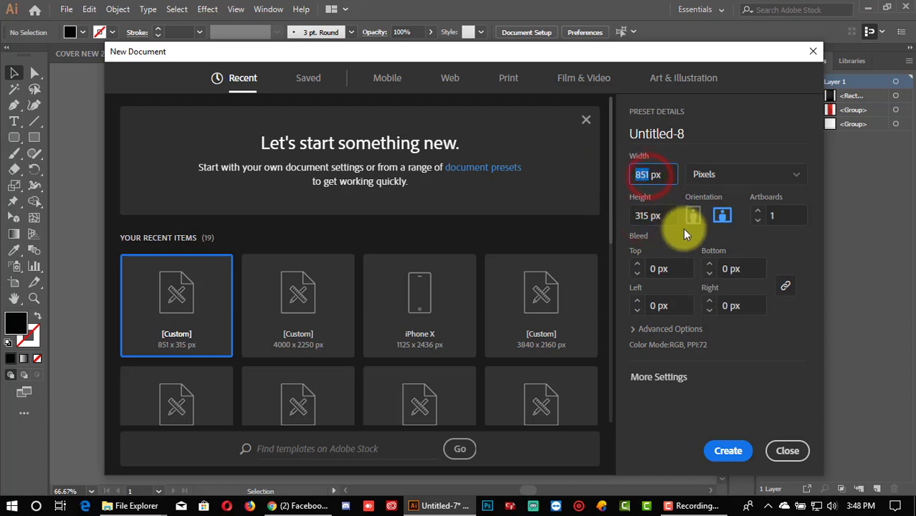
click(722, 356)
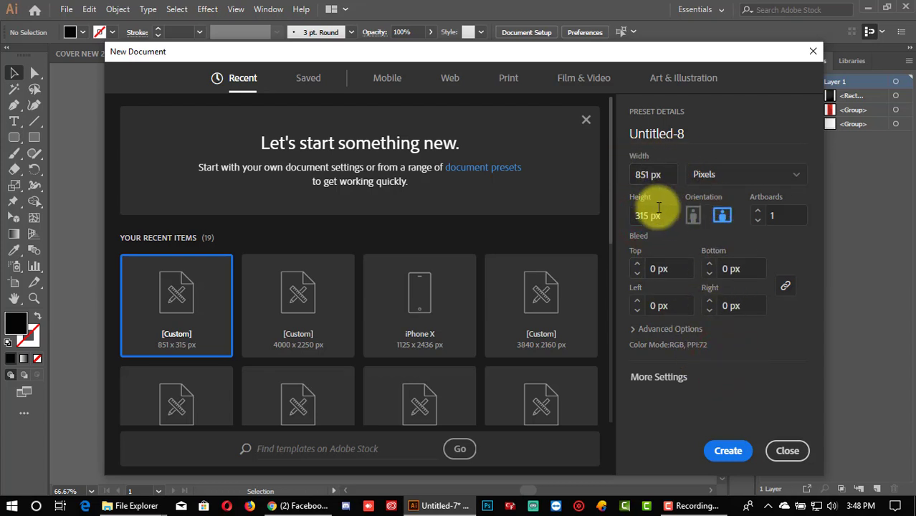
click(787, 450)
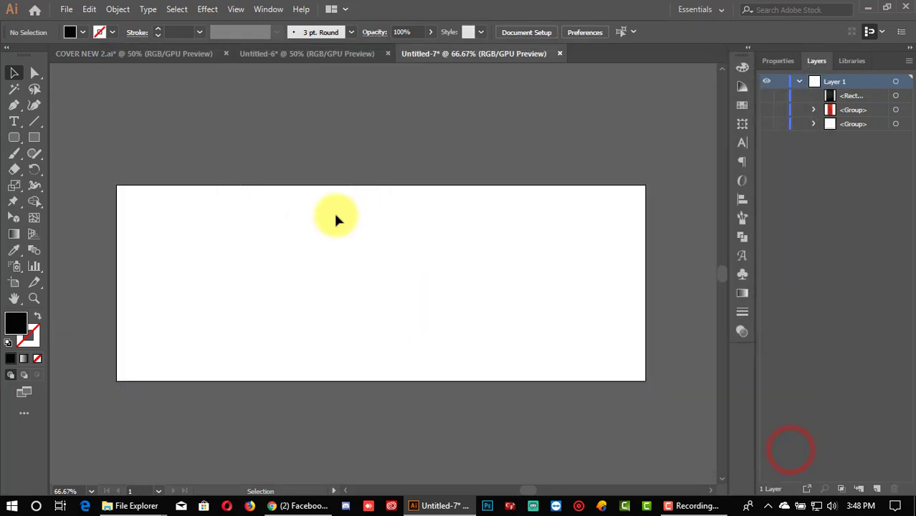
Step: Review the finished COVER NEW 2.ai cover design for reference
click(287, 153)
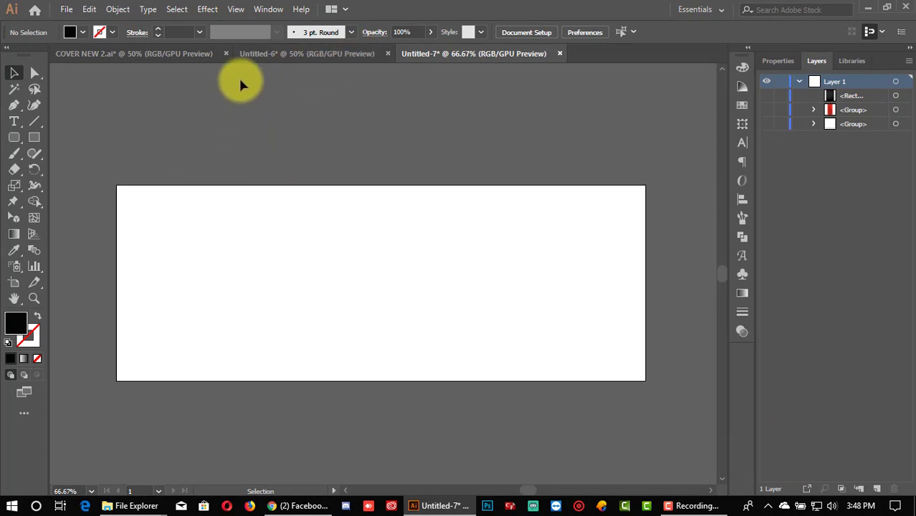
click(164, 61)
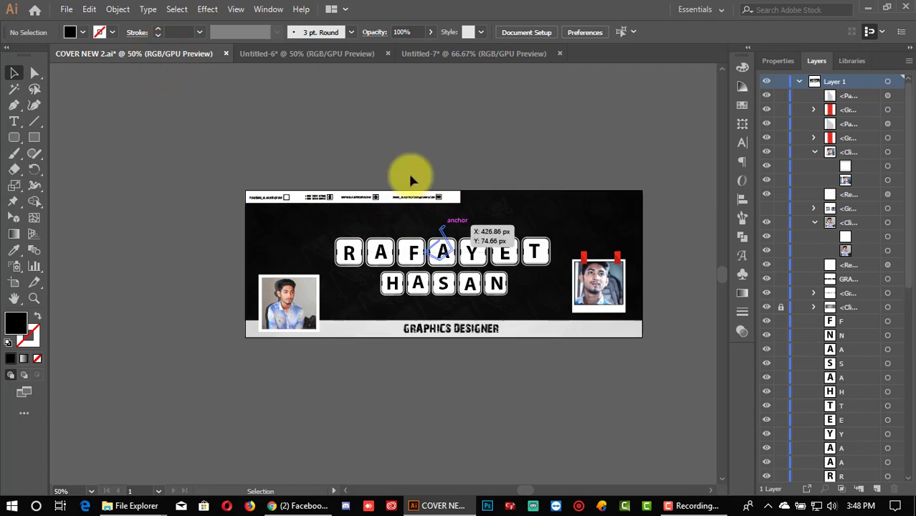
scroll(589, 218, up, 1)
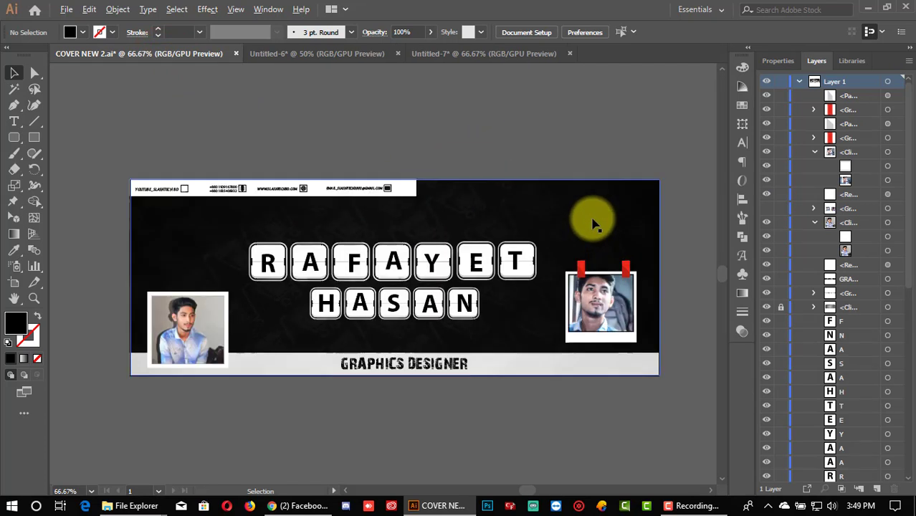
scroll(584, 217, up, 1)
scroll(552, 230, down, 1)
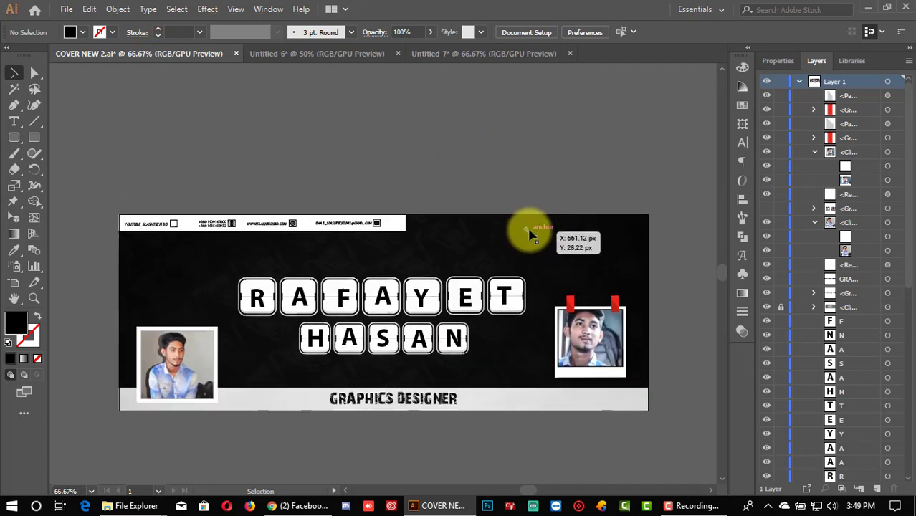
Step: Copy the dark patterned background from Untitled-6 onto the Untitled-7 artboard
click(473, 60)
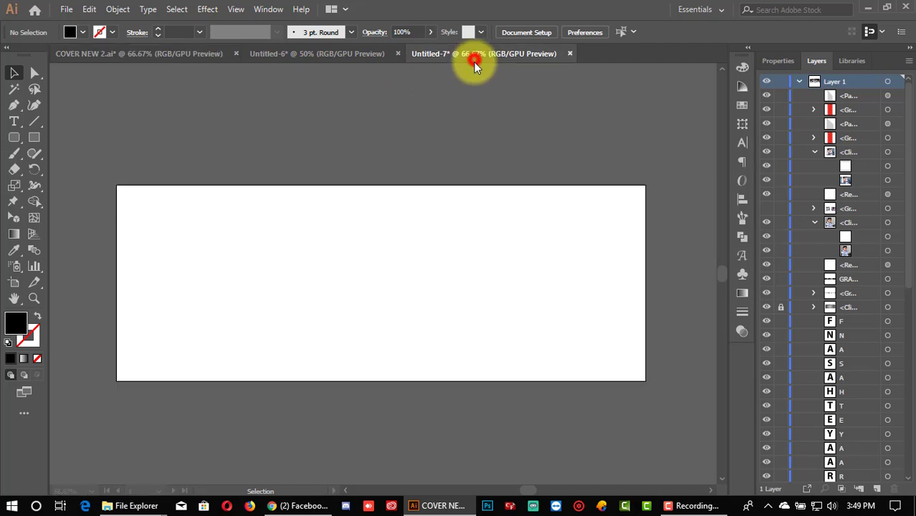
click(314, 57)
drag(371, 227, 416, 251)
click(407, 149)
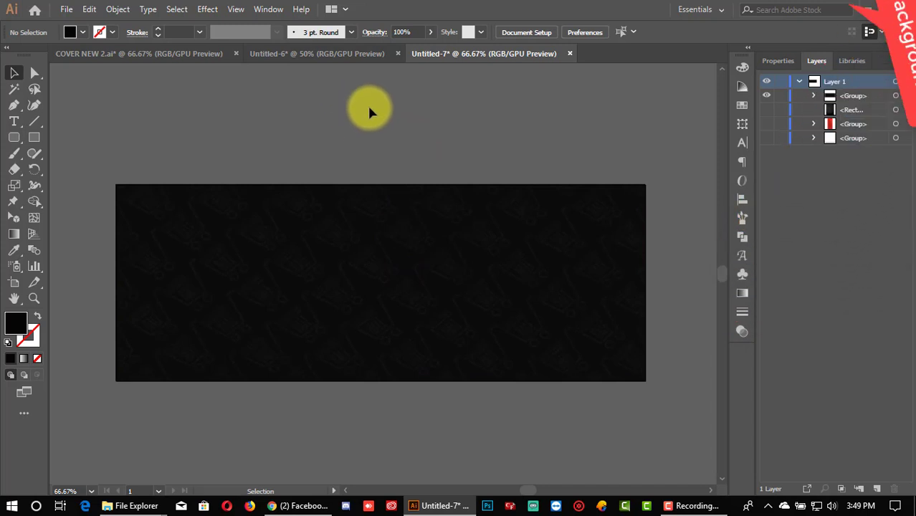
Step: Compare the placed background with COVER NEW 2.ai and snap it to the artboard
click(211, 54)
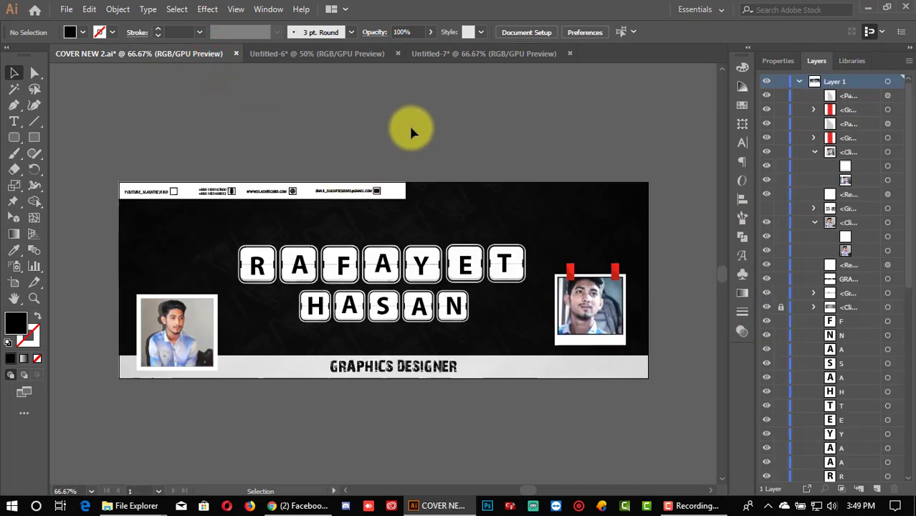
click(491, 53)
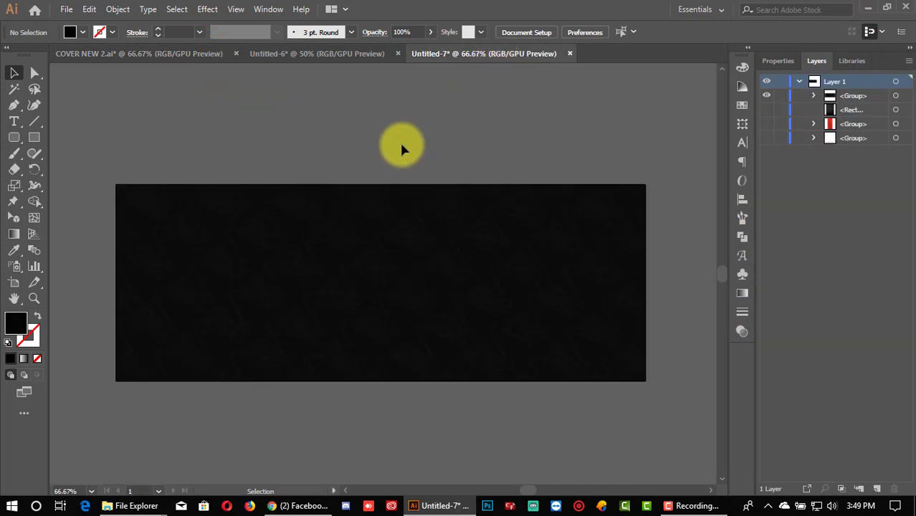
click(160, 53)
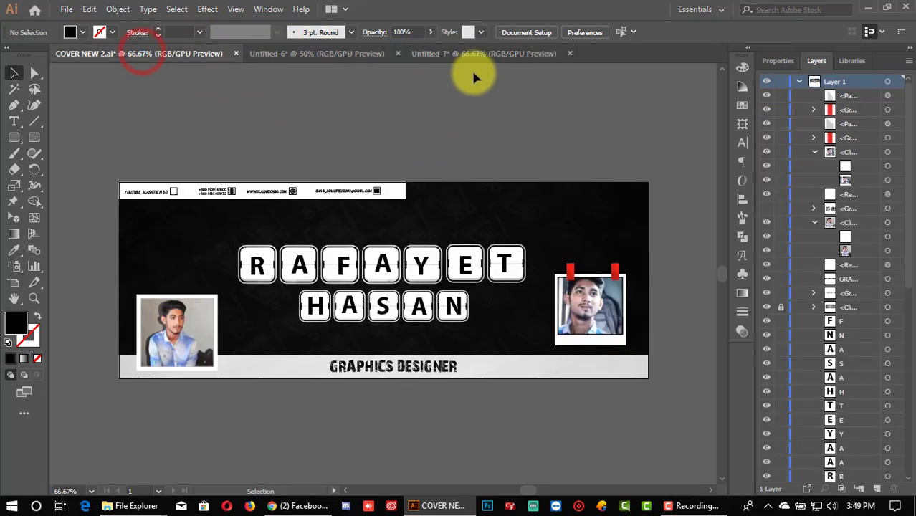
drag(476, 58, 297, 251)
click(450, 54)
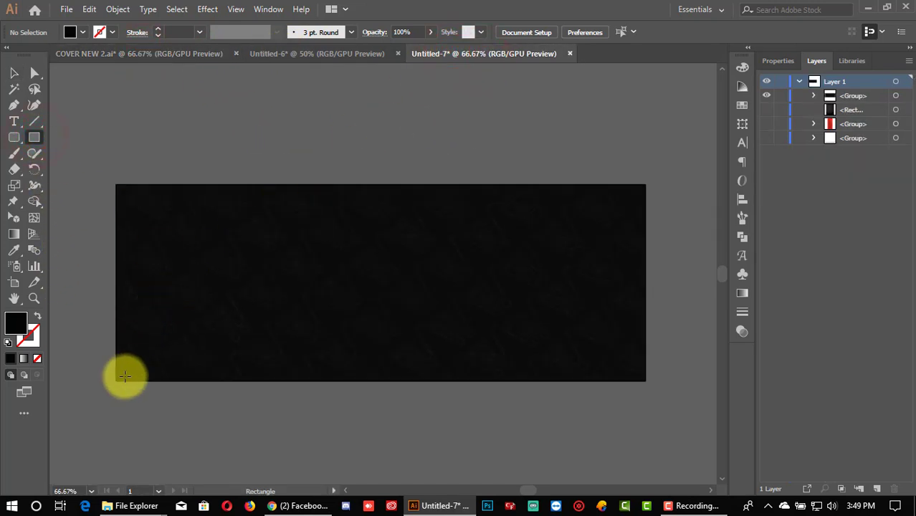
Step: Draw a thin rectangle along the artboard's bottom edge and fill it white
scroll(118, 373, up, 1)
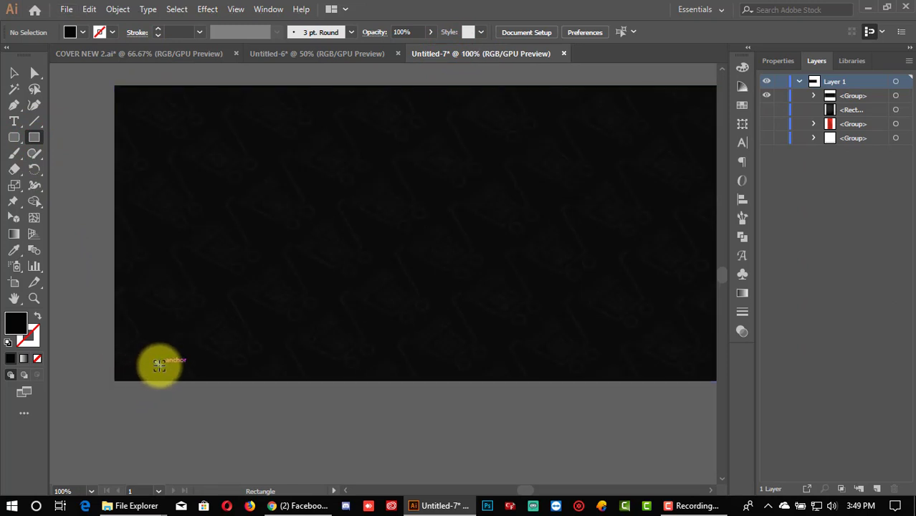
scroll(157, 366, down, 1)
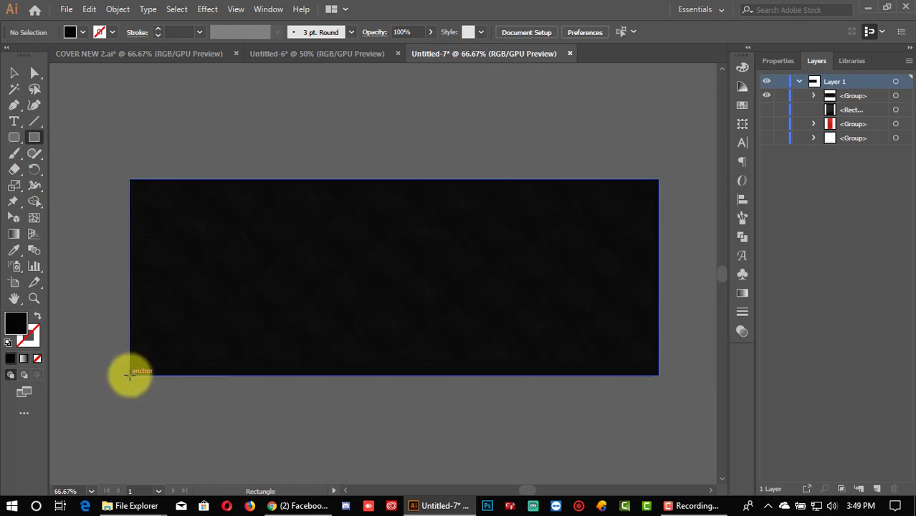
drag(129, 374, 656, 351)
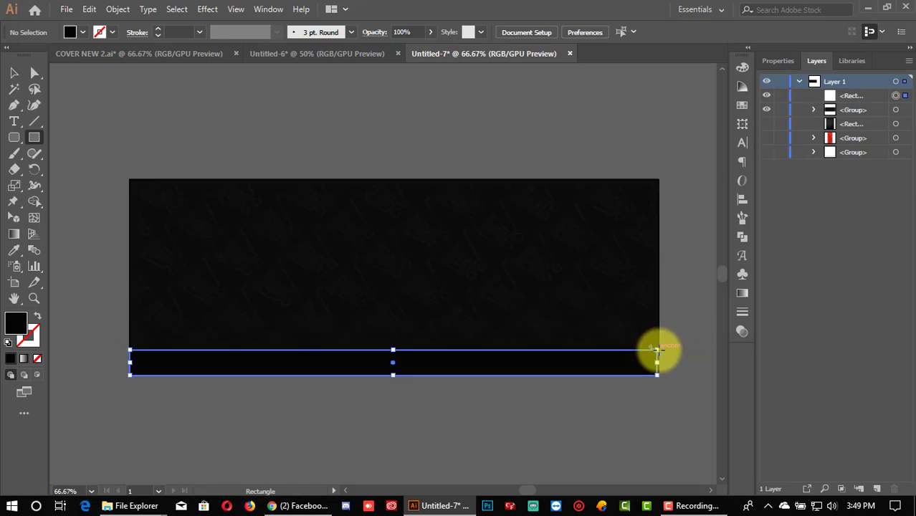
click(16, 74)
click(84, 33)
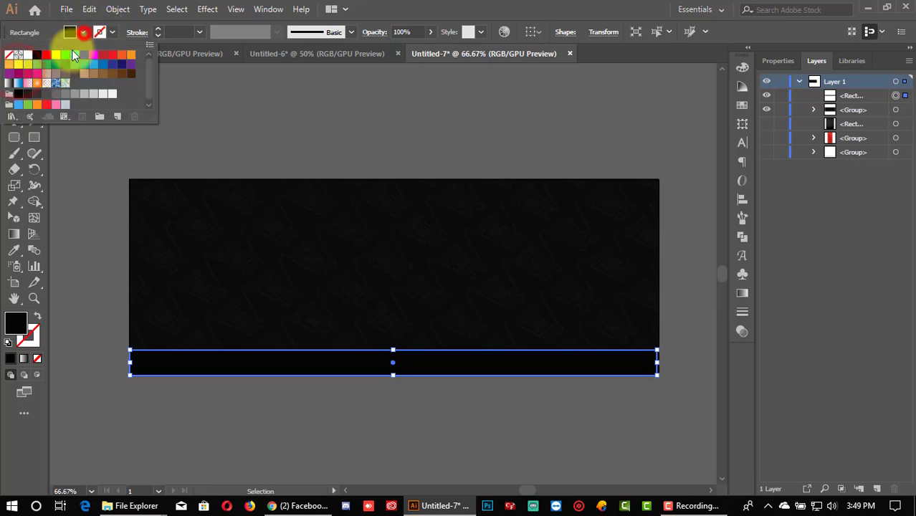
click(19, 55)
click(273, 125)
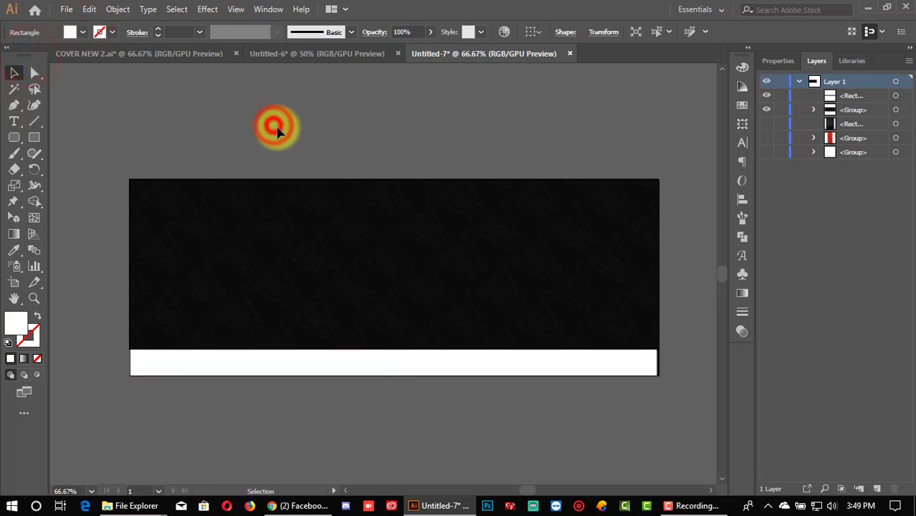
Step: Stretch the white bottom bar to the artboard's right edge
scroll(464, 321, up, 2)
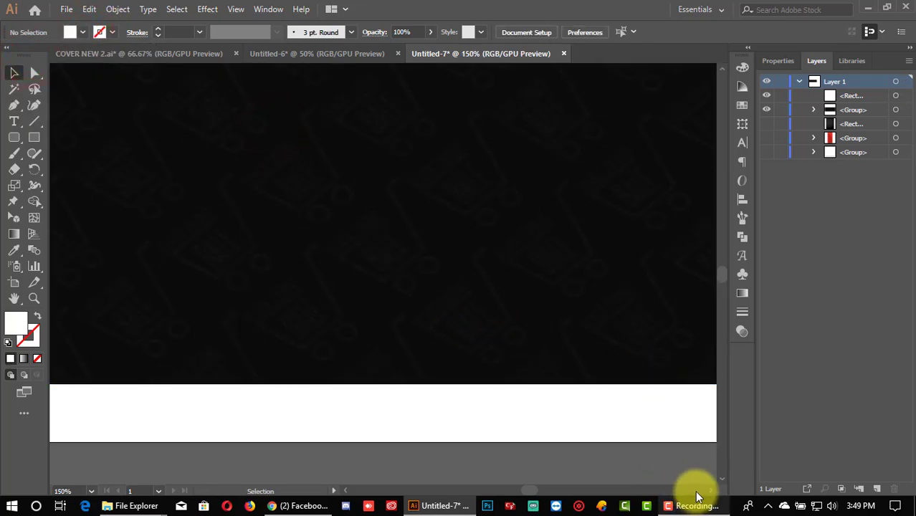
scroll(708, 488, right, 3)
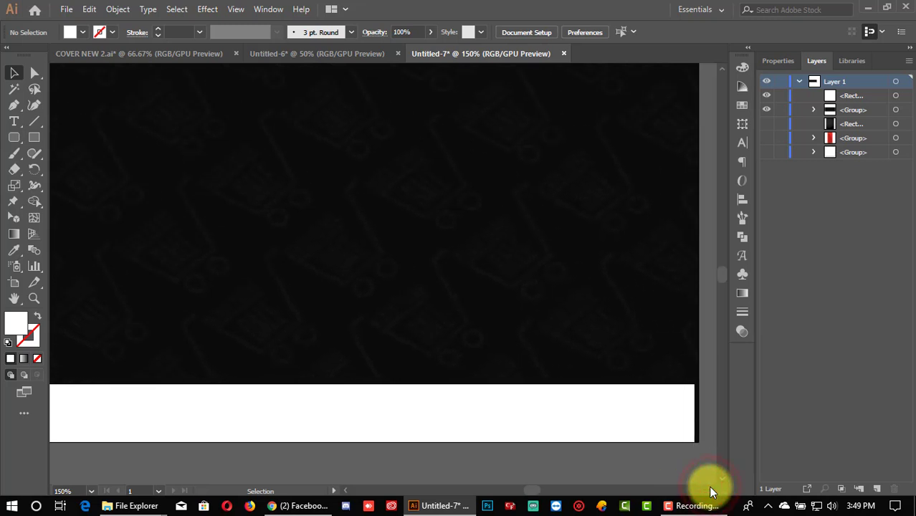
click(605, 435)
scroll(609, 439, up, 1)
scroll(624, 426, up, 3)
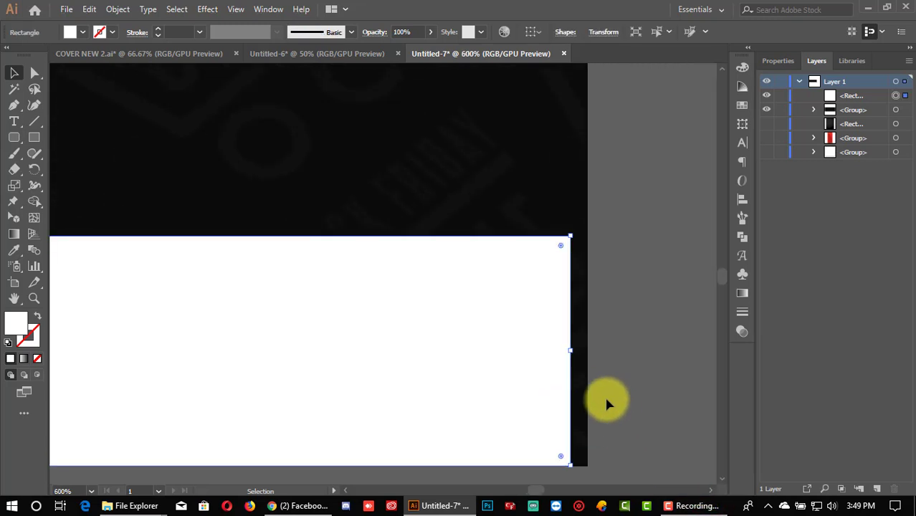
drag(572, 349, 588, 354)
scroll(587, 354, down, 2)
scroll(589, 358, down, 3)
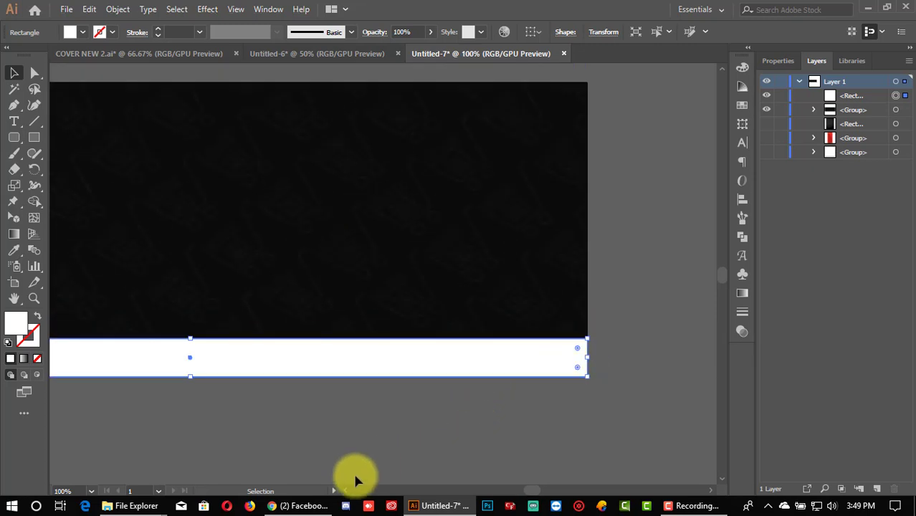
Step: Extend the white bottom bar to the artboard's left edge
click(345, 491)
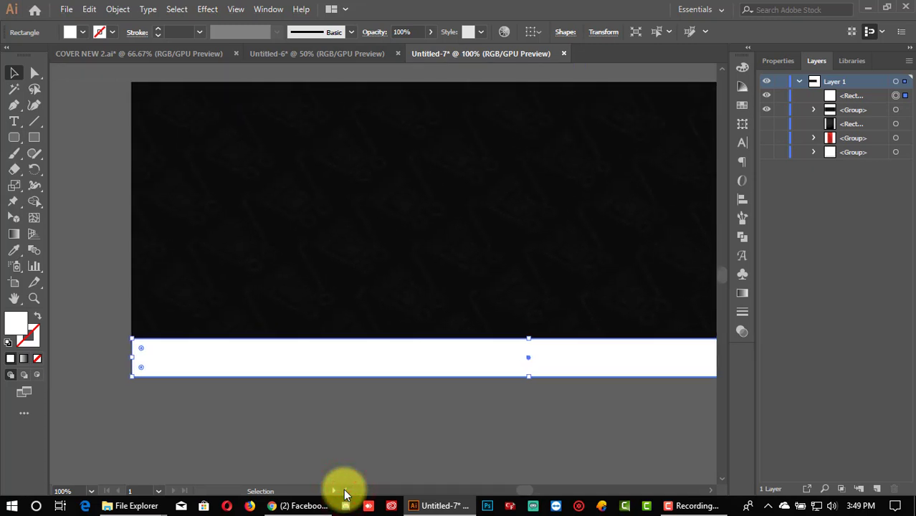
click(202, 443)
scroll(179, 401, up, 6)
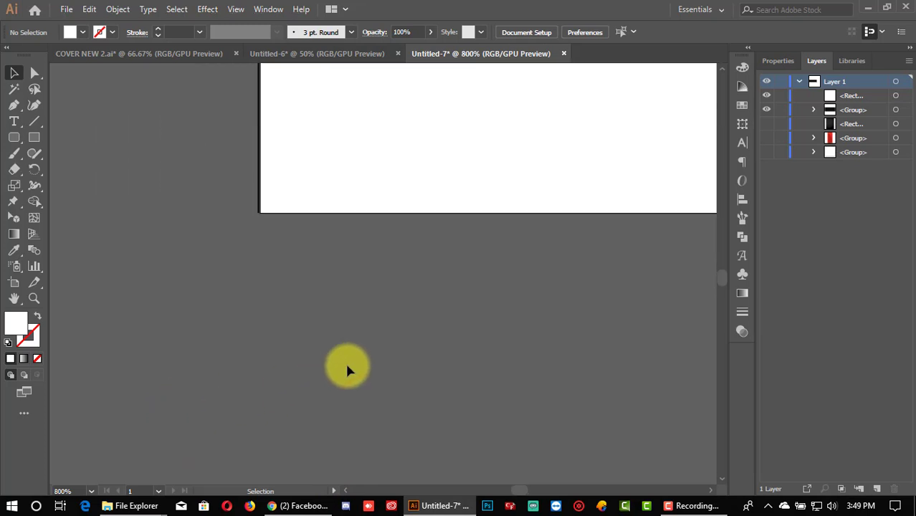
scroll(227, 388, up, 3)
click(362, 318)
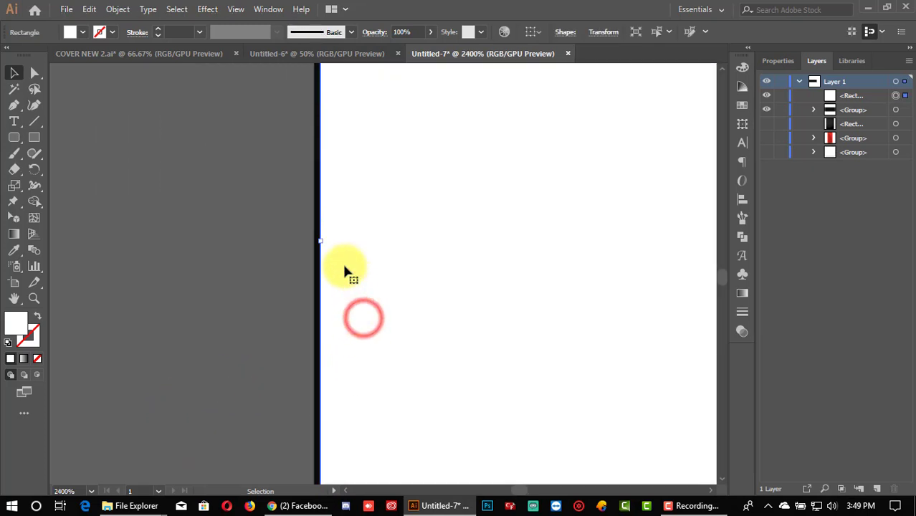
click(321, 240)
scroll(320, 240, up, 1)
drag(374, 372, 362, 363)
scroll(354, 360, down, 8)
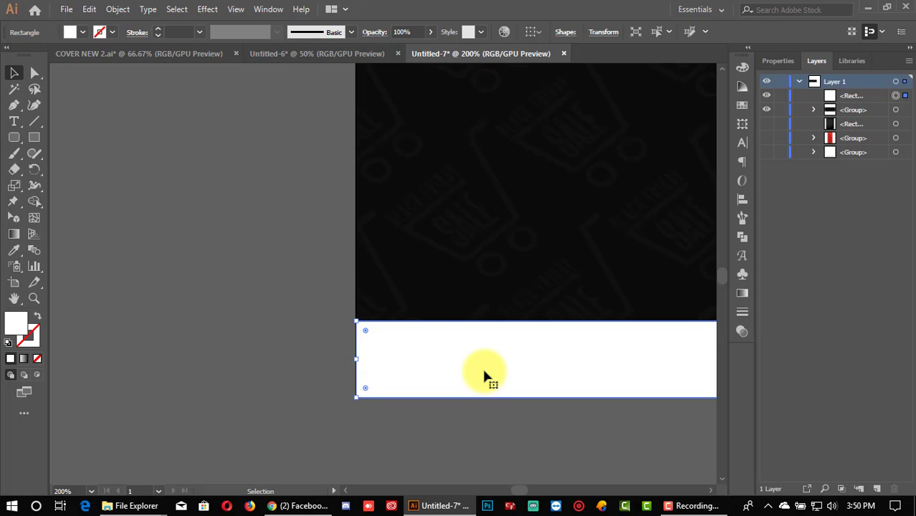
Step: Reduce the bottom white strip's height to about 32 px
click(184, 342)
scroll(254, 349, down, 2)
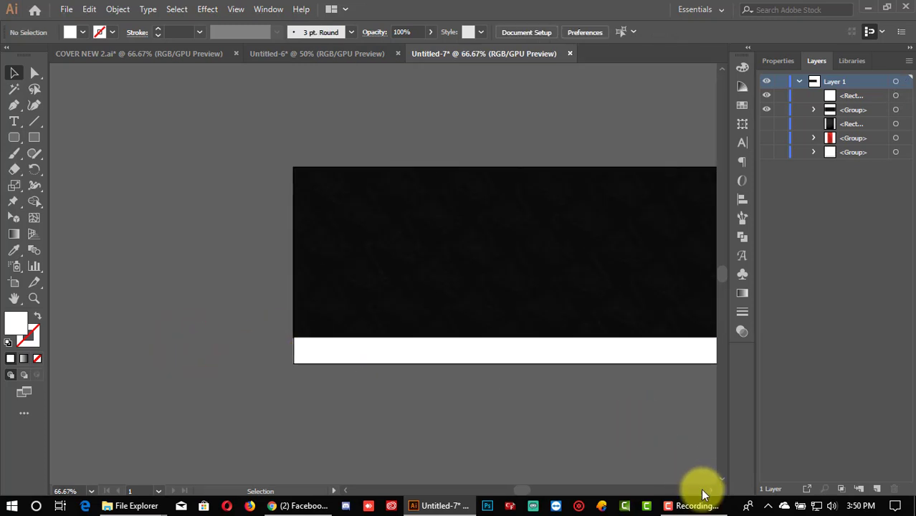
click(711, 491)
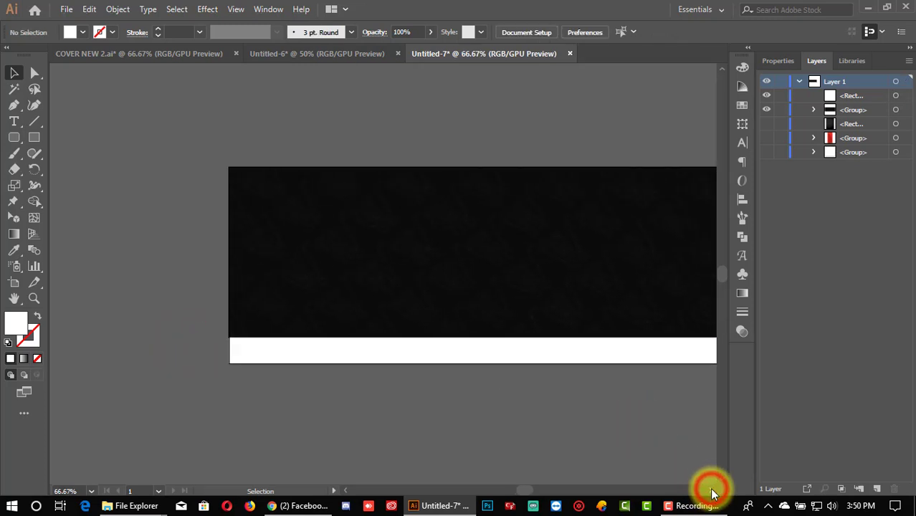
click(435, 349)
drag(383, 338, 382, 374)
Step: Draw a thin rectangle from the banner's top-left corner with the Rectangle tool
click(352, 400)
scroll(351, 399, up, 1)
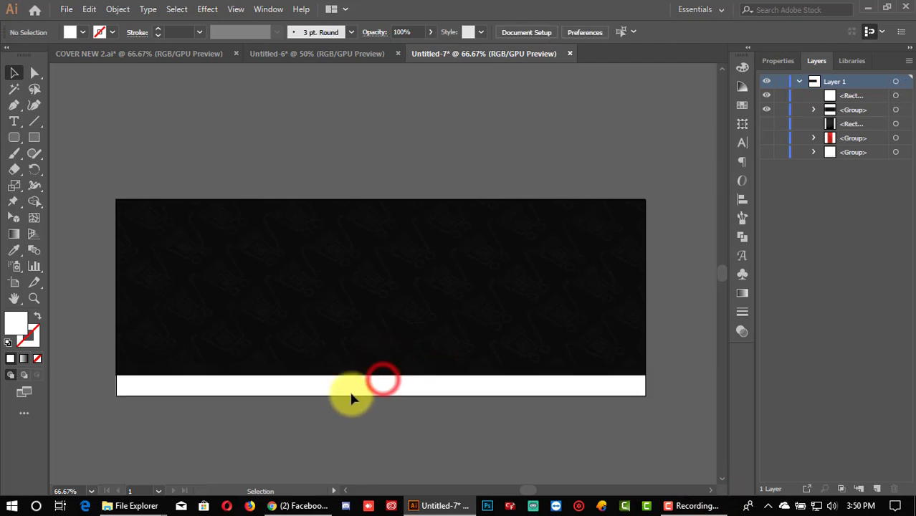
click(33, 139)
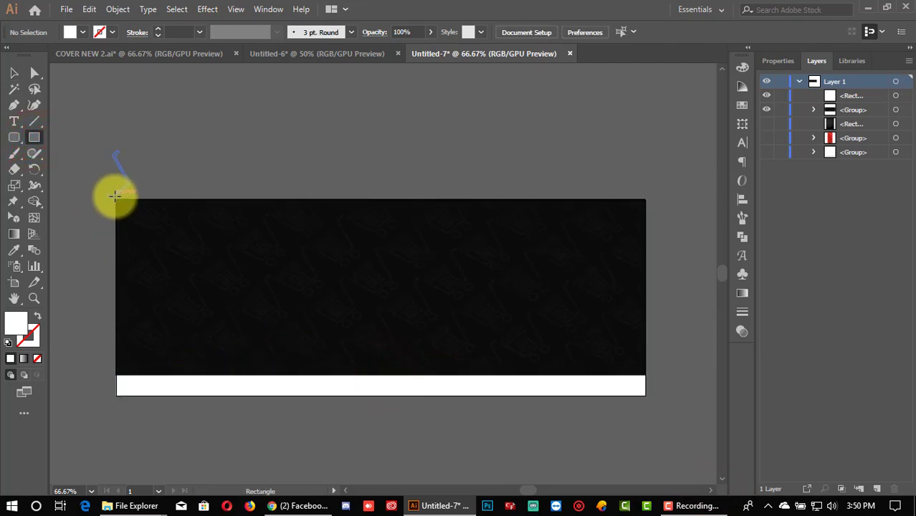
drag(117, 199, 454, 223)
key(ctrl+plus)
key(ctrl+plus)
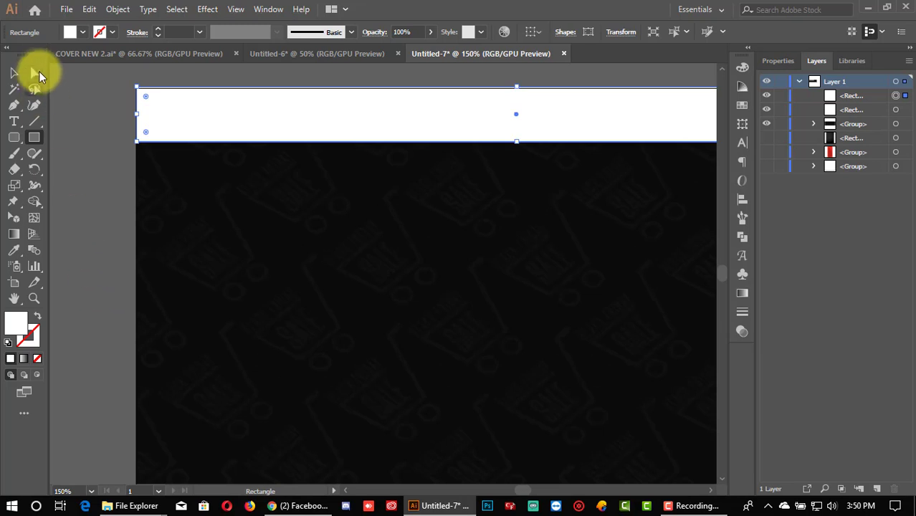
Step: Nudge the new top white bar up slightly with the arrow key
click(13, 72)
click(102, 137)
scroll(194, 211, up, 1)
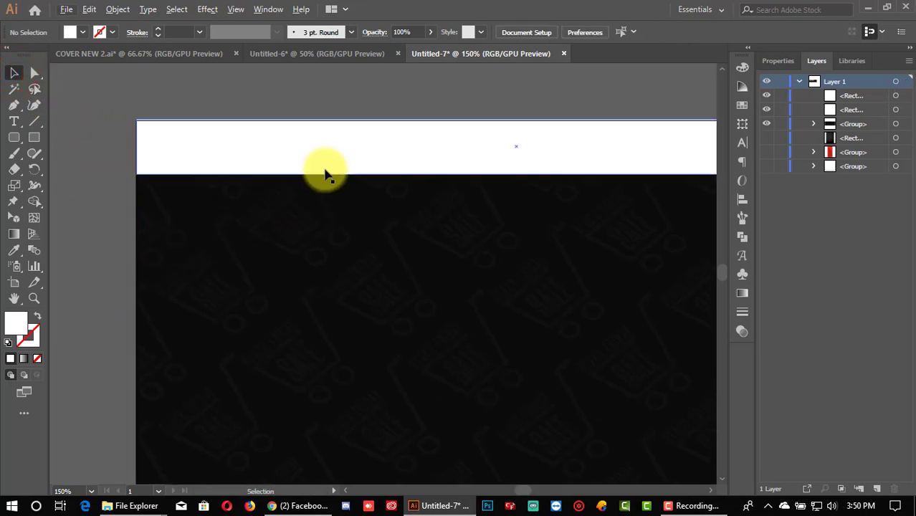
click(324, 172)
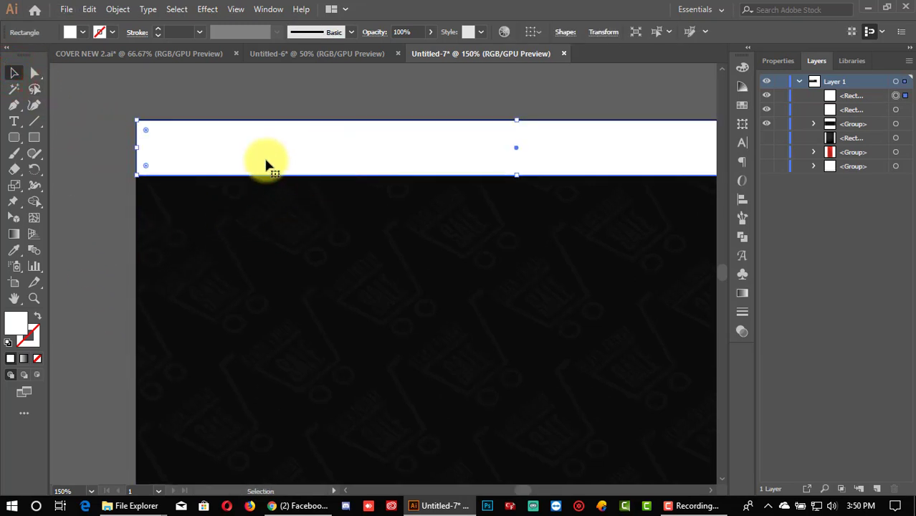
click(286, 99)
alt+scroll(308, 178, up, 2)
scroll(326, 194, up, 2)
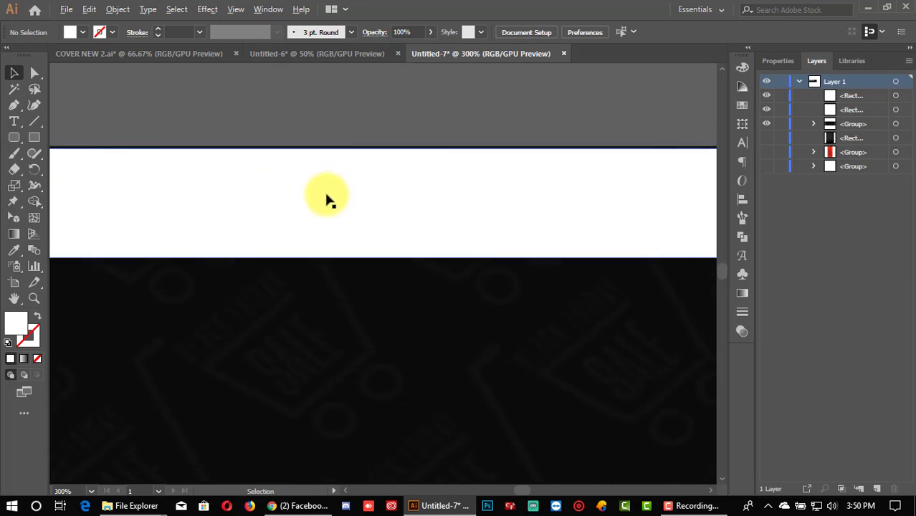
alt+scroll(337, 201, up, 3)
scroll(387, 230, up, 2)
click(428, 252)
alt+scroll(476, 276, down, 4)
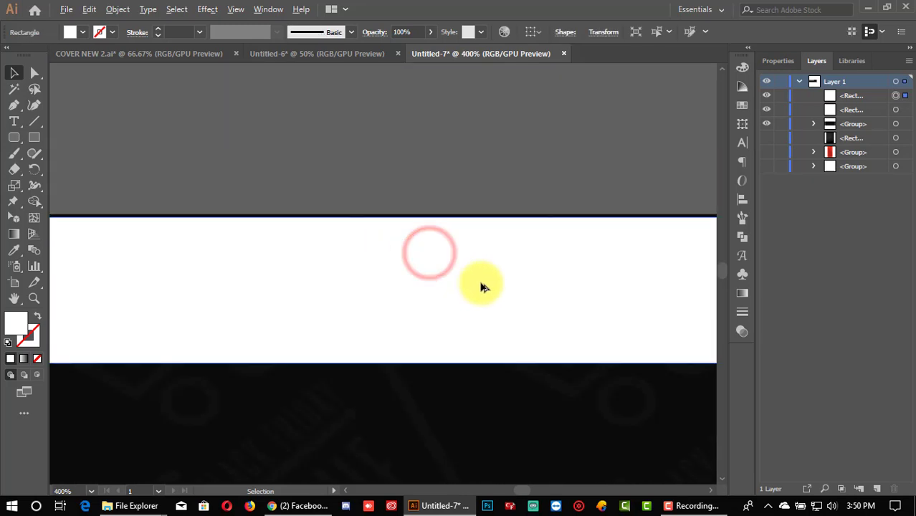
alt+scroll(681, 372, up, 1)
alt+scroll(685, 376, up, 1)
alt+scroll(714, 356, down, 1)
scroll(688, 344, up, 2)
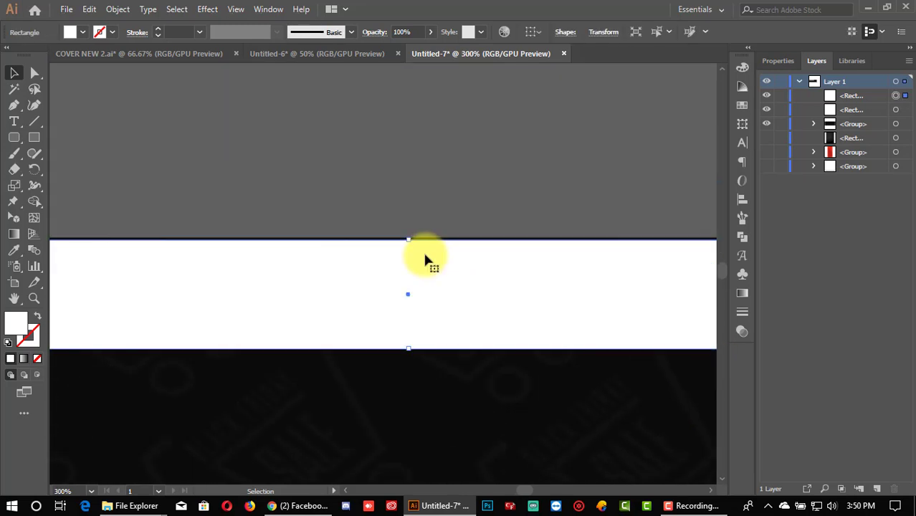
key(Up)
Step: Check the top bar's right end and reselect the white bar over the banner
click(391, 174)
alt+scroll(390, 174, down, 3)
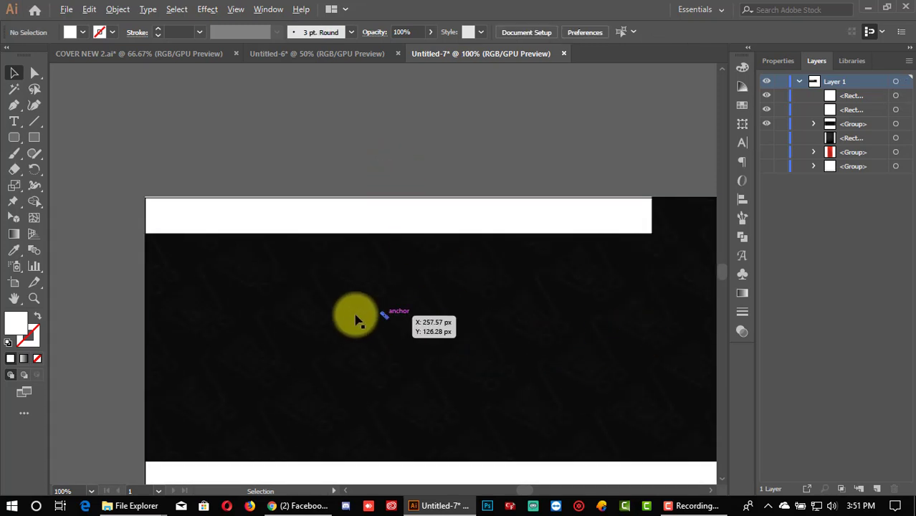
alt+scroll(354, 314, up, 1)
scroll(623, 365, up, 2)
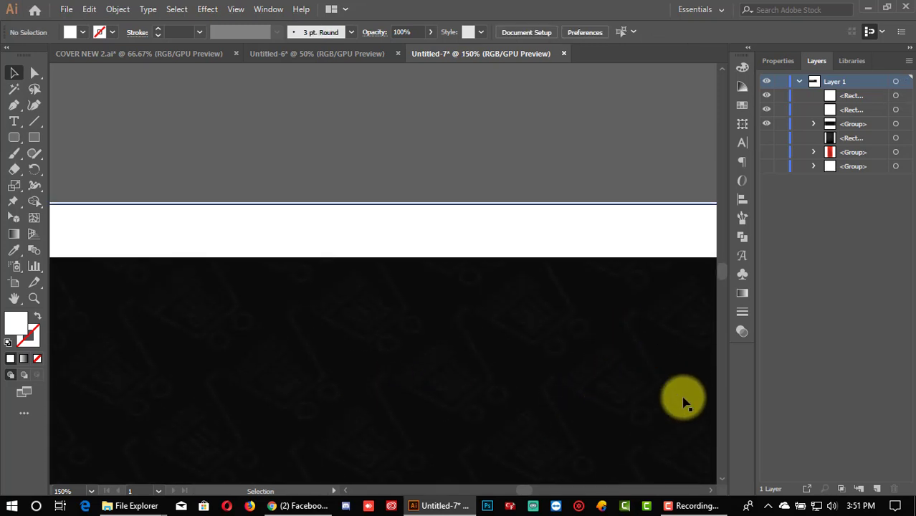
click(715, 493)
click(716, 493)
click(715, 493)
click(299, 288)
alt+scroll(299, 288, down, 1)
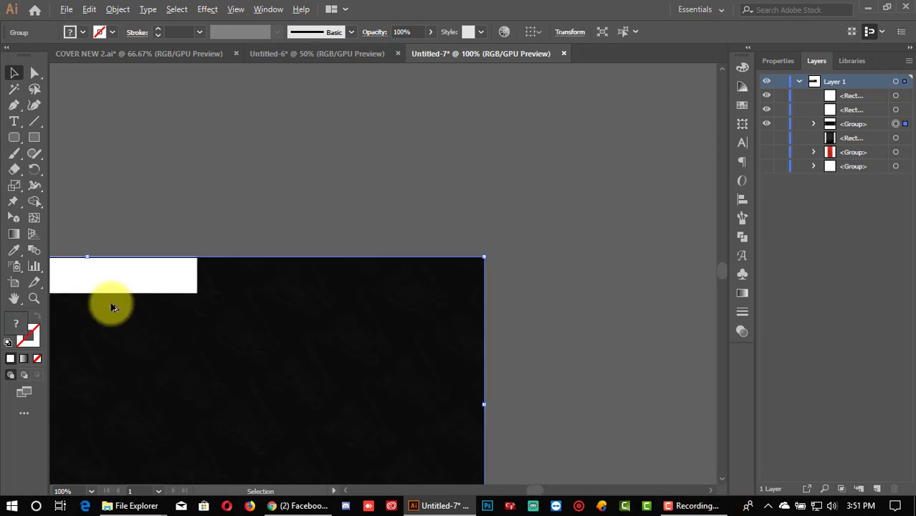
alt+scroll(71, 317, up, 2)
click(91, 332)
alt+scroll(176, 326, up, 5)
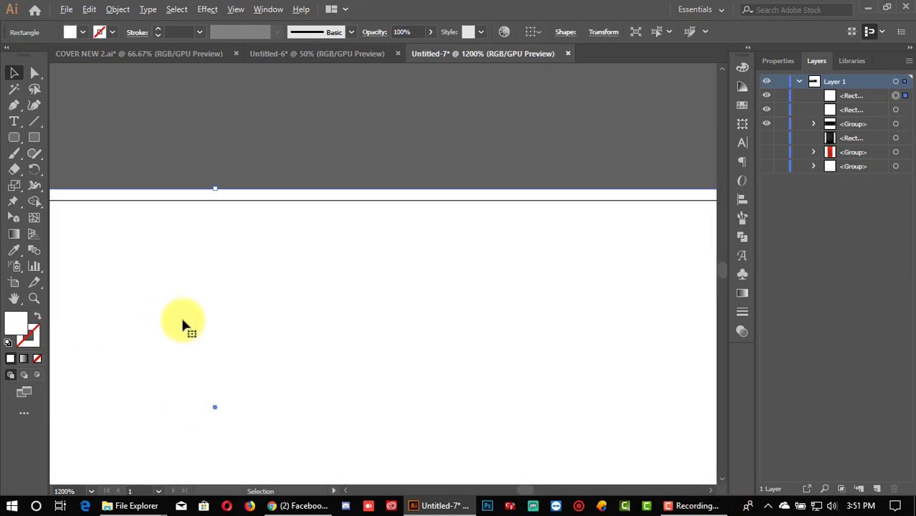
drag(216, 194, 217, 194)
Step: Thin the top white bar to about 30 px tall
click(235, 187)
alt+scroll(237, 190, down, 7)
scroll(241, 193, down, 1)
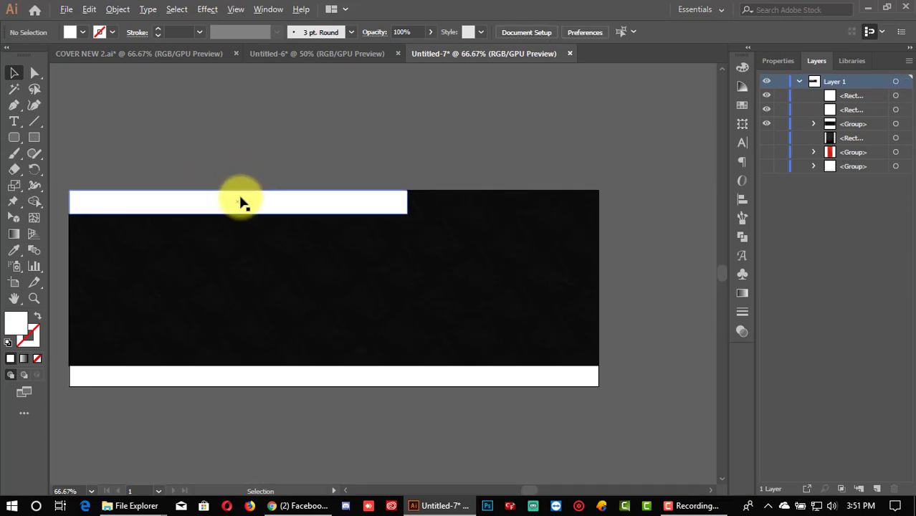
click(231, 394)
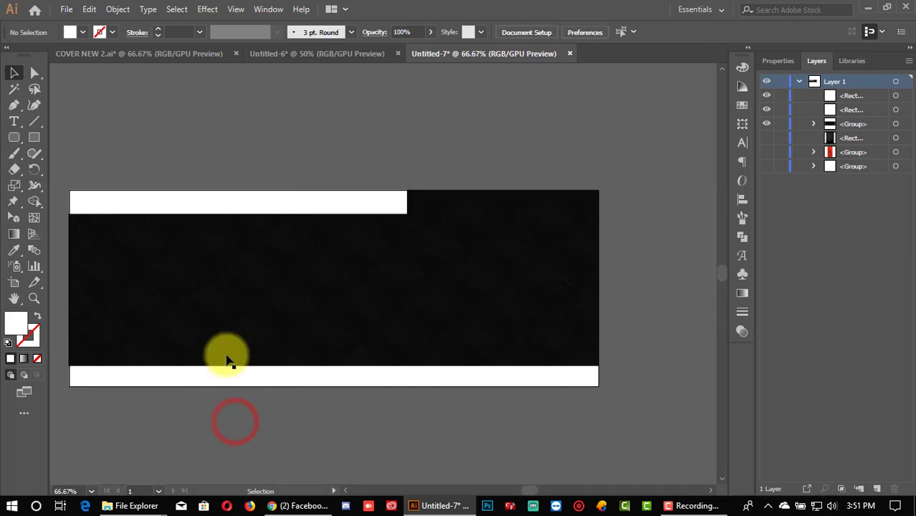
click(272, 209)
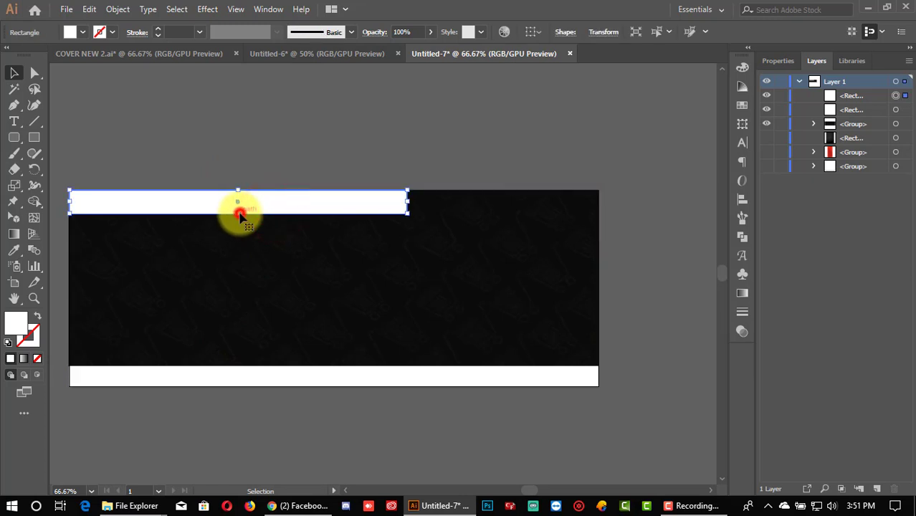
drag(238, 213, 239, 209)
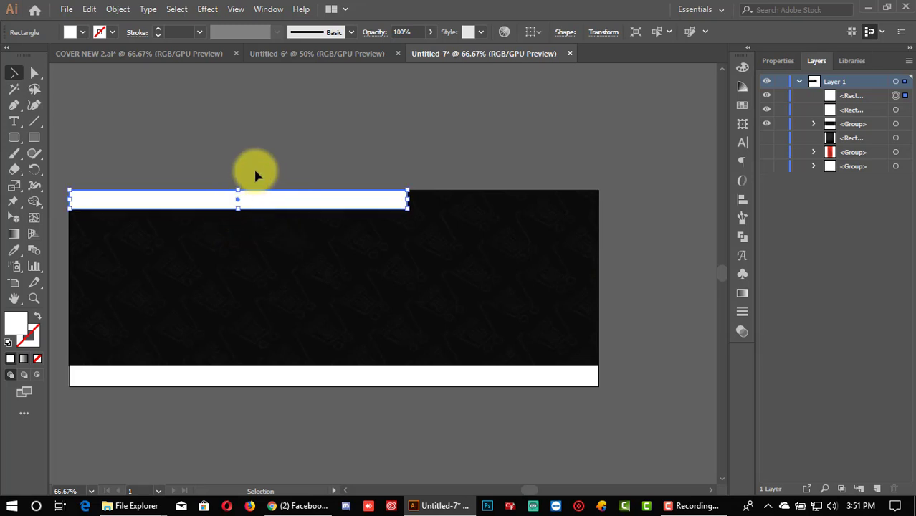
click(255, 164)
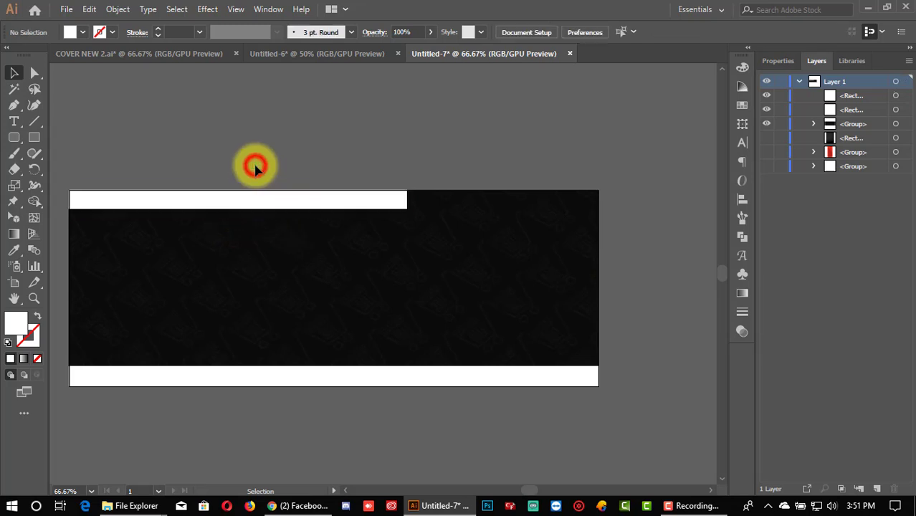
click(346, 488)
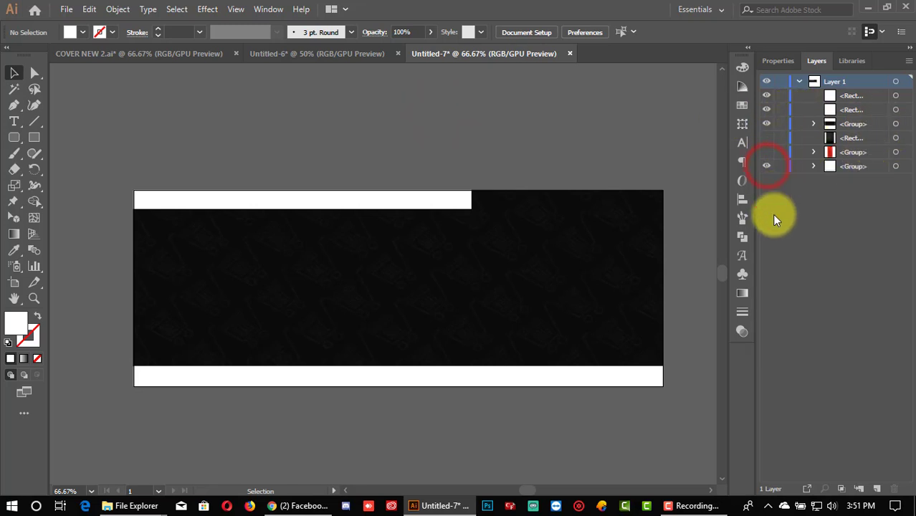
Step: Move the off-canvas flip-card tile onto the dark banner near its centre
click(711, 492)
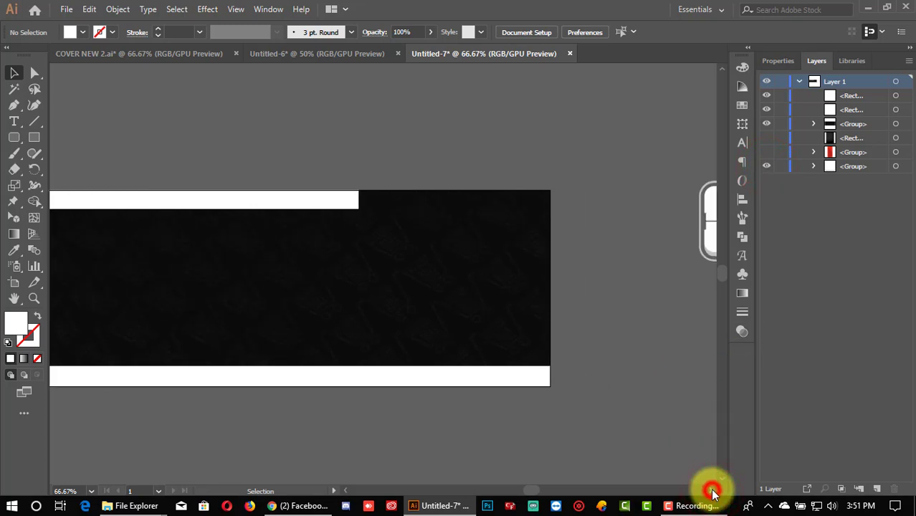
drag(703, 233, 602, 319)
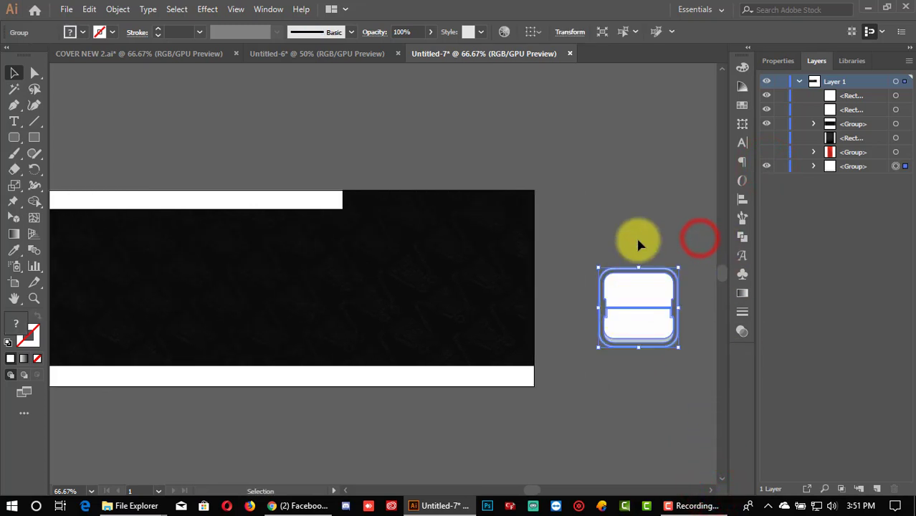
click(635, 221)
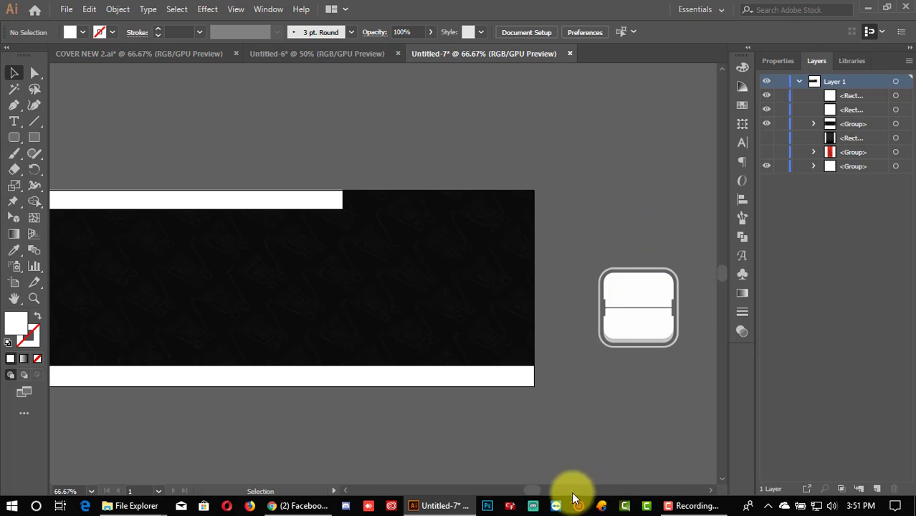
click(344, 493)
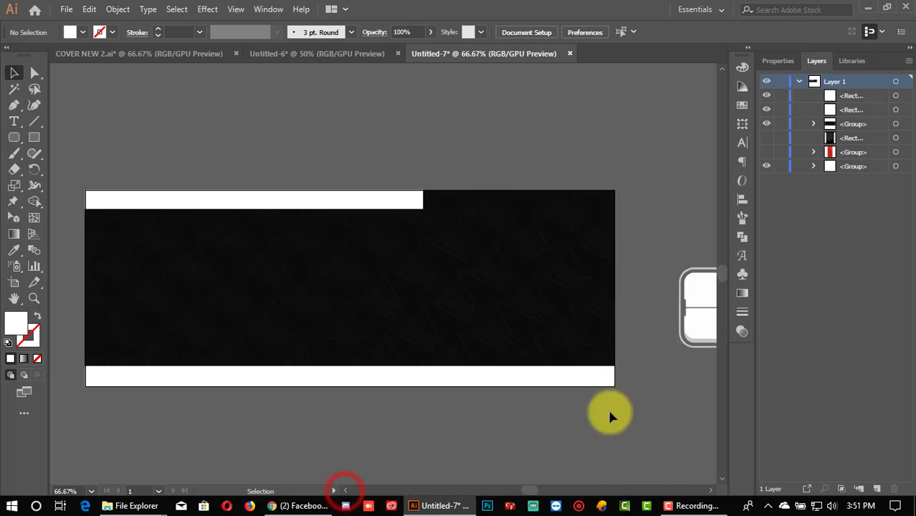
click(674, 249)
drag(691, 304, 419, 336)
Step: Bring the tile in front of the banner via Arrange > Bring to Front
right_click(476, 405)
mouse_move(531, 331)
click(642, 339)
click(430, 430)
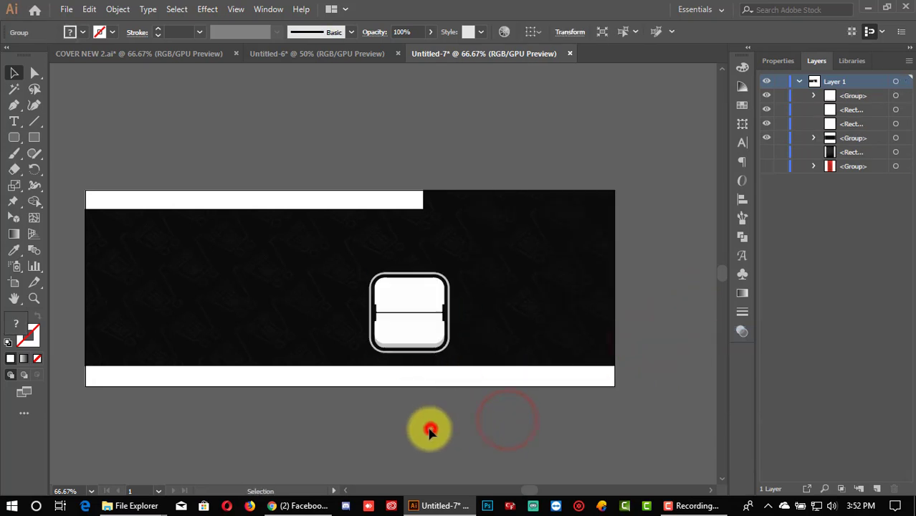
click(420, 325)
click(78, 123)
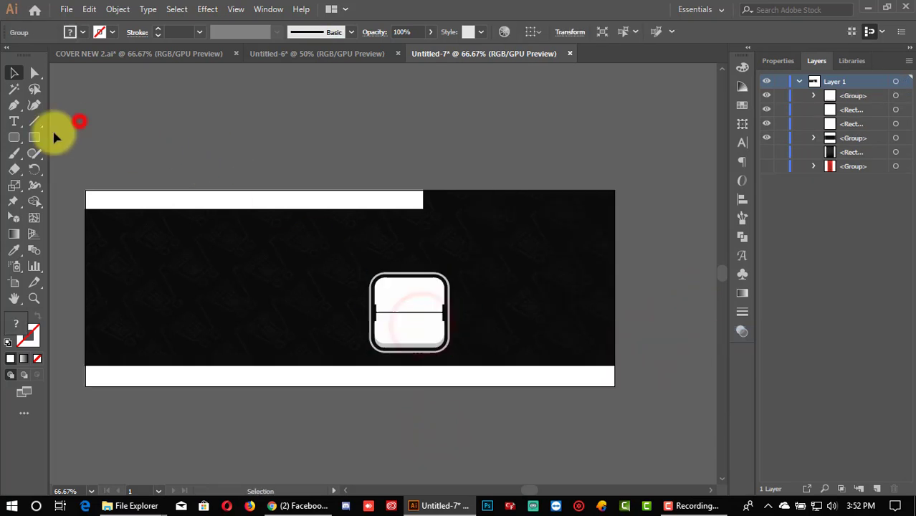
Step: Draw a test rounded square above the banner, then delete it
click(16, 137)
drag(123, 119, 162, 154)
click(13, 72)
click(272, 127)
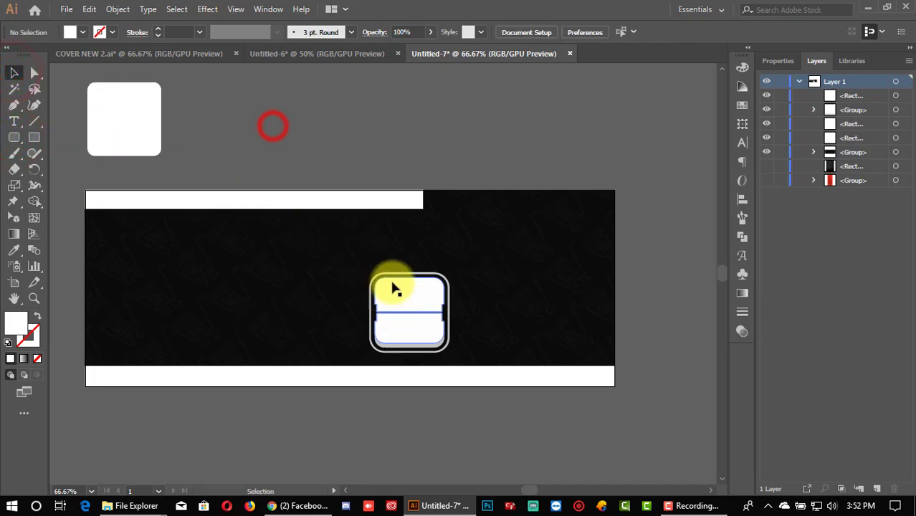
click(140, 126)
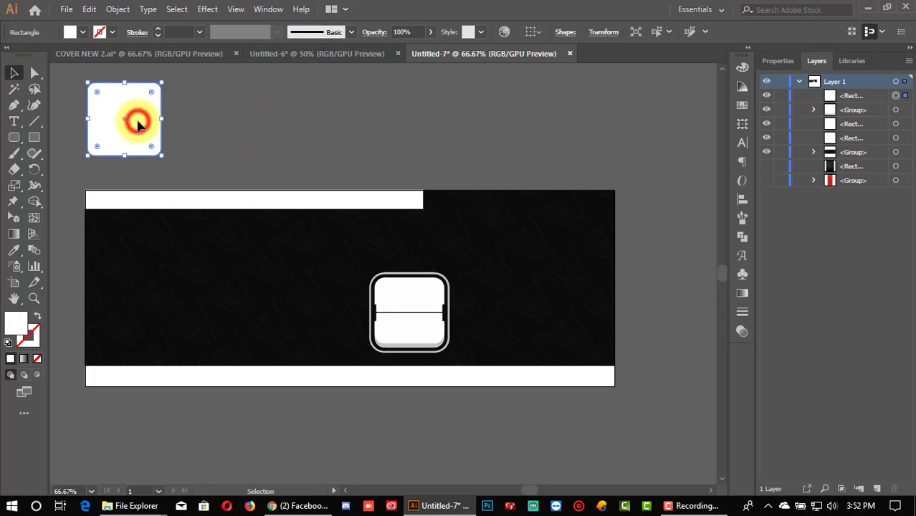
key(Delete)
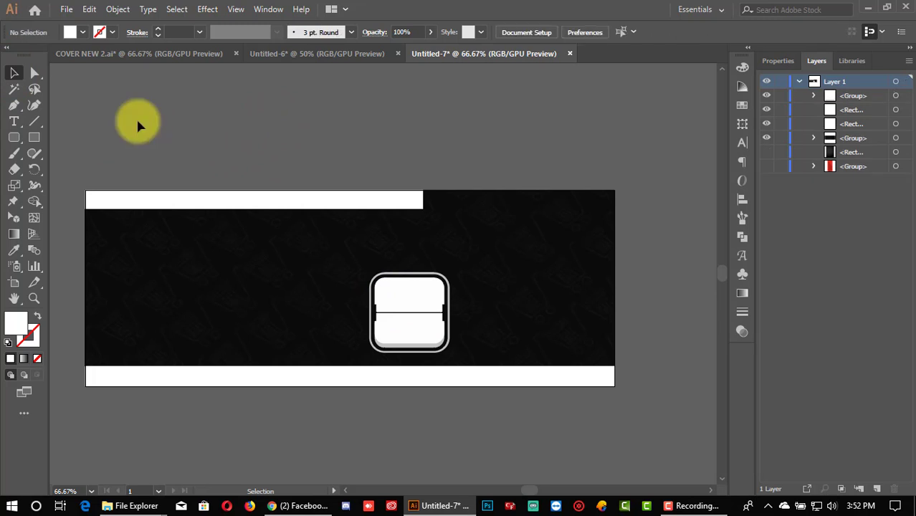
Step: Move the tile further left and shrink it to about 92 px
drag(416, 311, 245, 295)
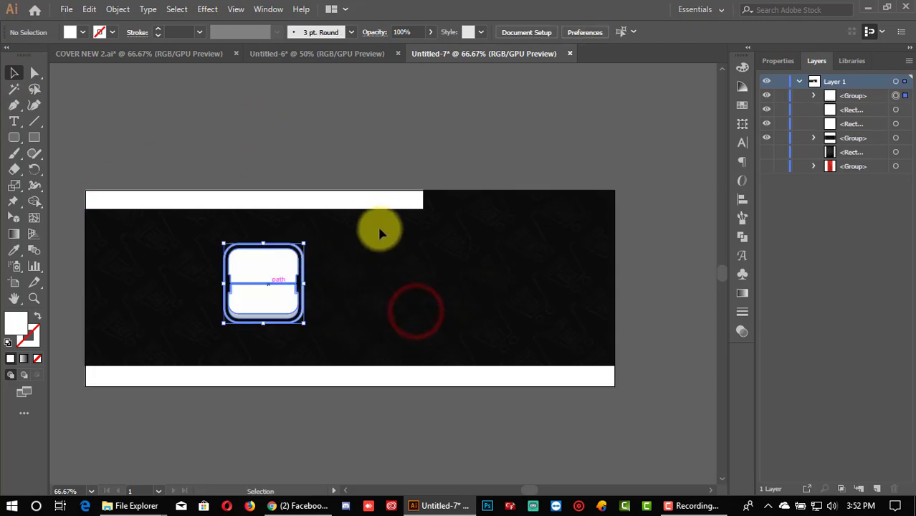
click(430, 148)
click(292, 268)
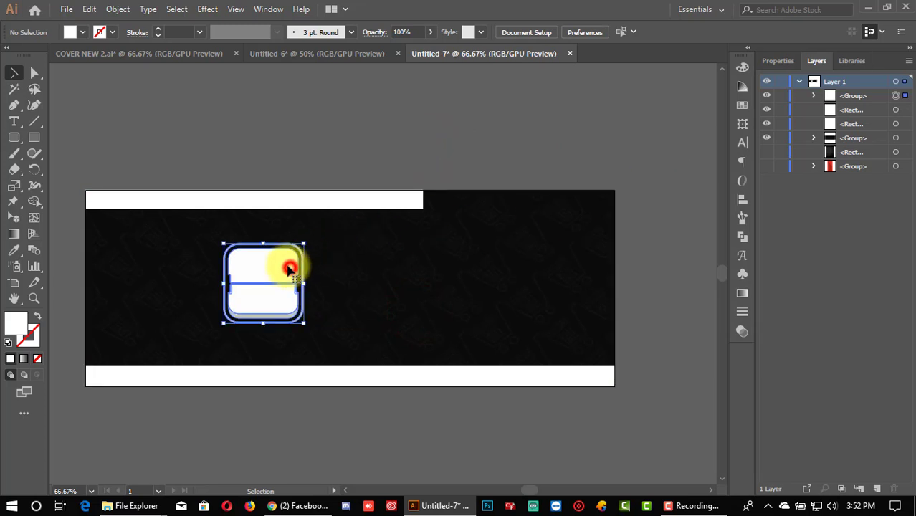
drag(264, 244, 215, 290)
click(261, 440)
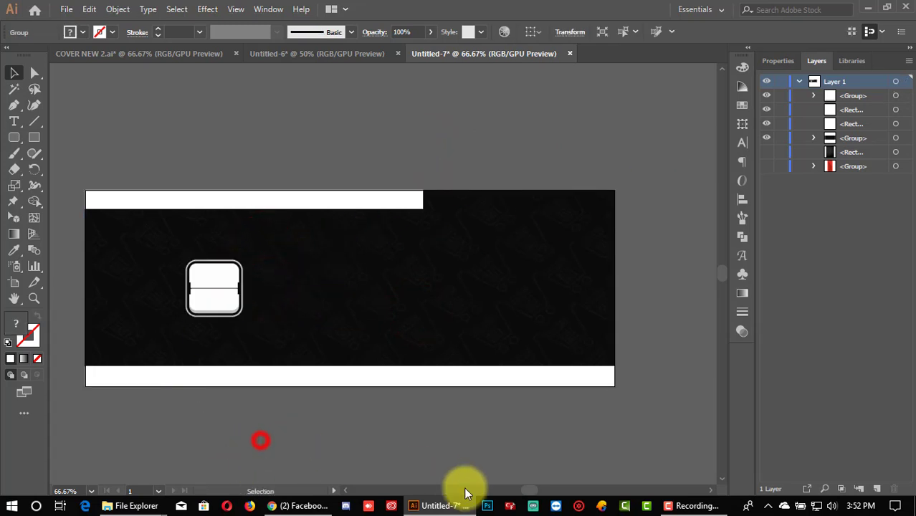
Step: Scale the tile down from its top edge to about 69.61 × 69.61 px
click(345, 492)
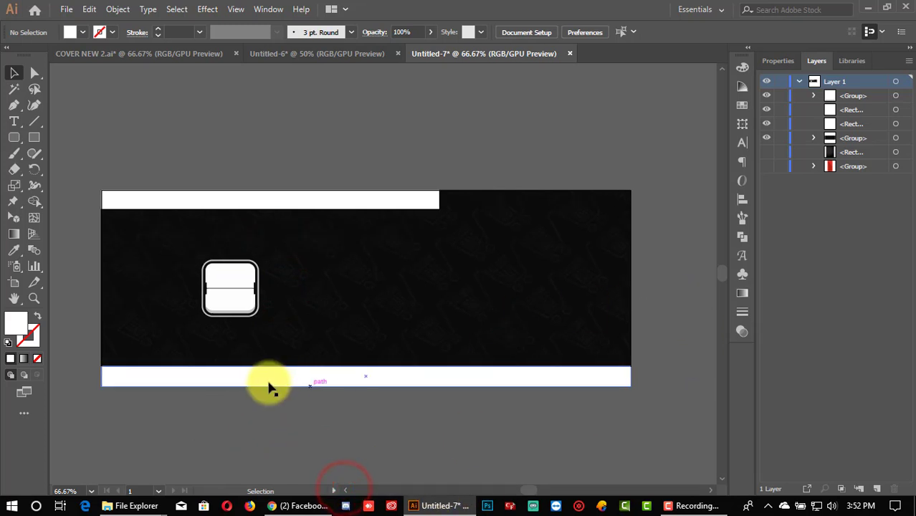
click(230, 294)
click(554, 146)
click(221, 292)
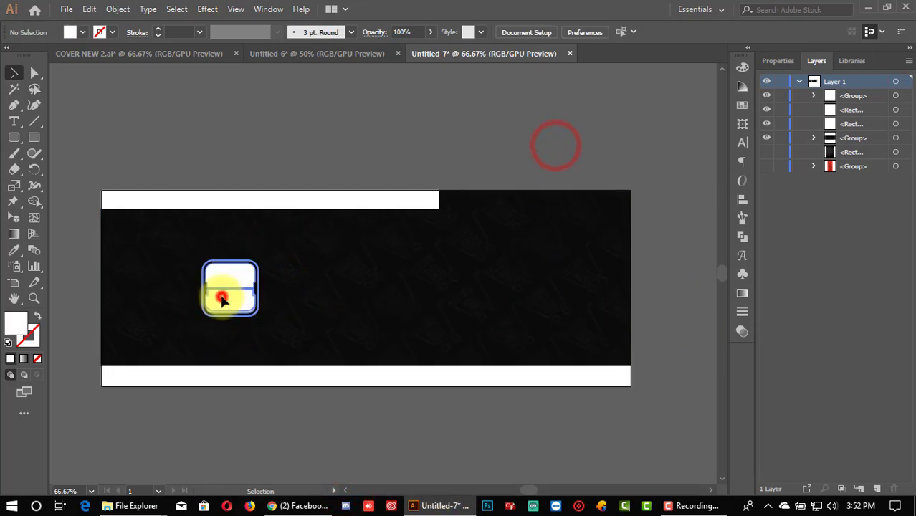
drag(230, 263, 230, 265)
scroll(223, 428, up, 1)
click(224, 427)
scroll(227, 387, up, 1)
click(235, 267)
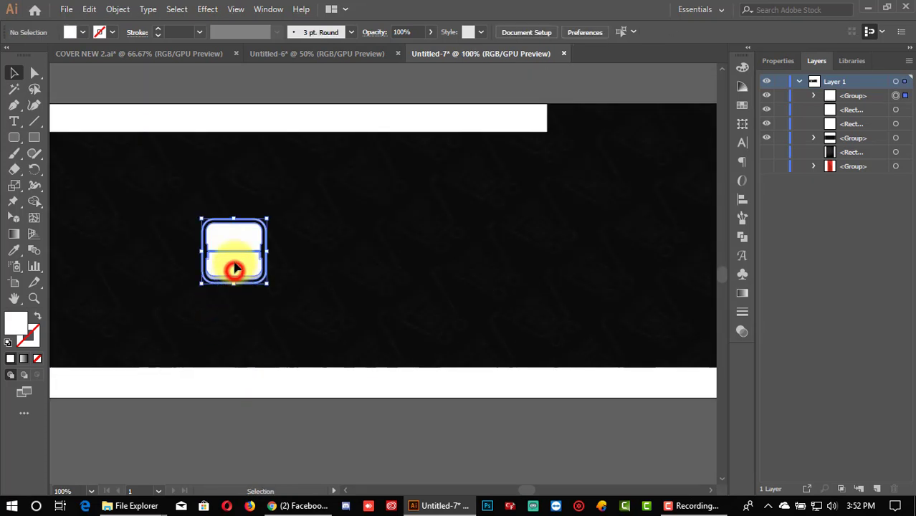
drag(236, 219, 235, 220)
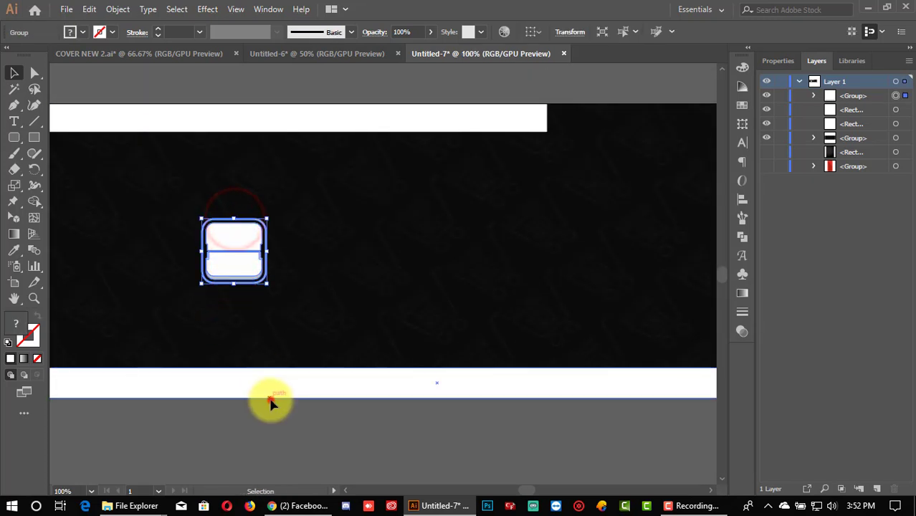
click(272, 401)
Step: Compare the tile with the COVER NEW 2.ai design, then zoom out on Untitled-7
click(144, 54)
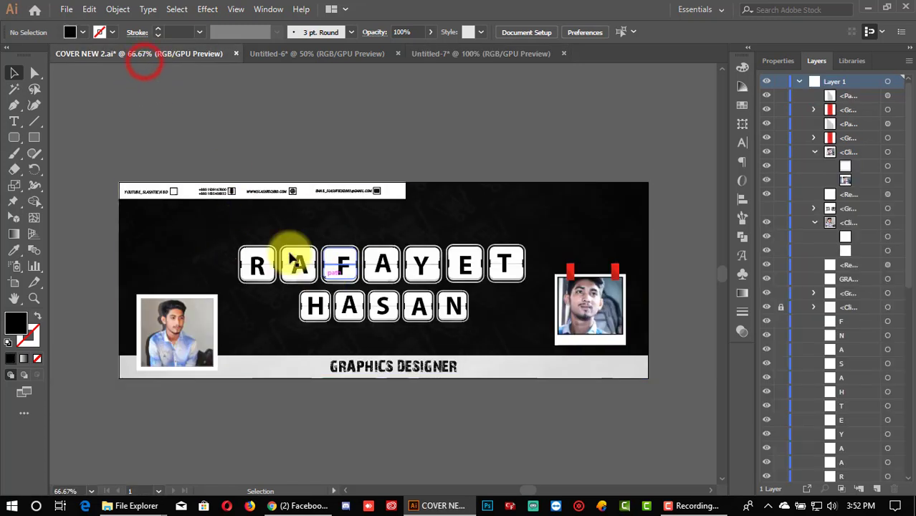
click(486, 53)
key(ctrl+minus)
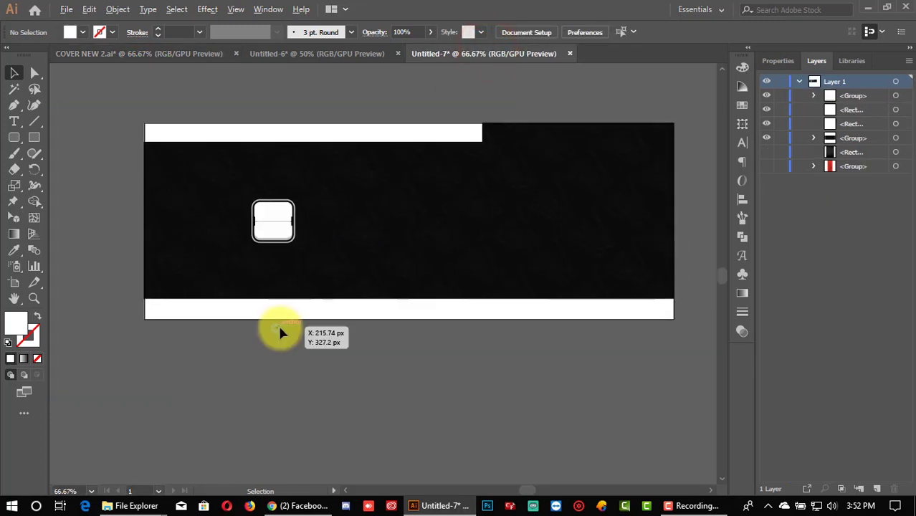
Step: Alt-drag copies of the tile rightward to form a row of six across the banner
scroll(281, 332, up, 1)
scroll(283, 326, up, 1)
scroll(285, 301, down, 1)
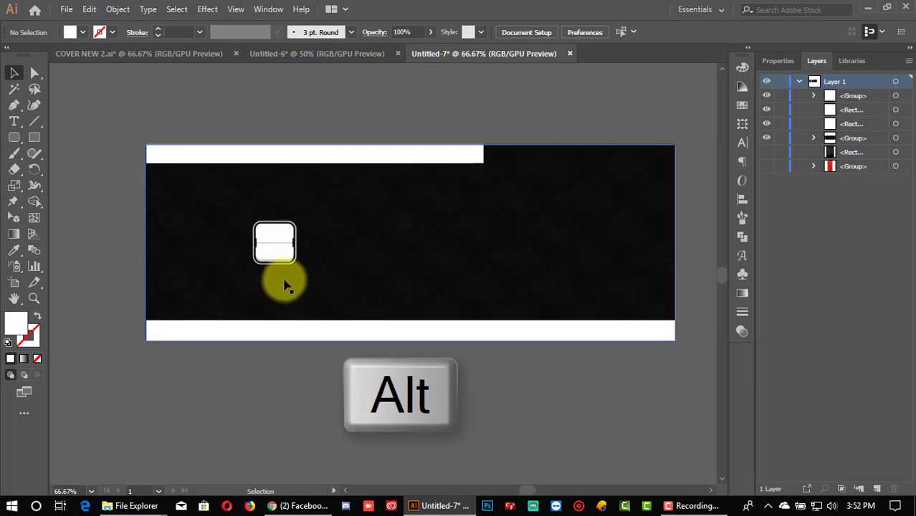
drag(272, 245, 329, 251)
drag(326, 246, 558, 253)
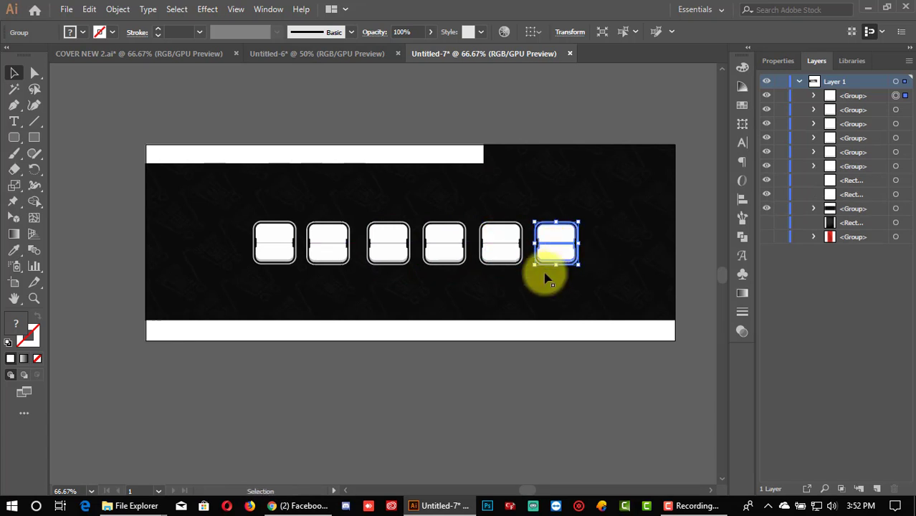
click(521, 363)
scroll(297, 272, up, 1)
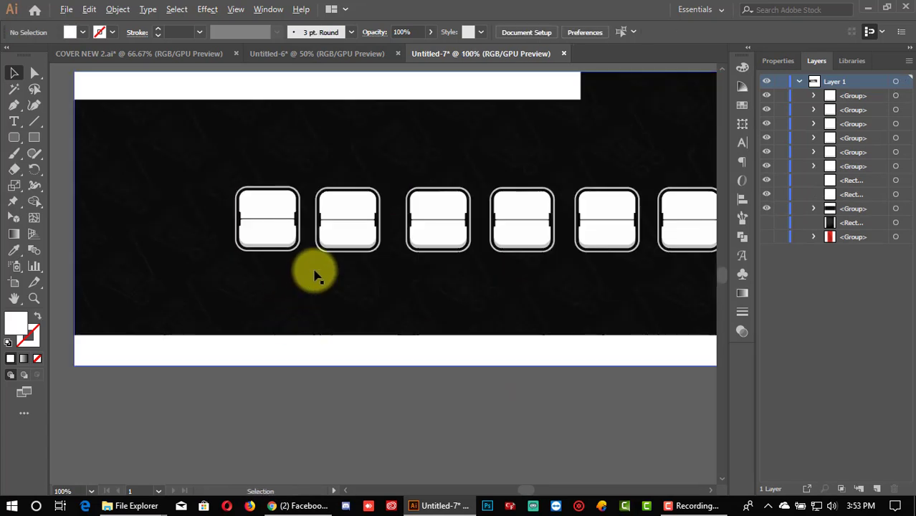
scroll(306, 270, down, 1)
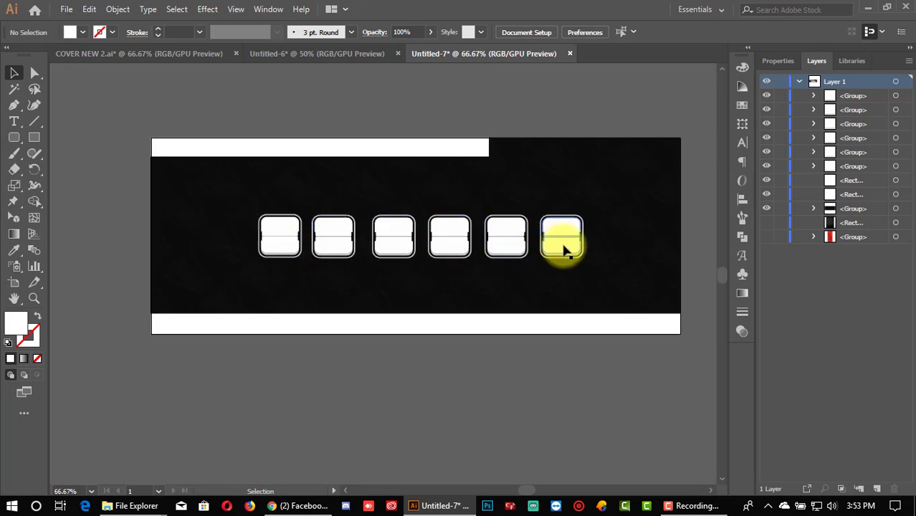
Step: Duplicate the sixth tile into a seventh, then nudge tiles two to seven left to close the gaps
alt+drag(564, 249, 620, 249)
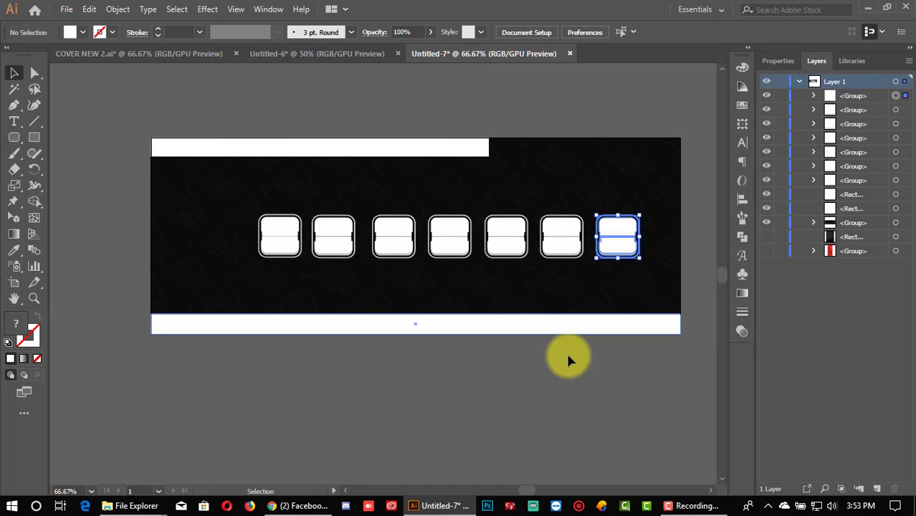
click(523, 355)
click(326, 243)
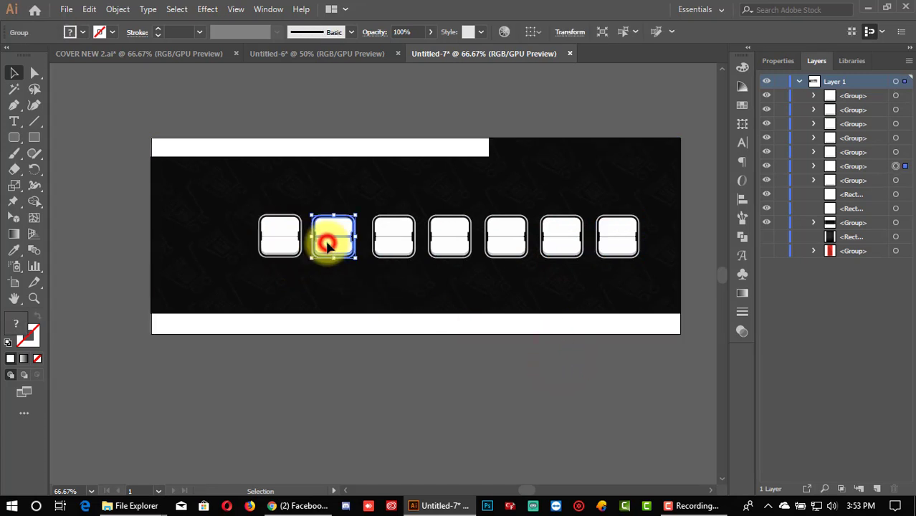
key(Left)
key(Left)
key(Left)
key(Left)
key(Left)
key(Left)
key(Left)
key(Left)
key(Left)
key(Left)
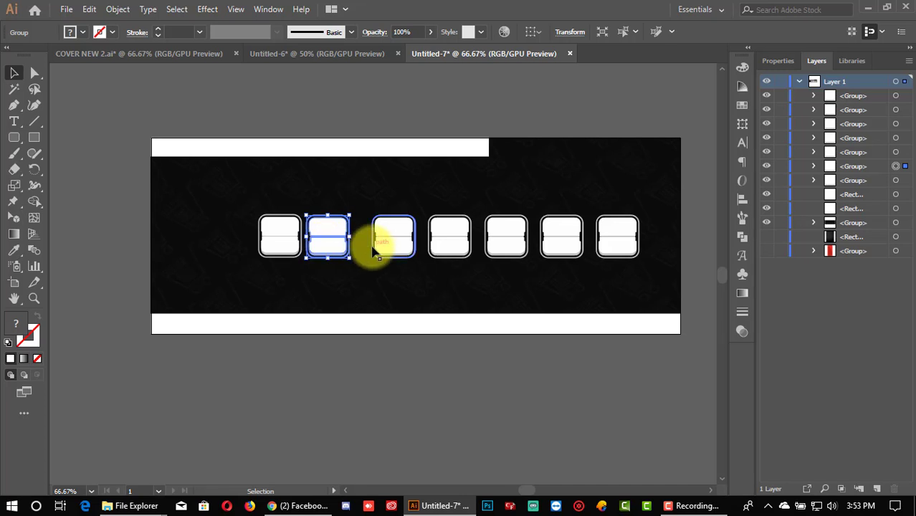
click(374, 245)
shift+click(449, 241)
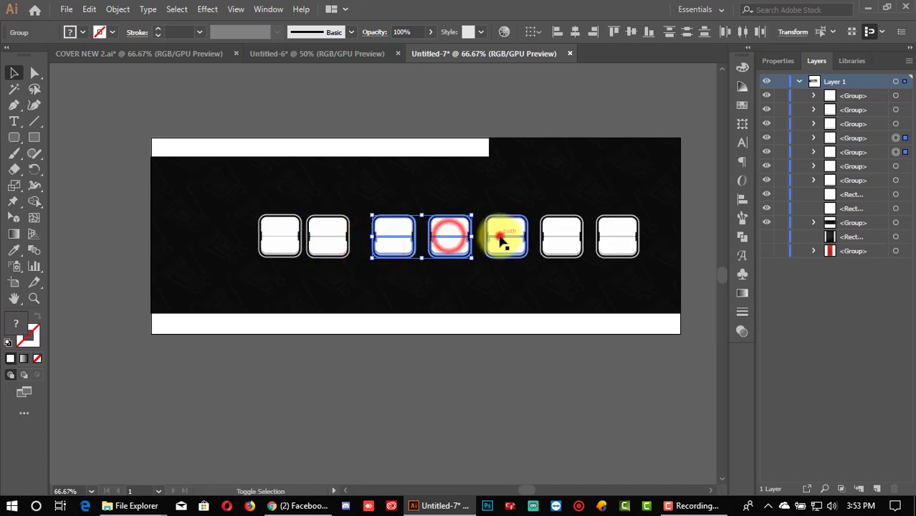
shift+click(501, 241)
shift+click(556, 242)
shift+click(605, 244)
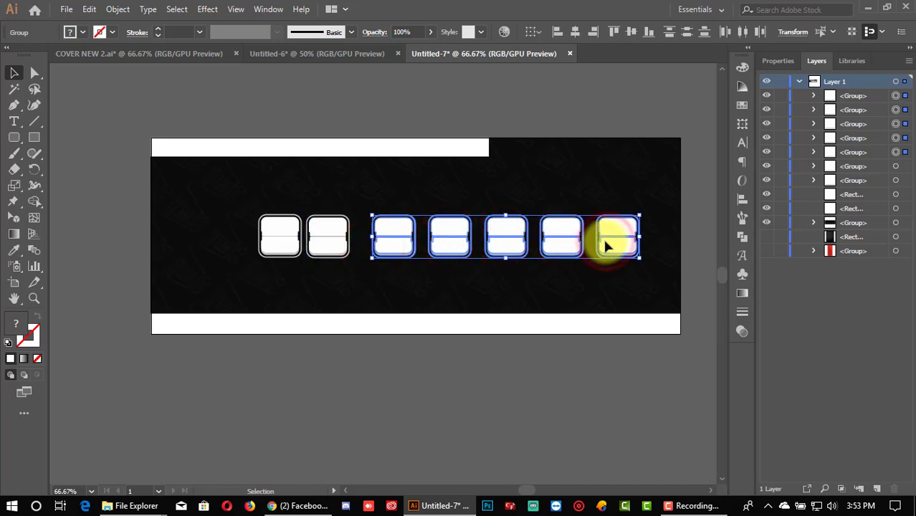
key(Left)
key(Left)
key(Left)
key(Left)
key(Left)
key(Left)
key(Left)
key(Left)
key(Left)
key(Left)
key(Left)
key(Left)
key(Left)
key(Left)
key(Left)
key(Left)
key(Left)
key(Left)
key(Left)
key(Left)
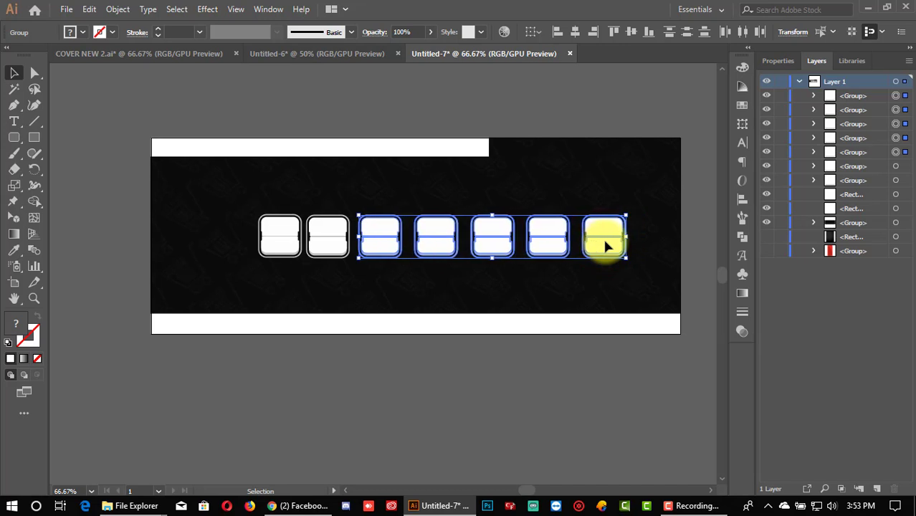
key(Left)
key(Left)
key(Left)
key(Left)
key(Left)
key(Left)
key(Left)
key(Left)
key(Left)
key(Left)
key(Left)
key(Left)
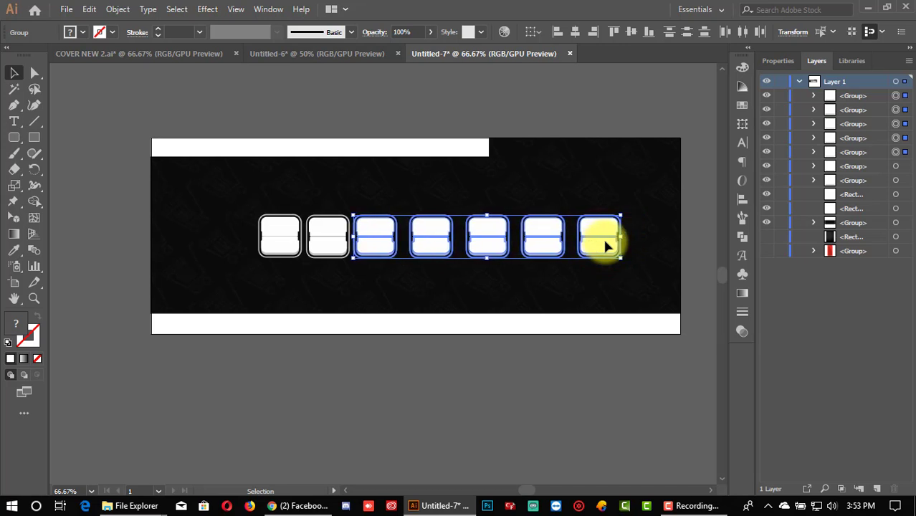
Step: Lock the black background group, nudge the sixth and seventh tiles into line, and select all seven
click(443, 261)
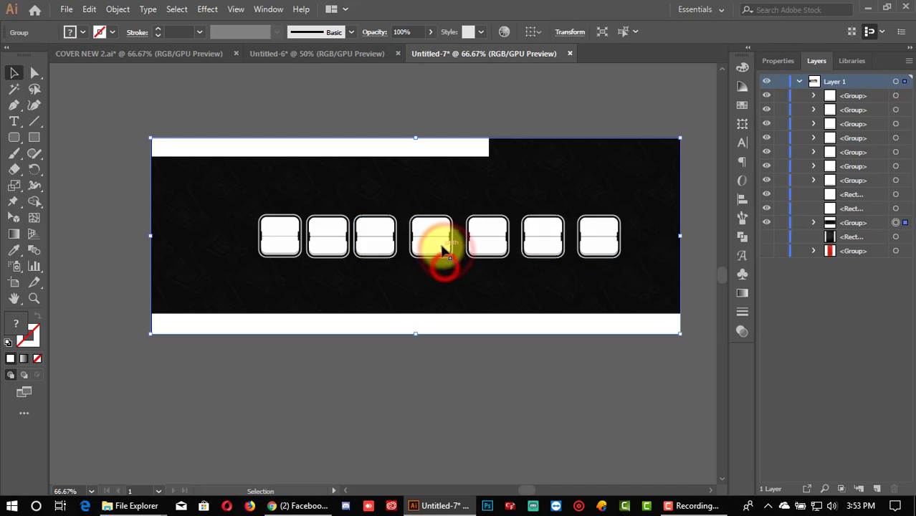
click(783, 222)
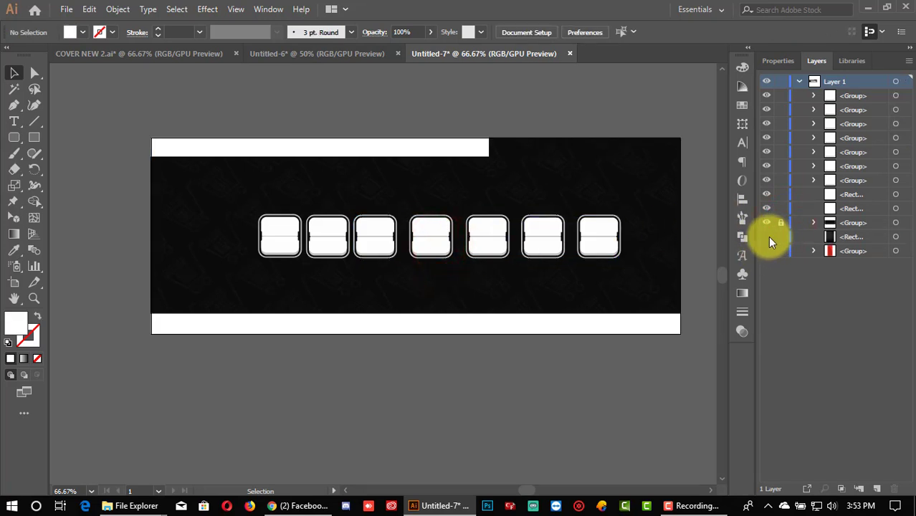
click(442, 245)
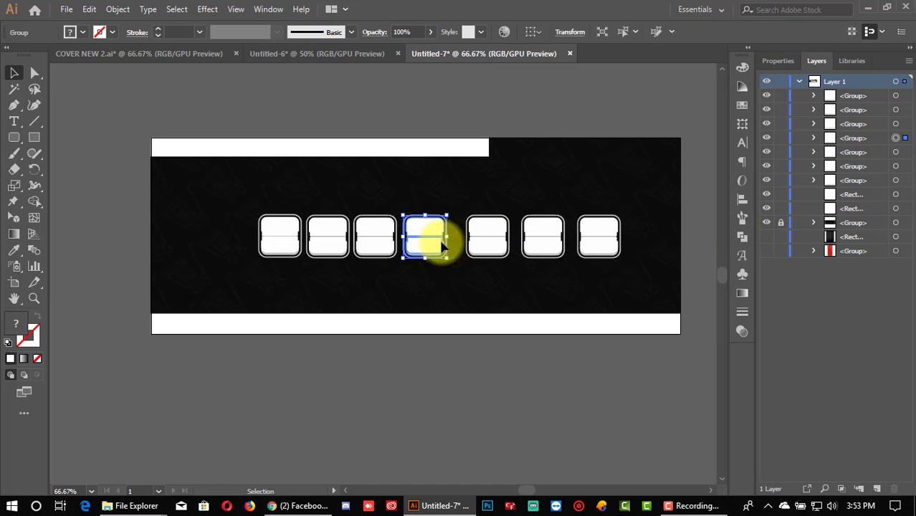
click(481, 249)
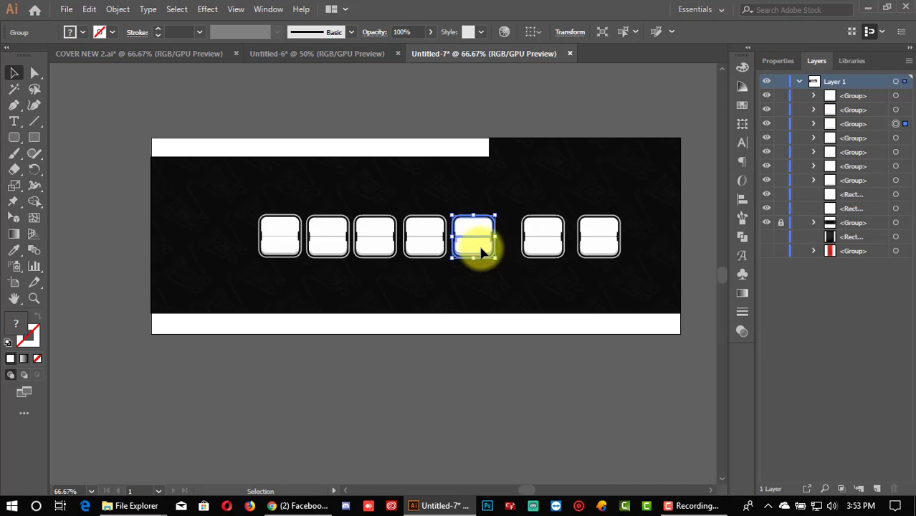
click(541, 235)
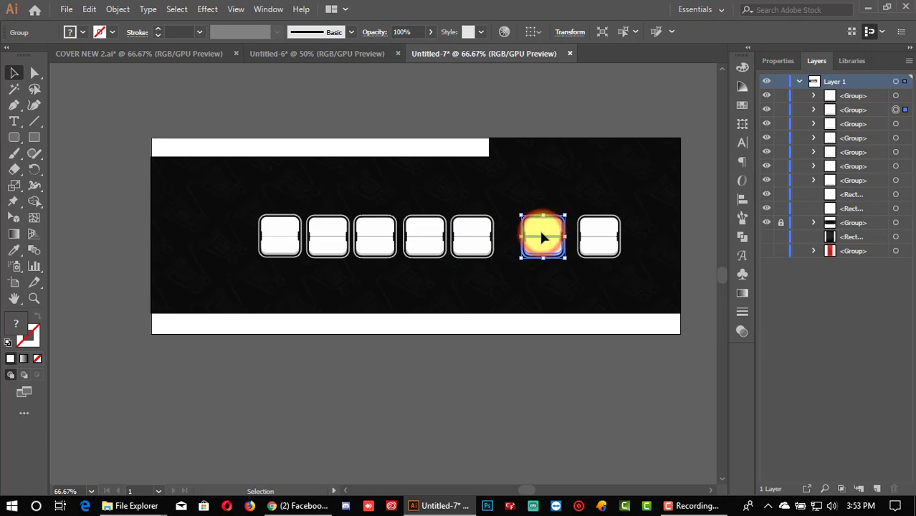
key(Left)
key(Left)
key(Left)
key(Left)
key(Left)
key(Left)
key(Left)
key(Left)
key(Left)
key(Left)
key(Left)
key(Left)
key(Left)
key(Left)
key(Left)
key(Left)
key(Left)
key(Left)
key(Left)
key(Left)
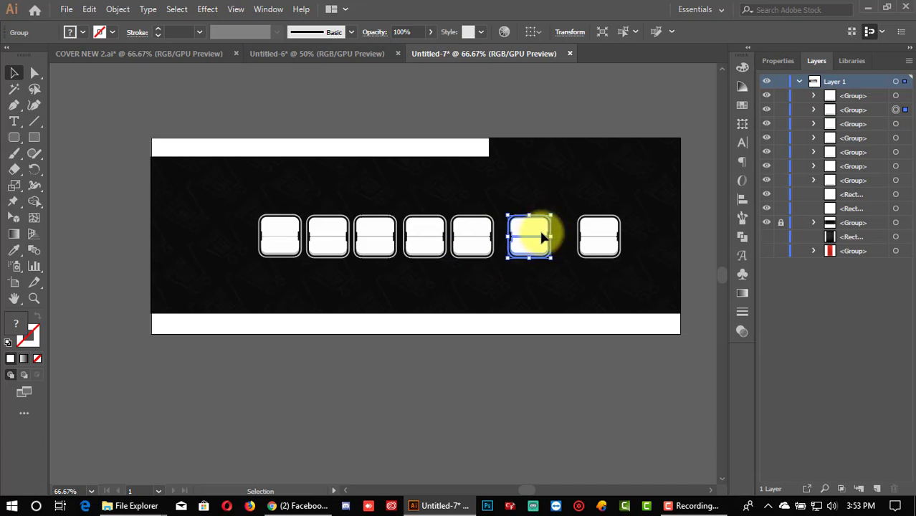
drag(542, 237, 584, 236)
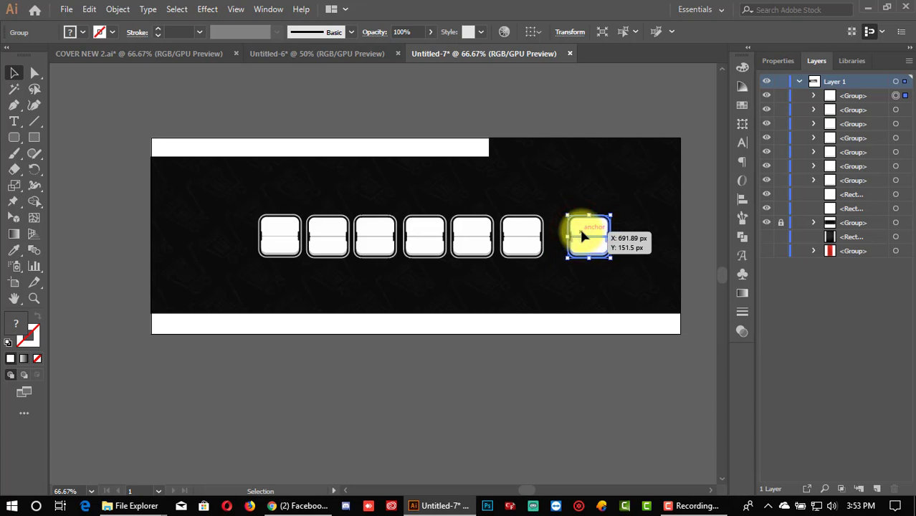
key(Left)
key(Left)
key(Left)
key(Left)
key(Left)
key(Left)
key(Left)
key(Left)
key(Left)
key(Left)
key(Left)
key(Left)
key(Left)
key(Left)
key(Left)
key(Left)
key(Left)
key(Left)
key(Left)
key(Left)
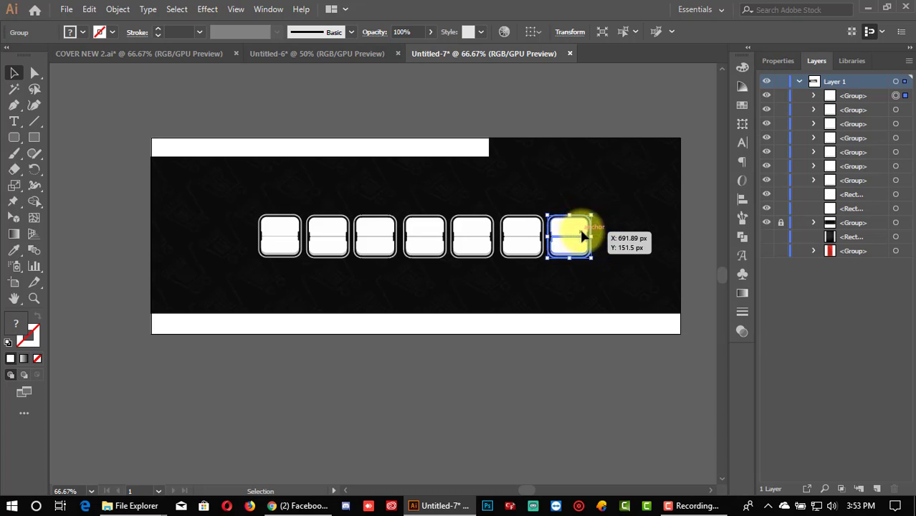
click(548, 394)
drag(244, 211, 616, 237)
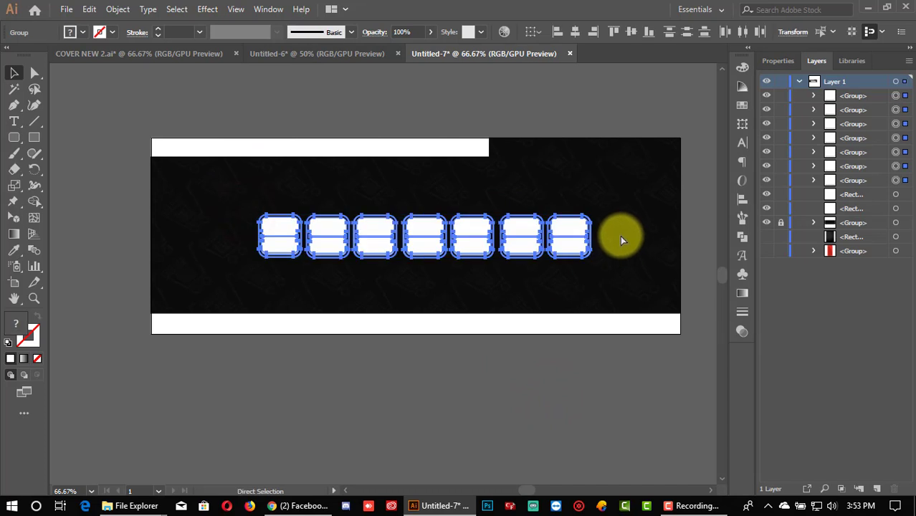
Step: Group the seven tiles into a single row group, shifted slightly left
key(ctrl+g)
drag(548, 245, 529, 244)
right_click(528, 243)
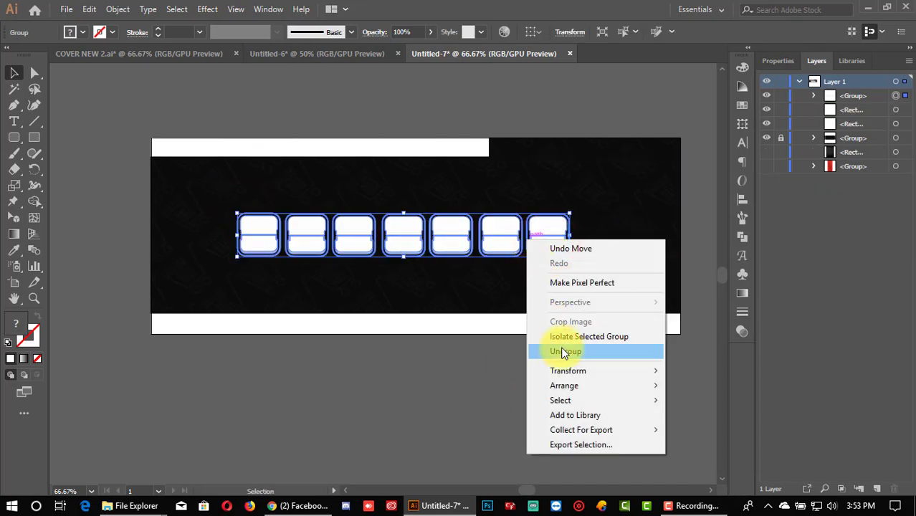
click(562, 351)
click(521, 406)
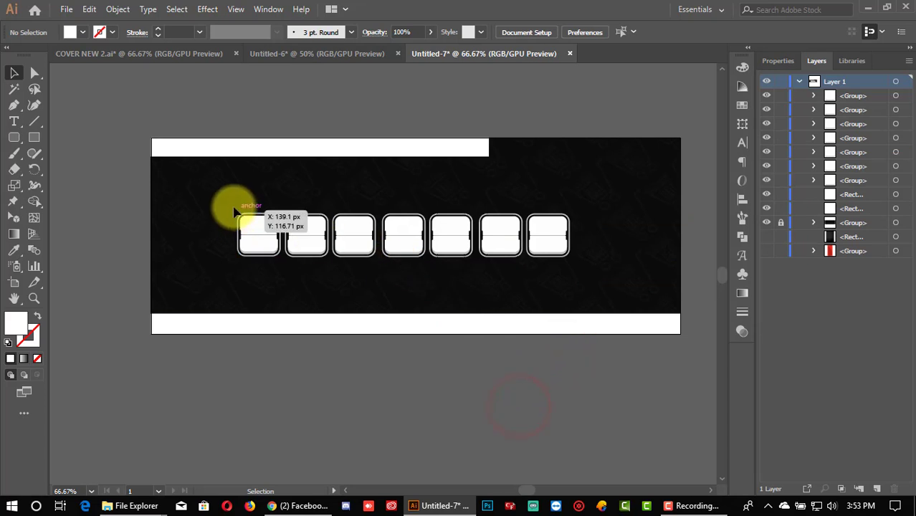
drag(229, 201, 551, 261)
right_click(432, 238)
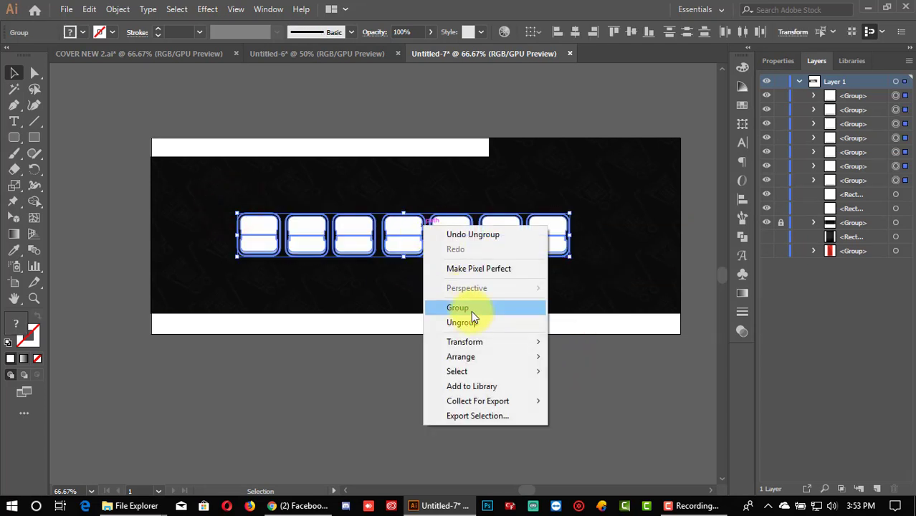
click(471, 308)
Step: Scale the tile row group down slightly around its centre and review it at full artboard view
click(460, 383)
click(412, 241)
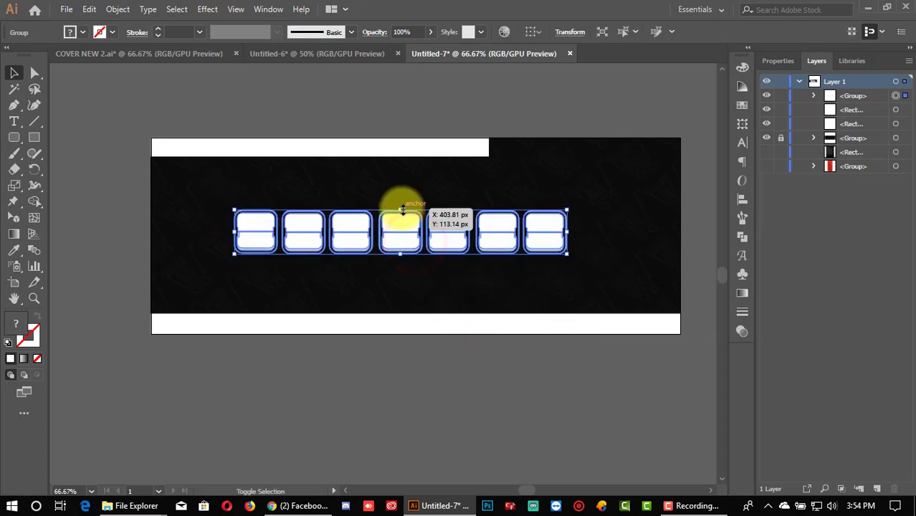
drag(400, 209, 419, 267)
click(409, 364)
key(ctrl+1)
key(ctrl+minus)
click(420, 343)
Step: Ungroup the second row and delete its first and last tiles
click(399, 380)
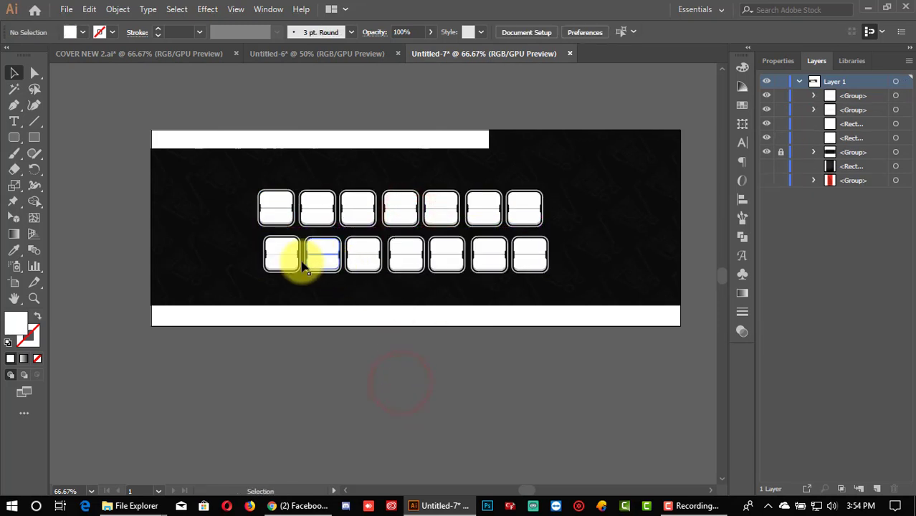
click(300, 265)
right_click(298, 258)
click(351, 370)
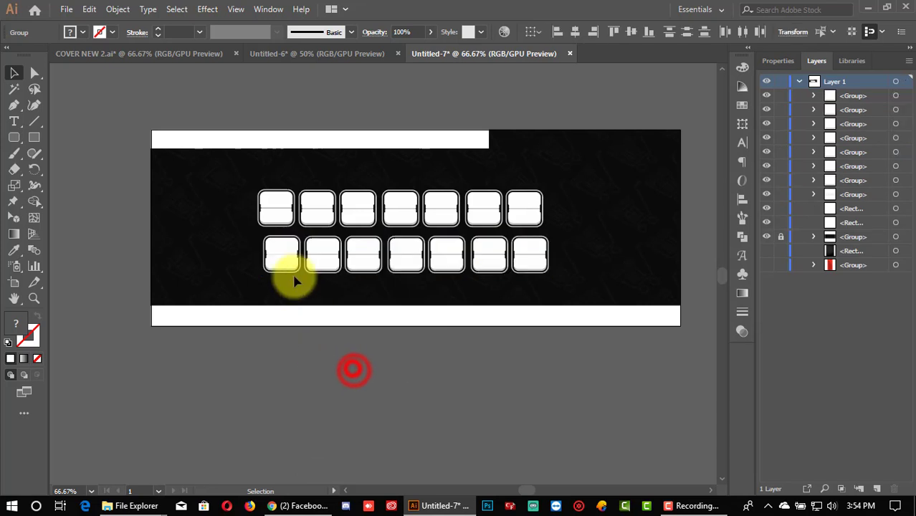
click(290, 252)
key(Delete)
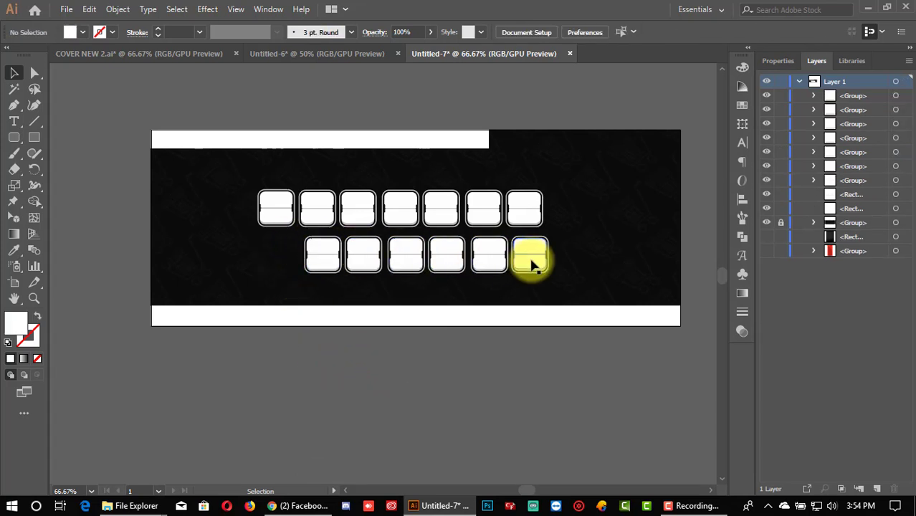
click(528, 258)
key(Delete)
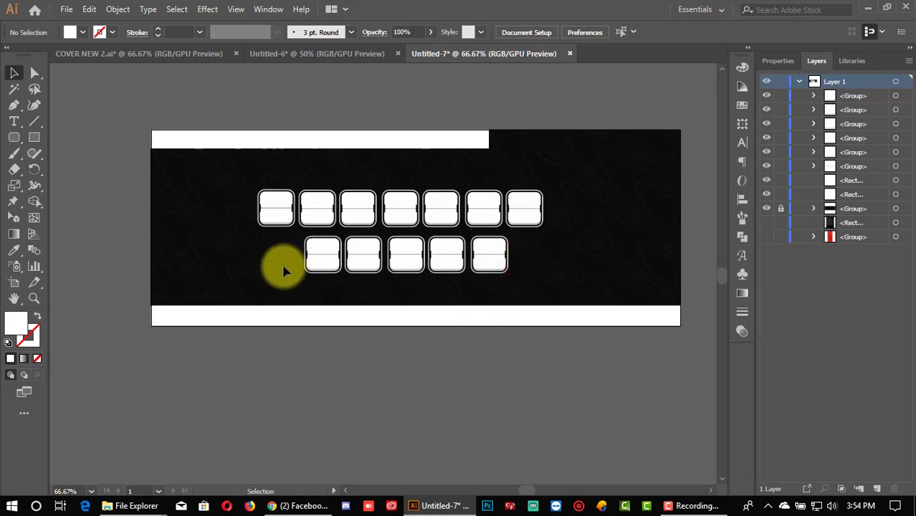
Step: Group the five remaining tiles of the second row together
drag(283, 262, 475, 259)
right_click(475, 259)
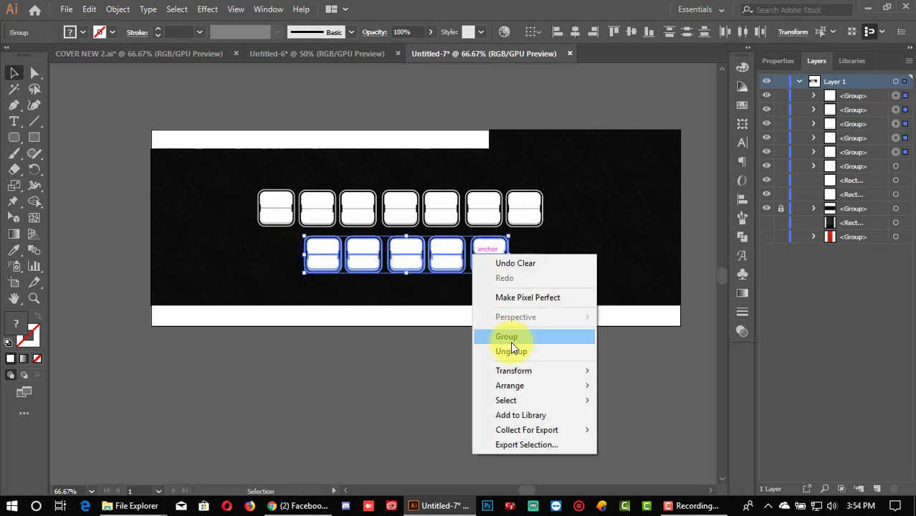
click(513, 340)
click(506, 383)
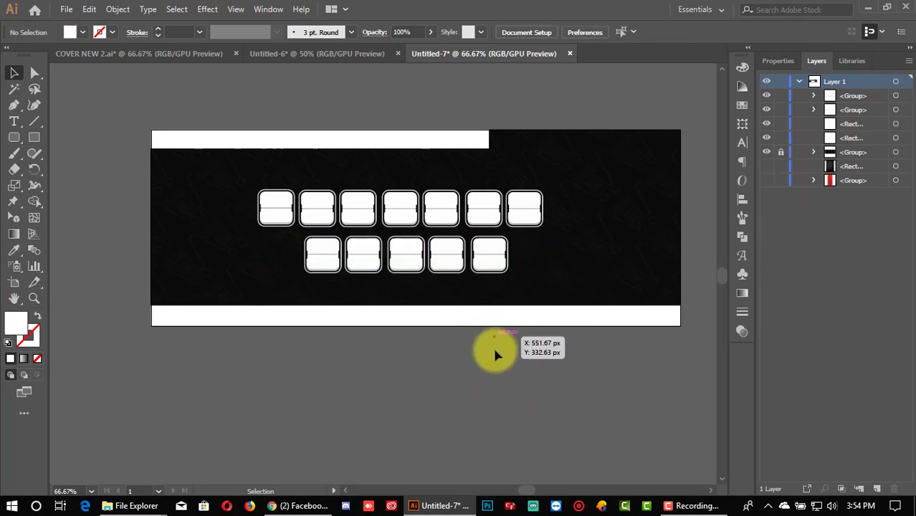
Step: Select both tile rows and combine them into one group
drag(246, 184, 428, 244)
right_click(468, 264)
click(495, 319)
click(495, 369)
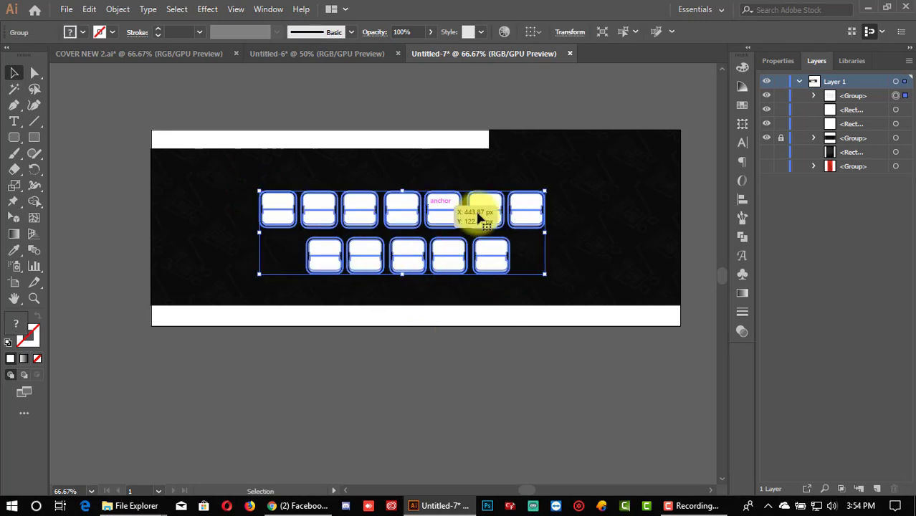
click(403, 382)
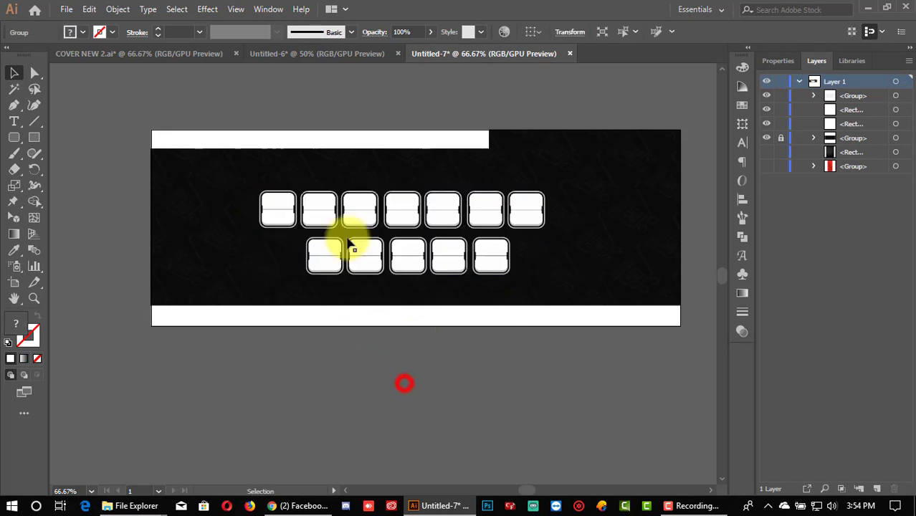
Step: Draw a white rectangle at the lower left, rising from the bottom strip into the dark area
click(33, 137)
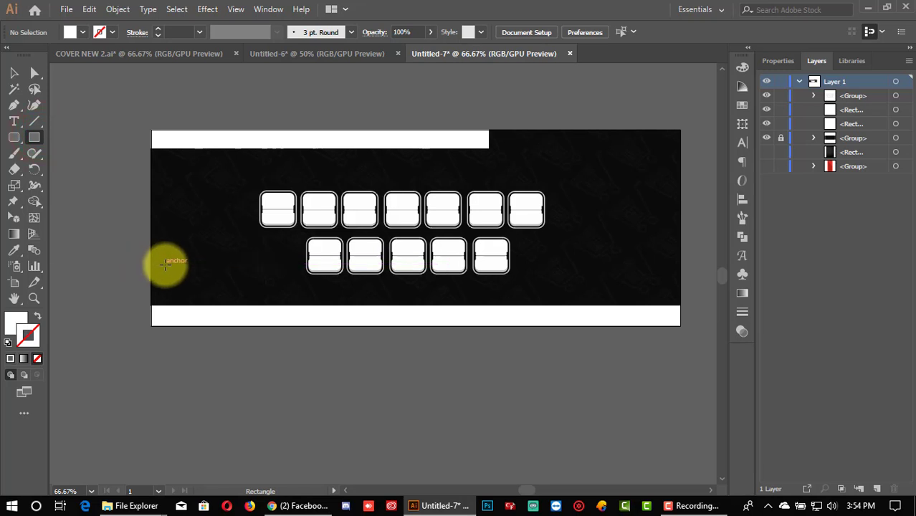
scroll(165, 262, up, 2)
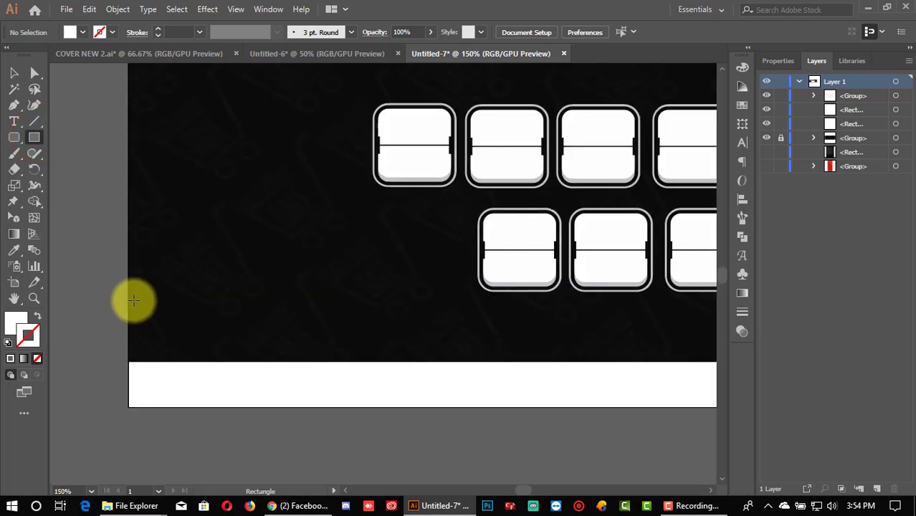
drag(180, 407, 394, 219)
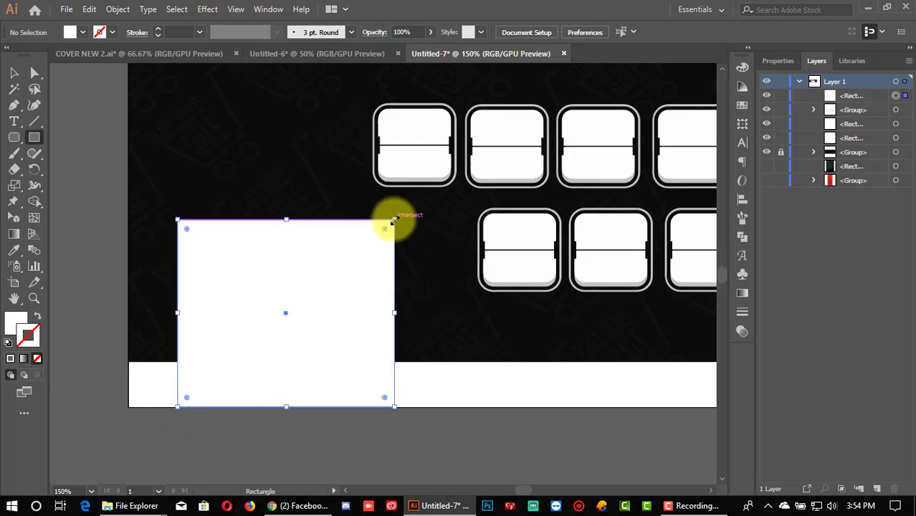
click(14, 71)
click(91, 102)
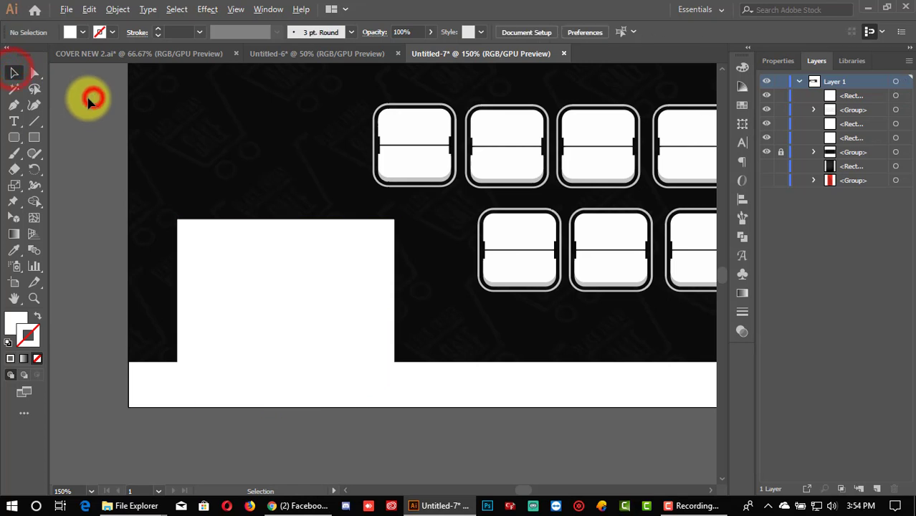
Step: Pull the white rectangle's left edge slightly right, leaving it about 147 × 134 px
scroll(89, 101, down, 2)
scroll(180, 251, up, 1)
click(182, 228)
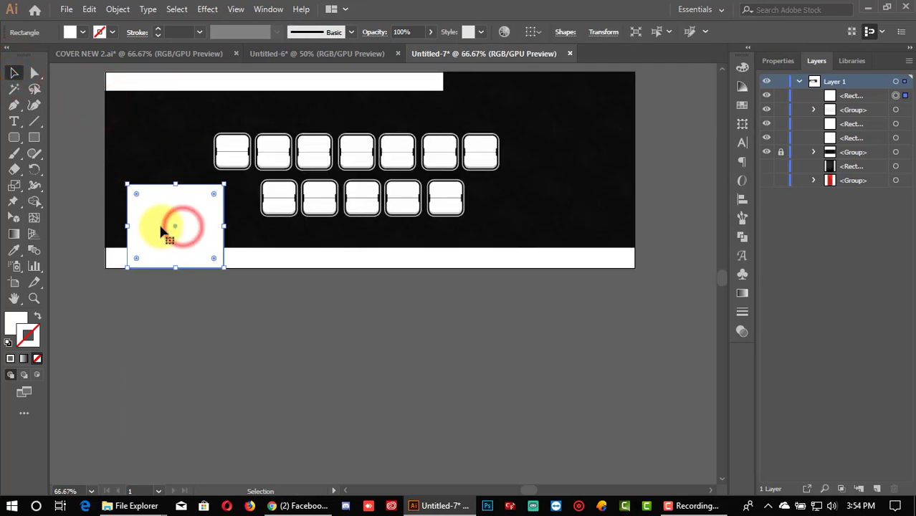
drag(126, 226, 132, 226)
click(173, 334)
scroll(192, 337, up, 1)
click(173, 274)
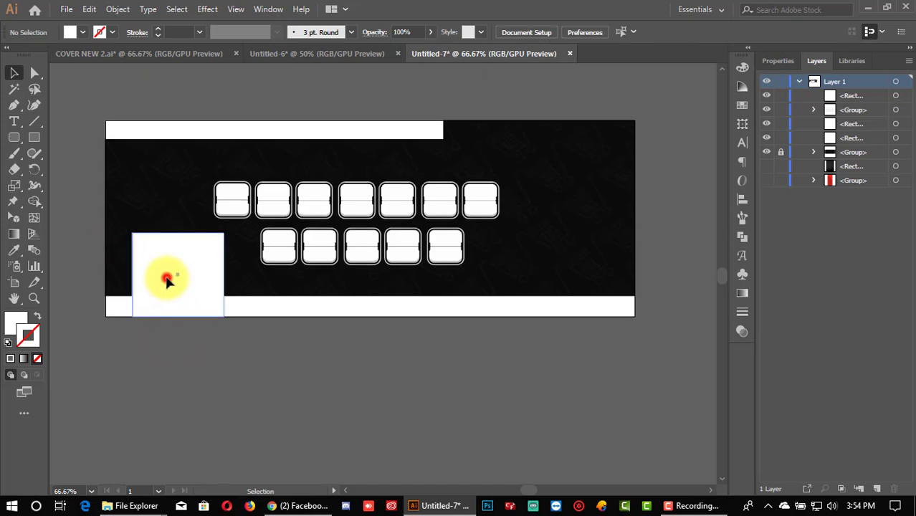
click(182, 369)
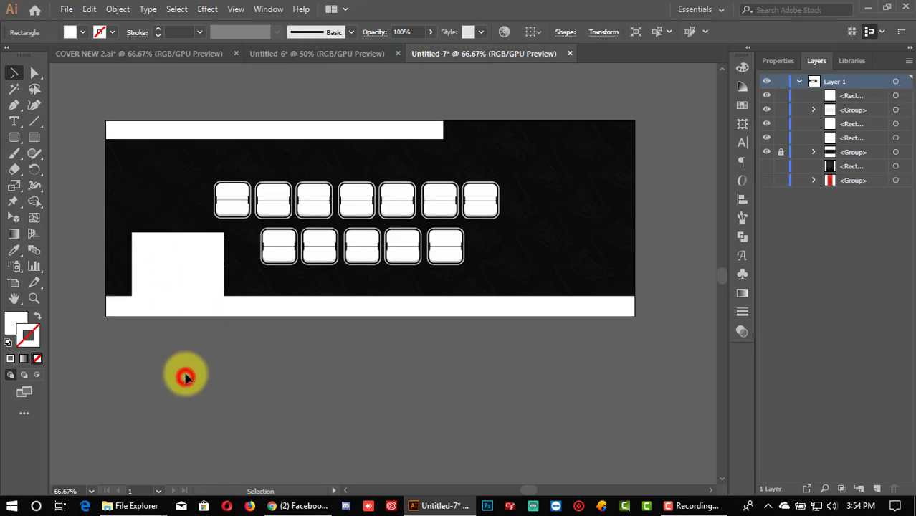
click(178, 282)
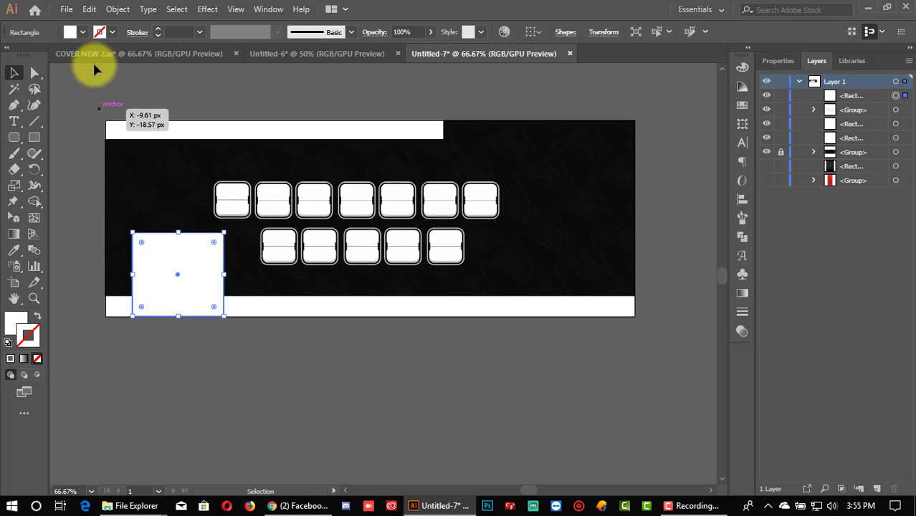
Step: Copy the white rectangle, paste it in front, and shrink the copy inside the original
click(89, 10)
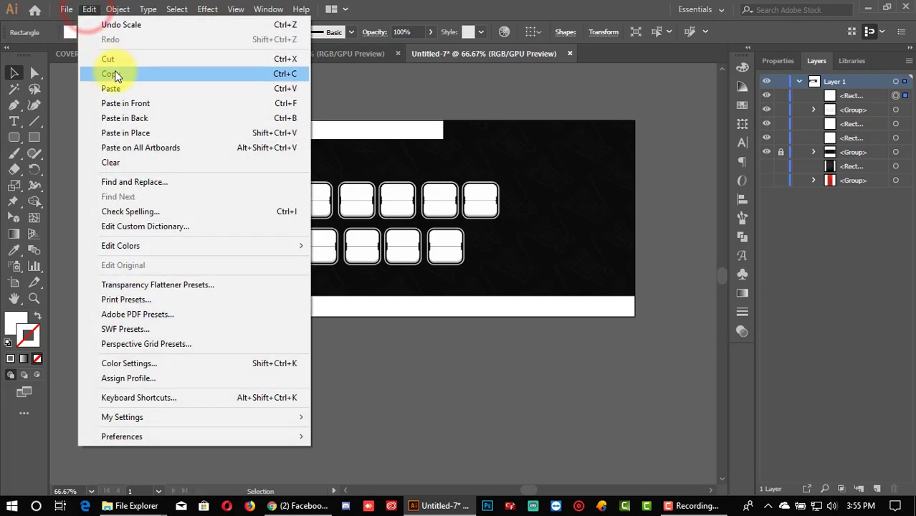
click(113, 71)
click(89, 9)
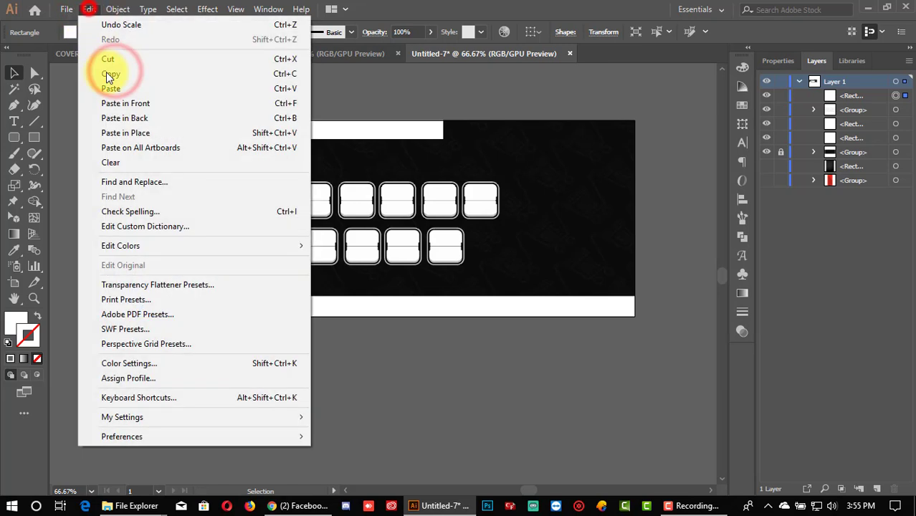
click(122, 108)
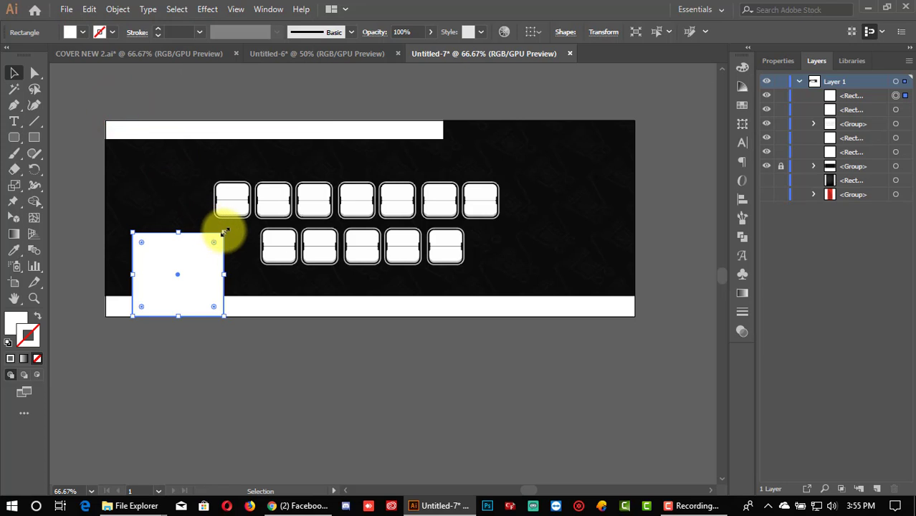
drag(223, 232, 219, 237)
Step: Fill the copy light grey and resize it to about 135 × 123 px inside the white frame
click(82, 31)
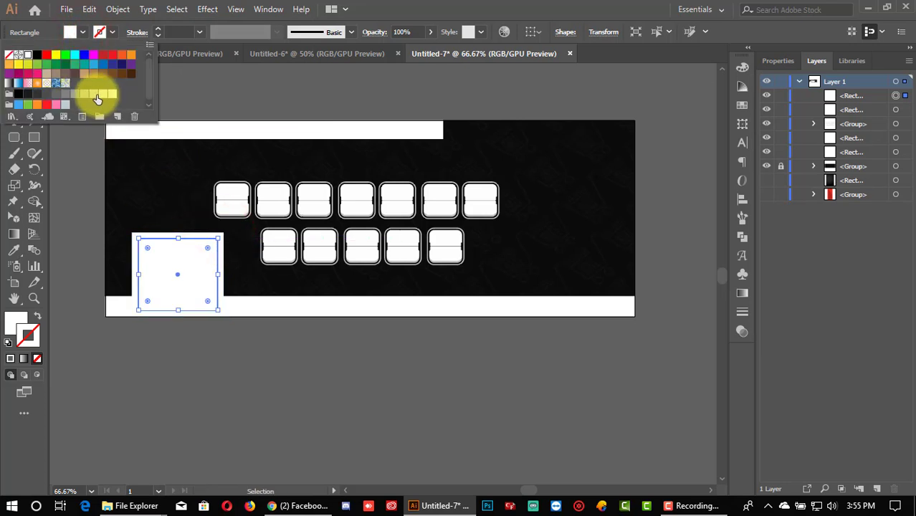
click(96, 96)
click(185, 393)
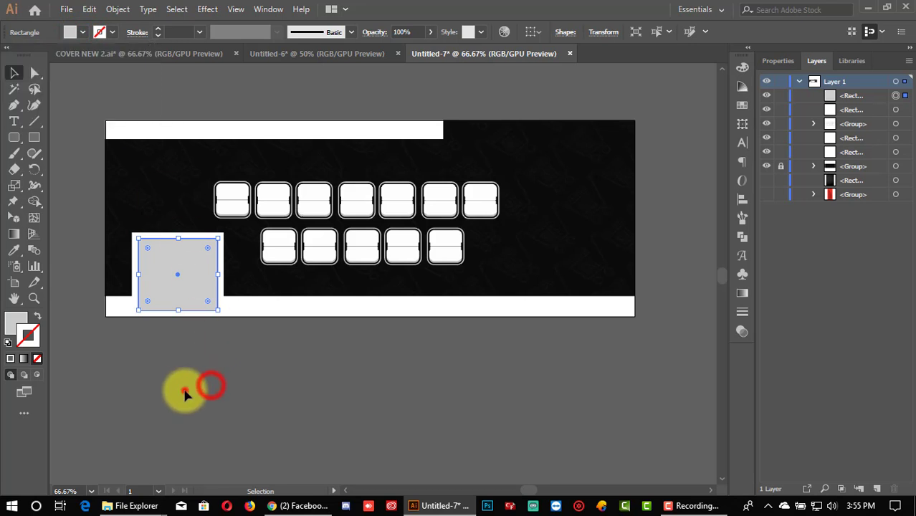
click(179, 387)
scroll(129, 380, up, 3)
scroll(213, 330, up, 3)
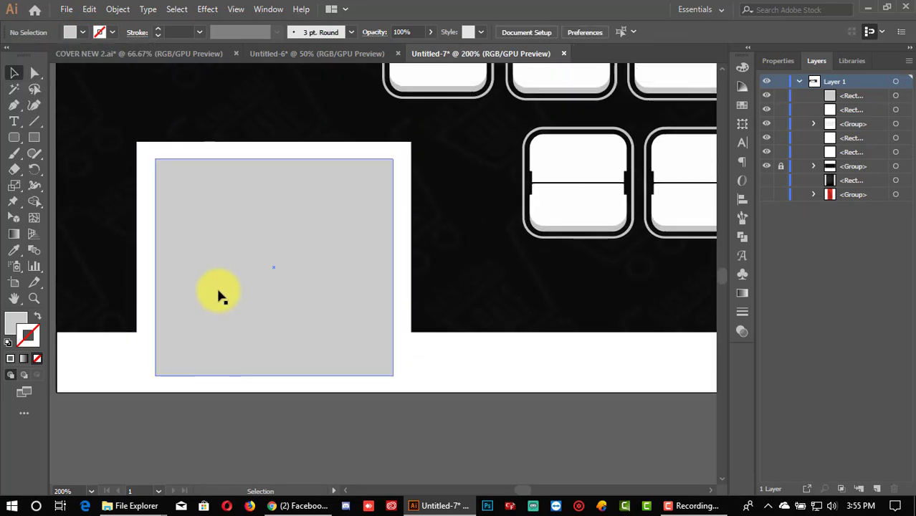
click(215, 274)
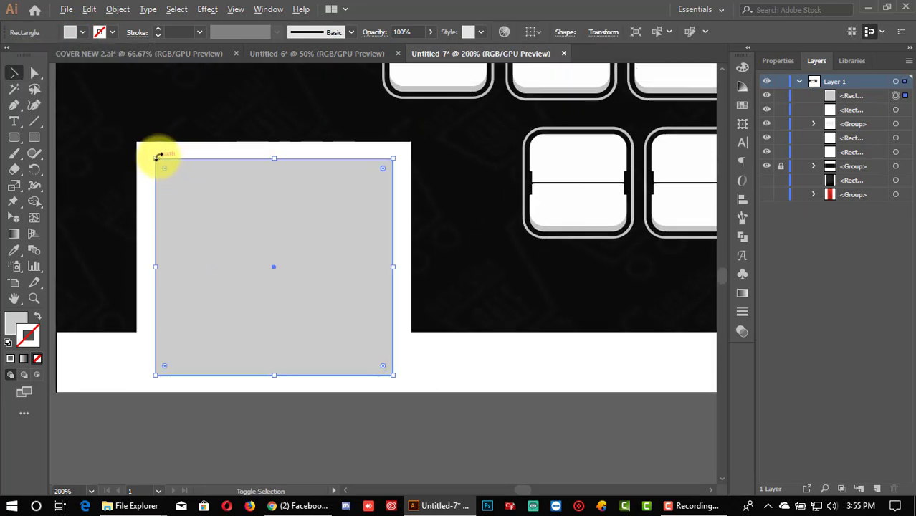
drag(157, 156, 149, 150)
click(234, 423)
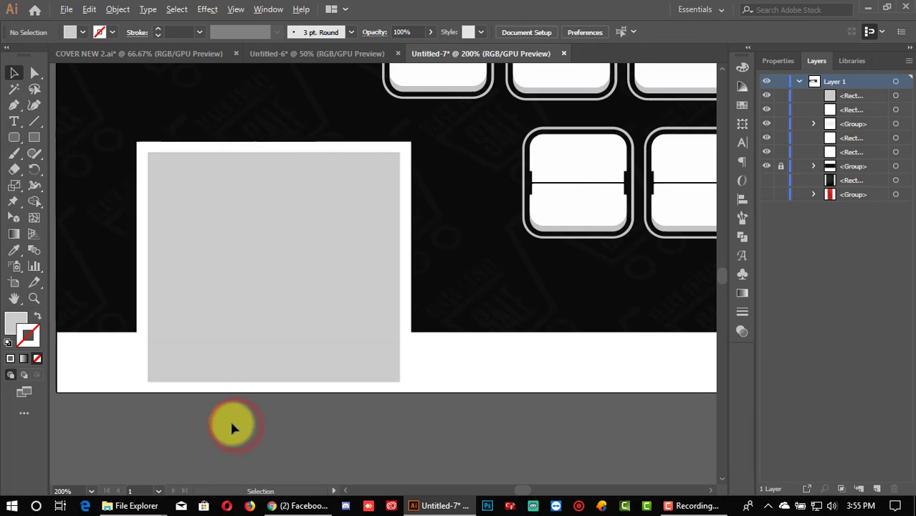
Step: Select the tile group, open its context options, and dismiss them without changes
scroll(229, 419, down, 3)
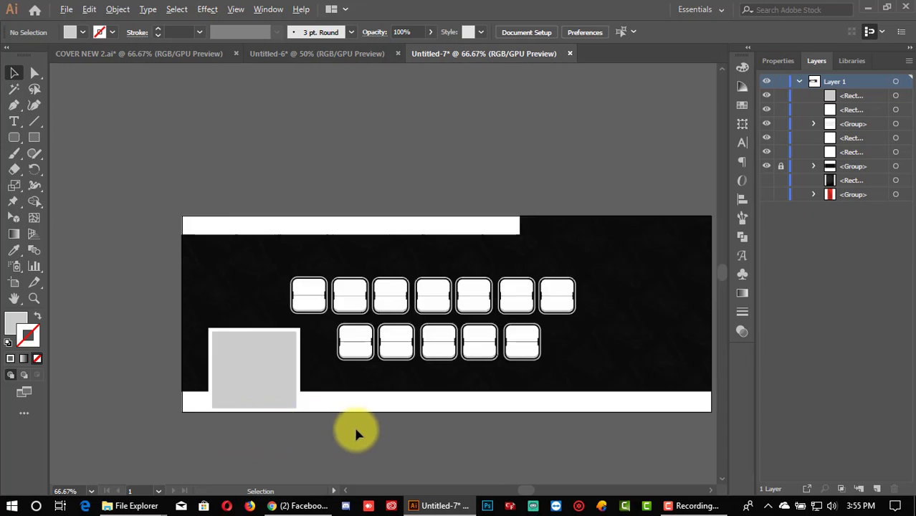
click(710, 490)
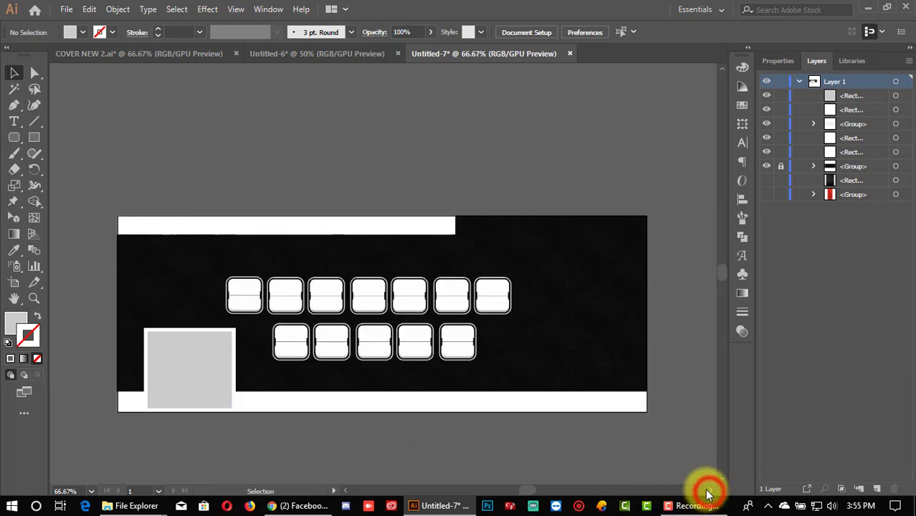
click(721, 478)
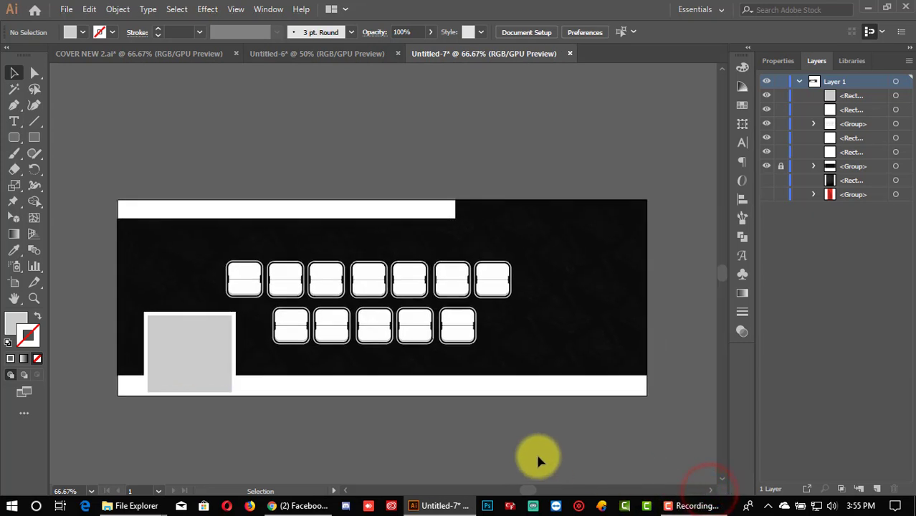
click(424, 324)
click(470, 409)
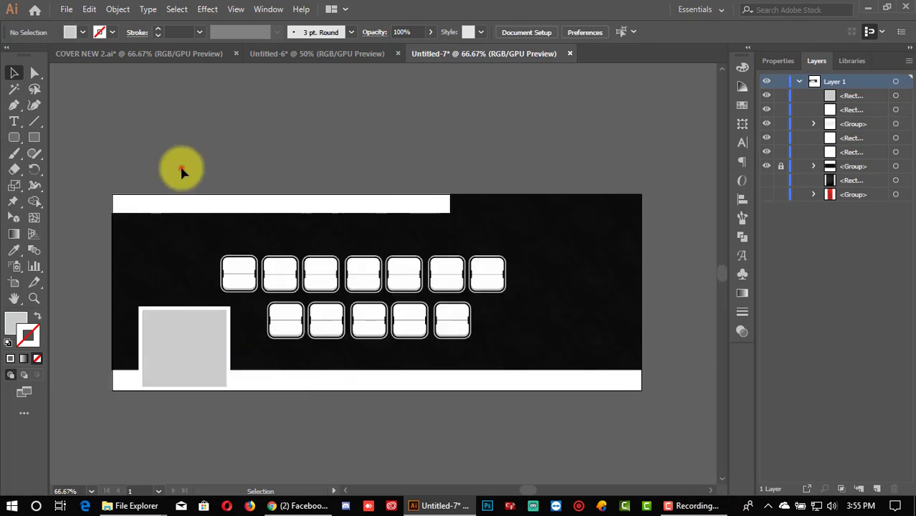
click(181, 168)
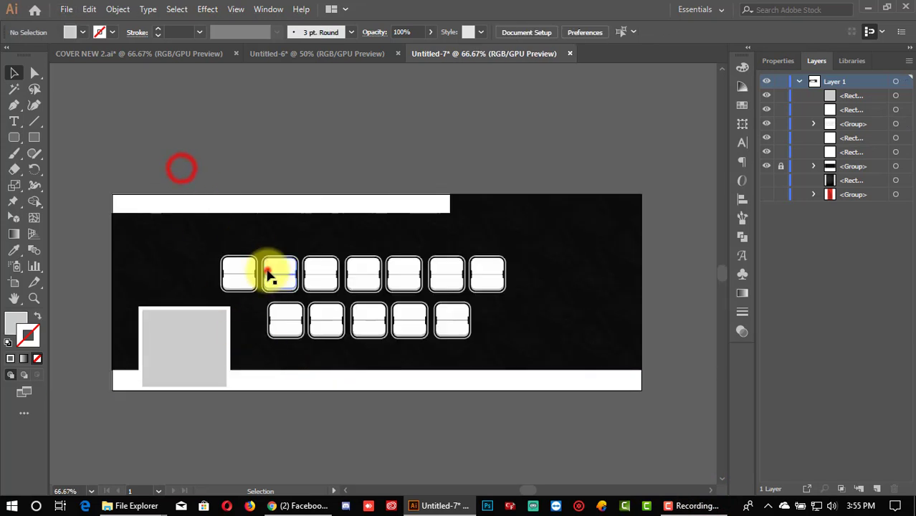
click(269, 276)
right_click(286, 274)
click(335, 167)
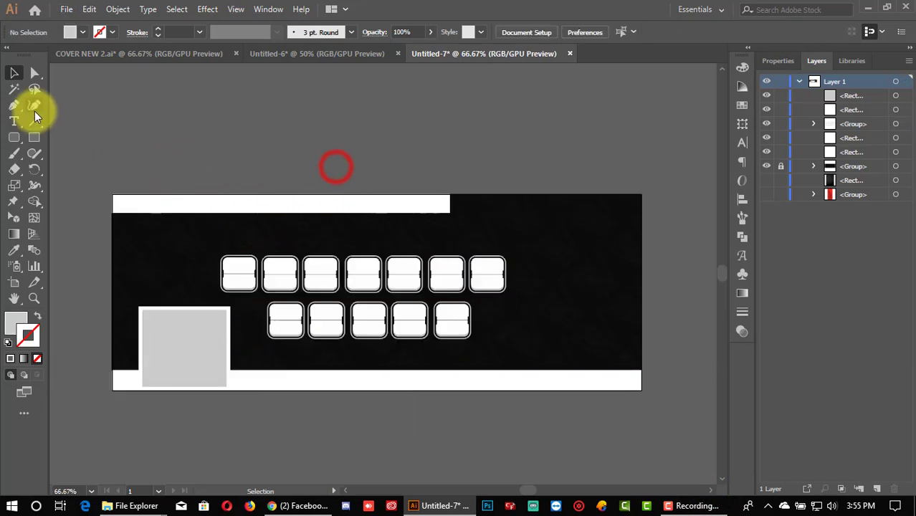
click(14, 121)
Step: Replace the placeholder text with the letter R and set it to 60 pt Bold
click(180, 127)
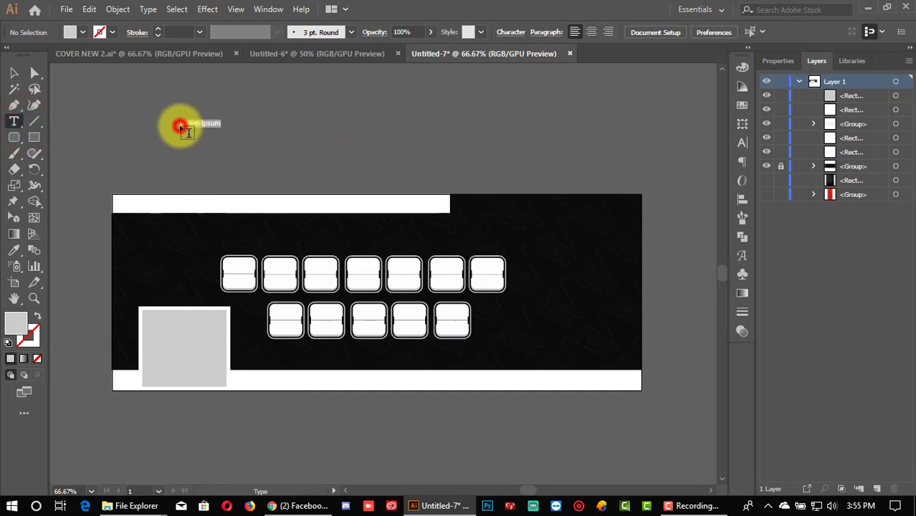
key(BackSpace)
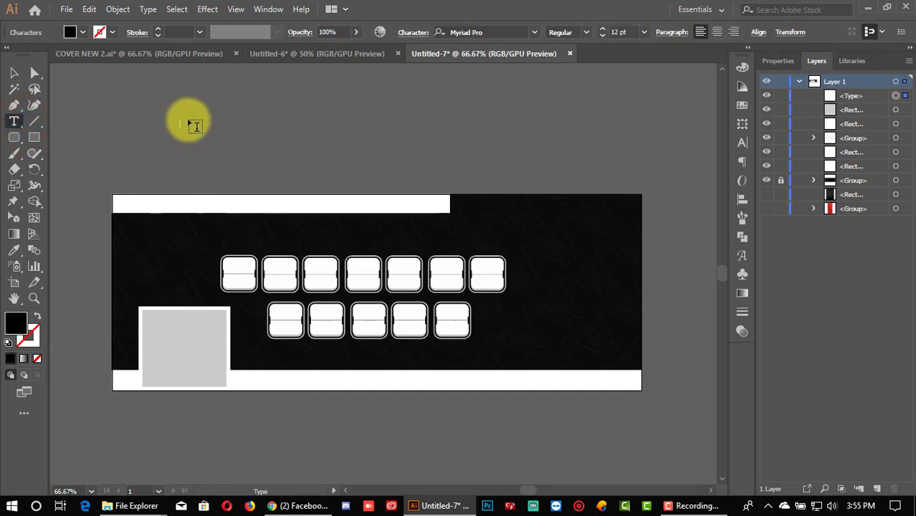
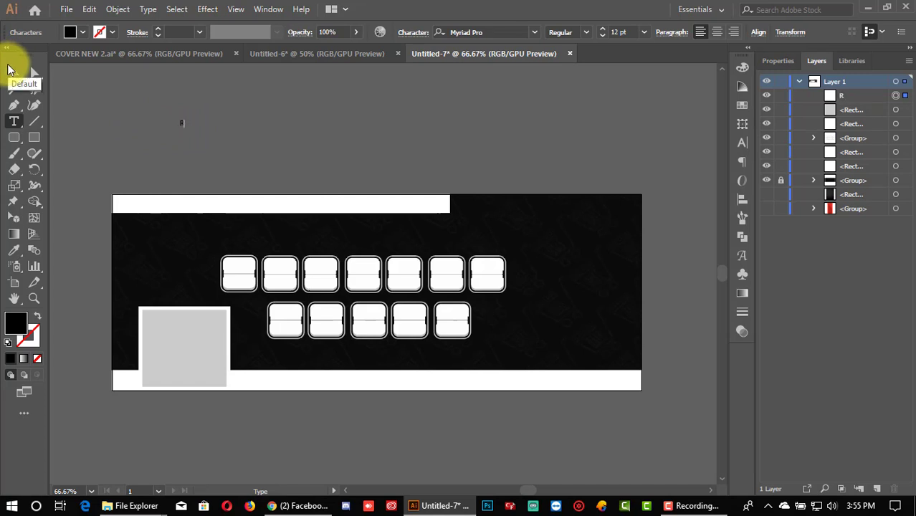
click(13, 73)
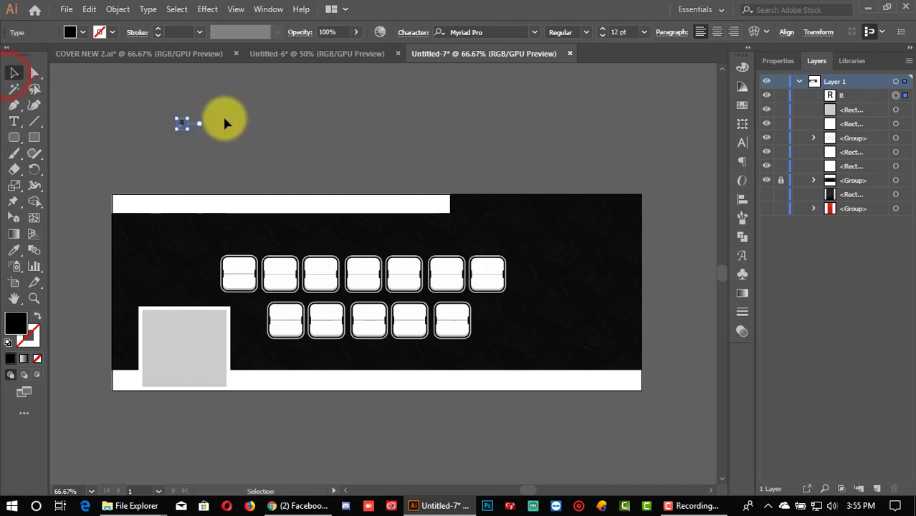
click(603, 29)
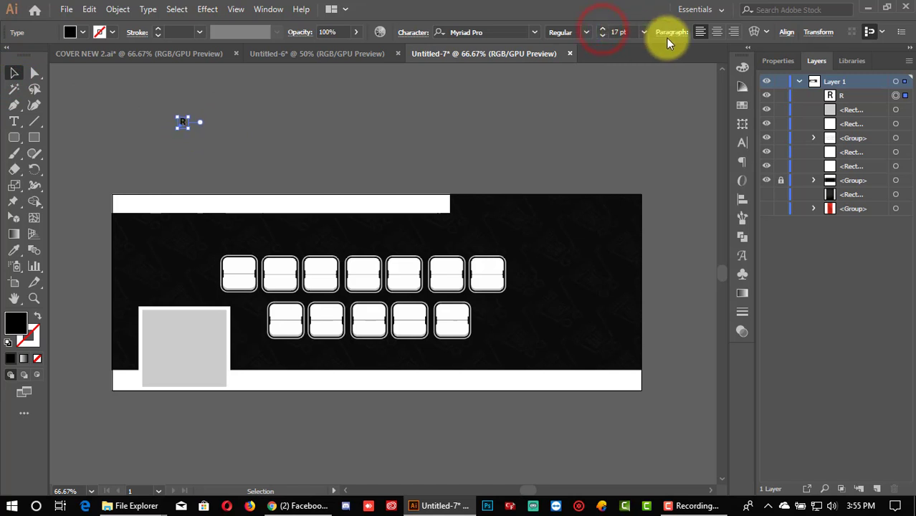
click(645, 32)
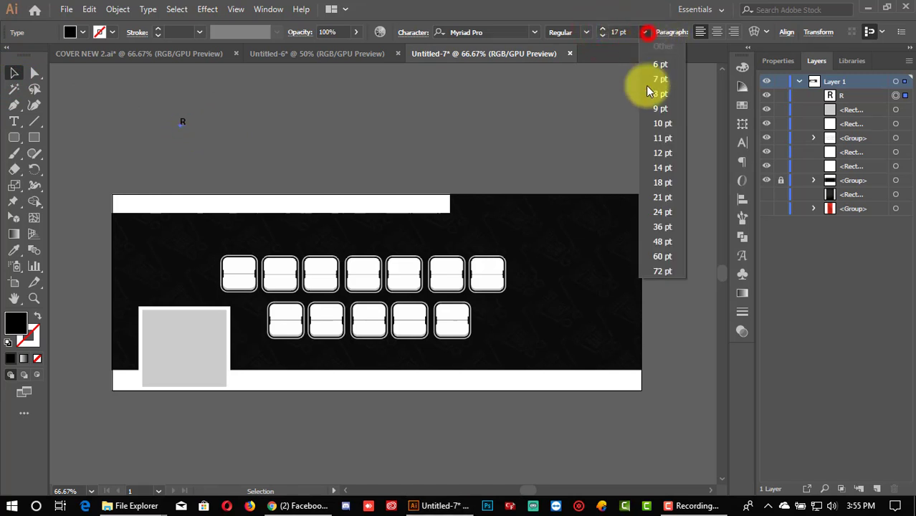
click(659, 255)
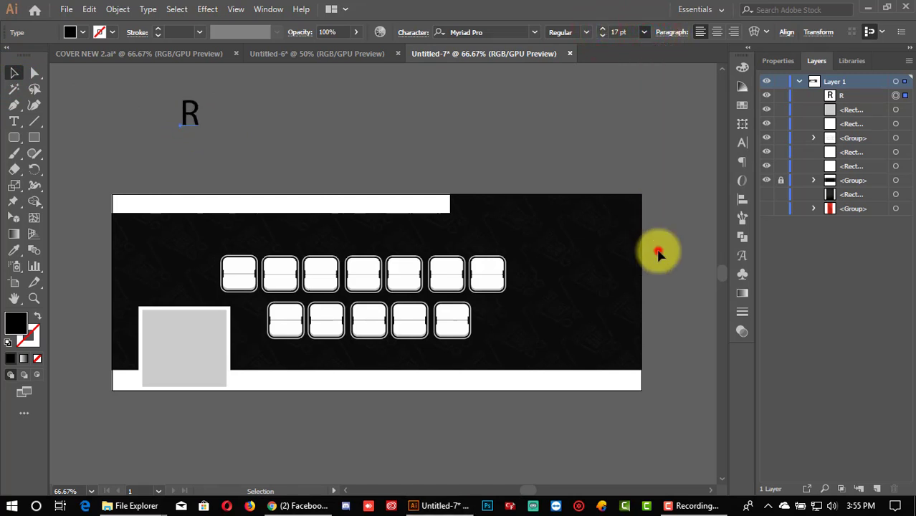
click(584, 34)
click(578, 165)
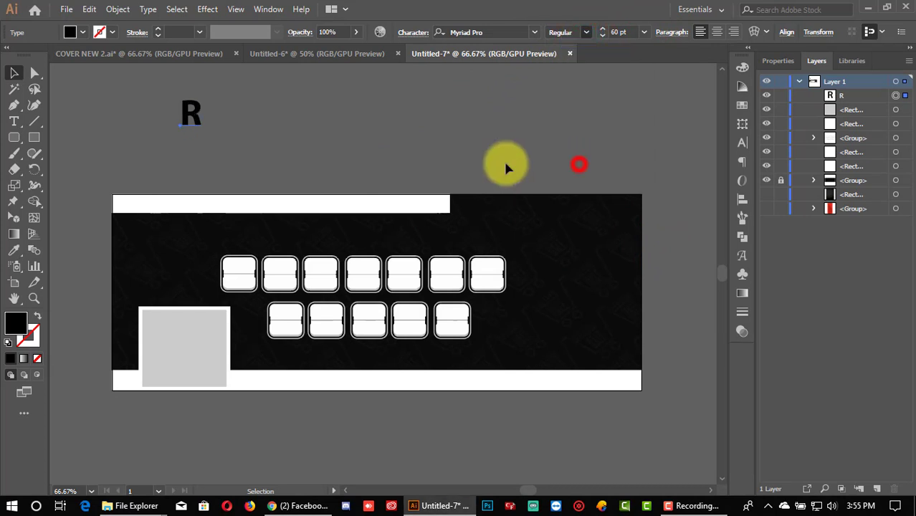
Step: Move the bold R onto the first white tile
click(265, 117)
drag(198, 121, 244, 283)
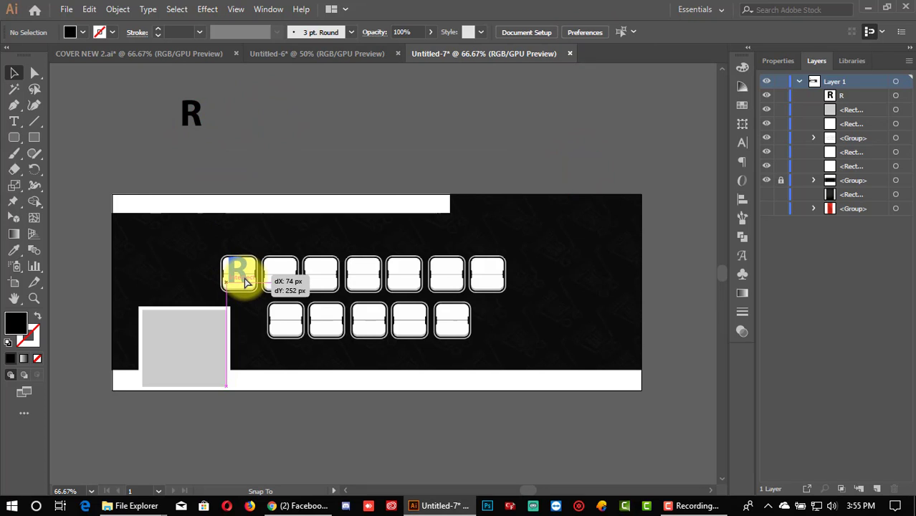
drag(244, 283, 244, 284)
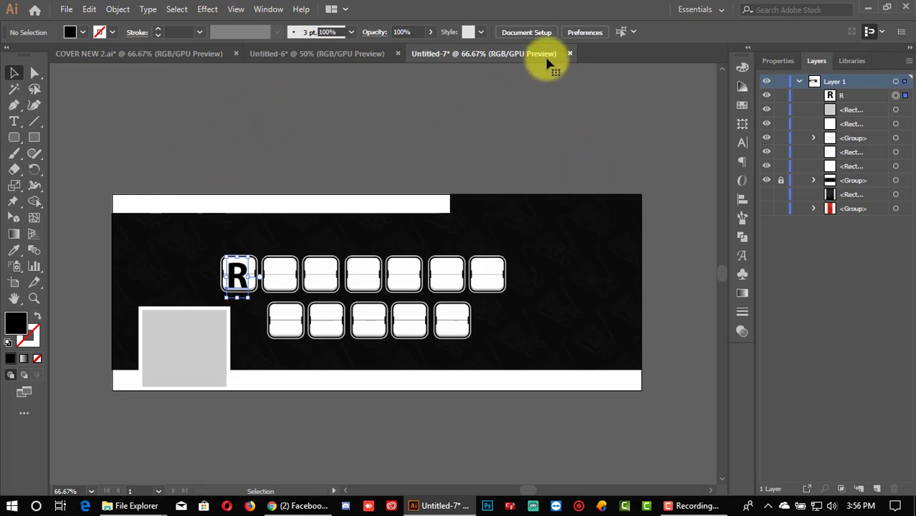
Step: Duplicate the R into the second and third tiles
click(239, 274)
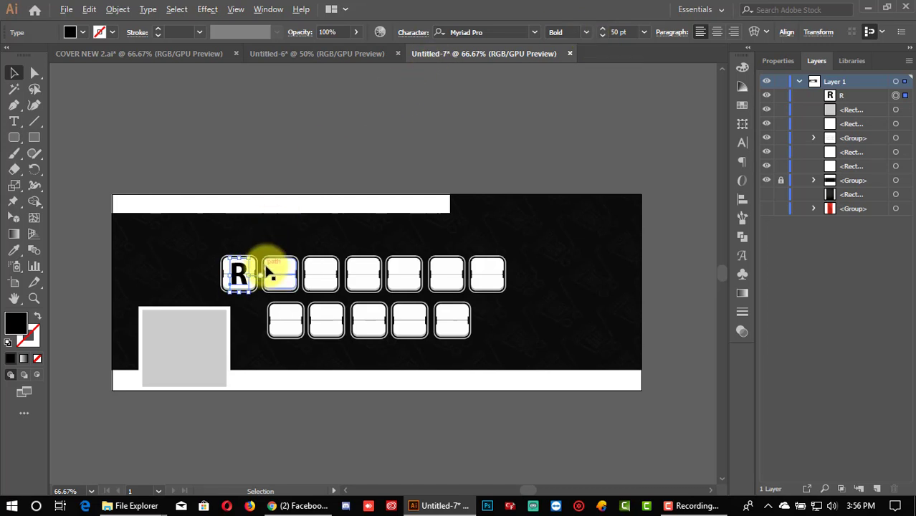
scroll(241, 272, up, 1)
scroll(286, 186, down, 1)
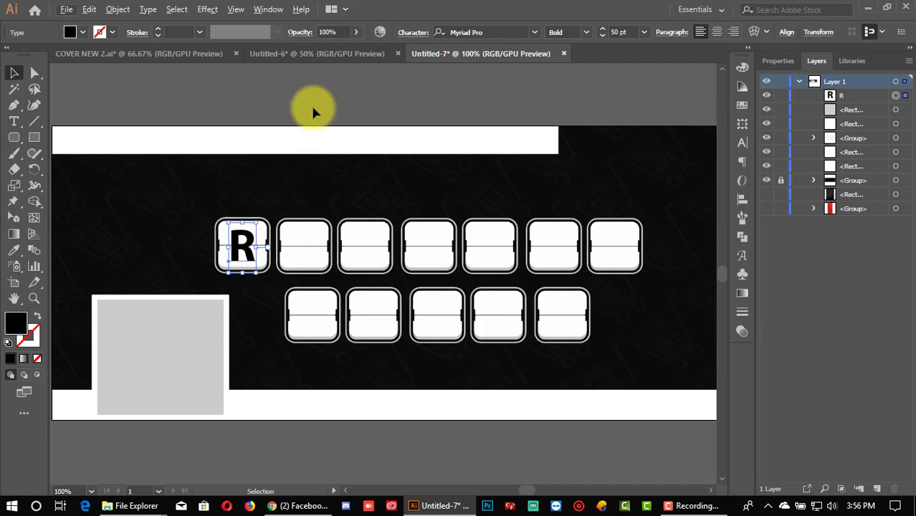
click(313, 102)
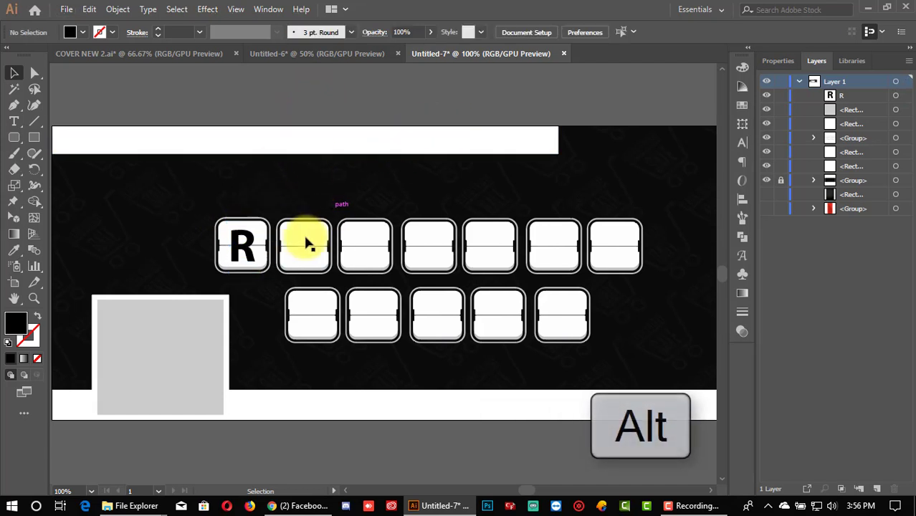
drag(251, 253, 383, 258)
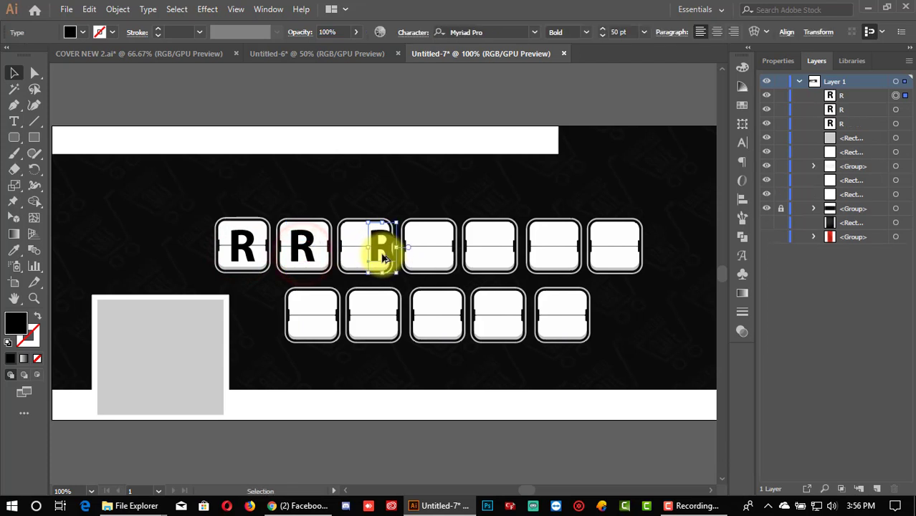
key(ctrl+z)
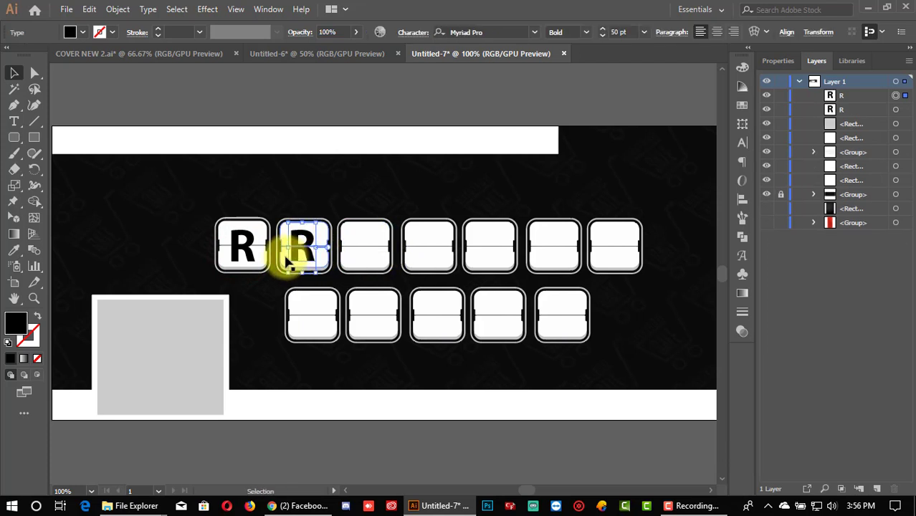
drag(302, 247, 368, 251)
click(330, 99)
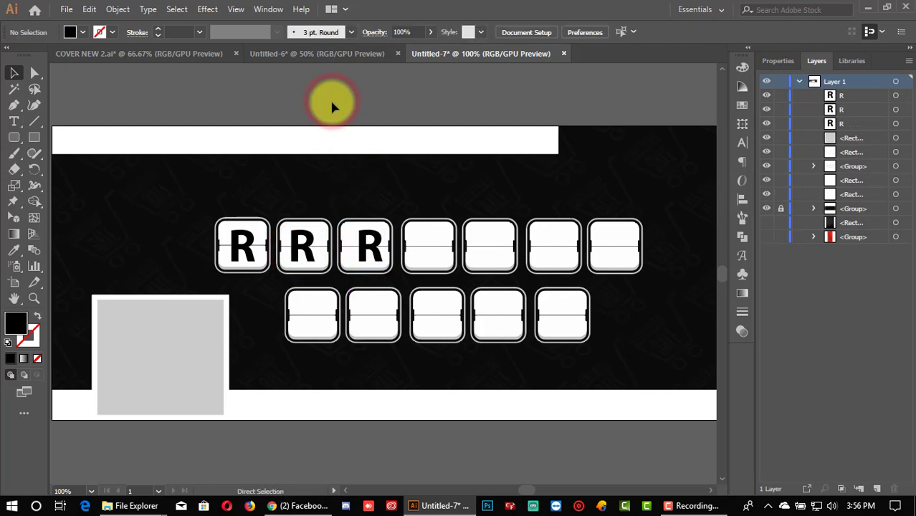
Step: Show the rulers with Ctrl+R and pull a horizontal guide across the top row of tiles
key(ctrl+r)
mouse_move(56, 144)
mouse_down()
mouse_move(159, 179)
mouse_move(114, 179)
mouse_move(44, 158)
mouse_up()
drag(183, 71, 222, 261)
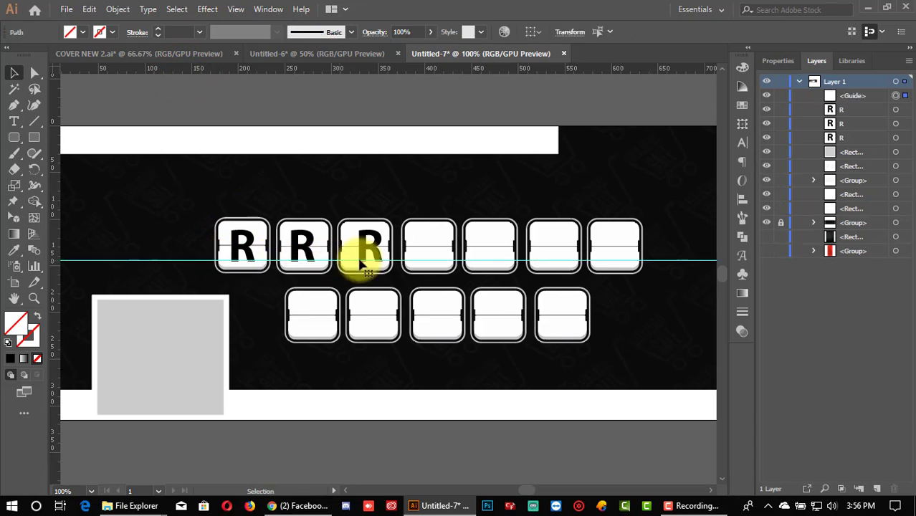
Step: Copy the R into the remaining top-row tiles, four through seven
drag(367, 251, 435, 251)
drag(435, 250, 615, 248)
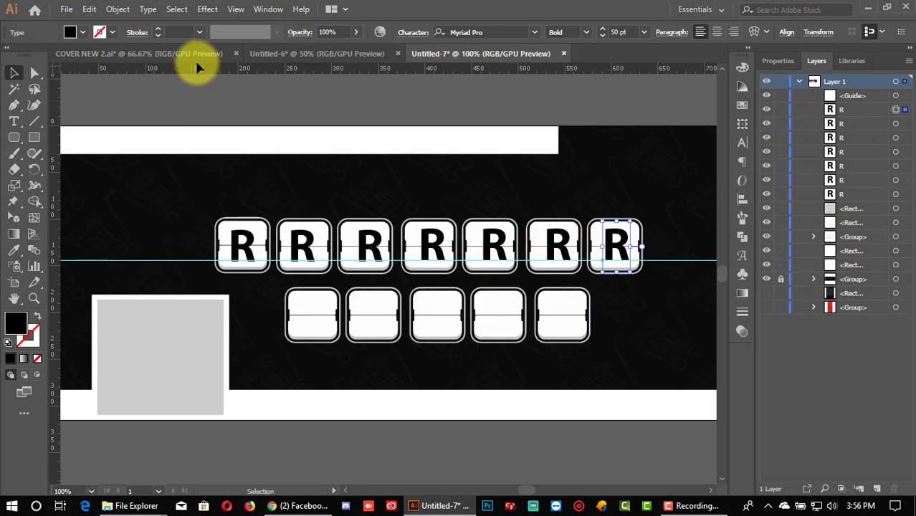
drag(249, 71, 272, 327)
Step: Add a horizontal guide across the bottom row and copy the R across the five lower tiles
drag(241, 241, 324, 319)
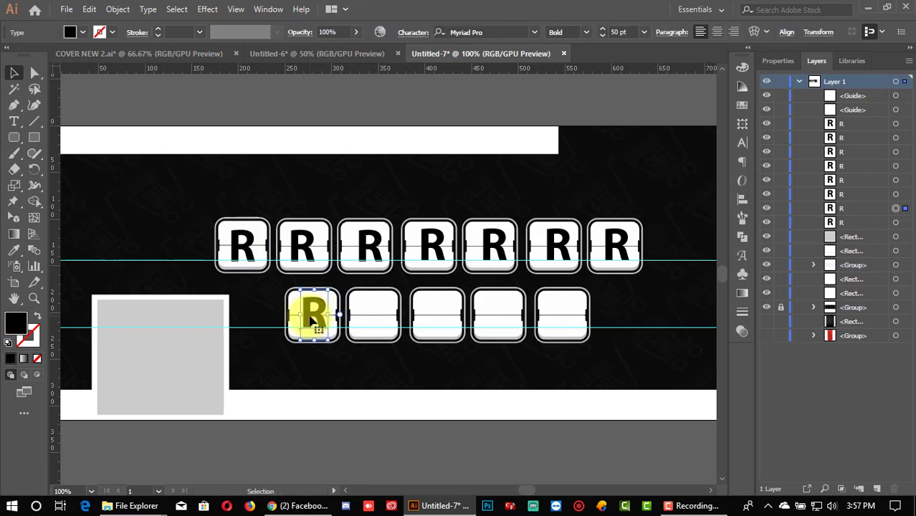
click(675, 328)
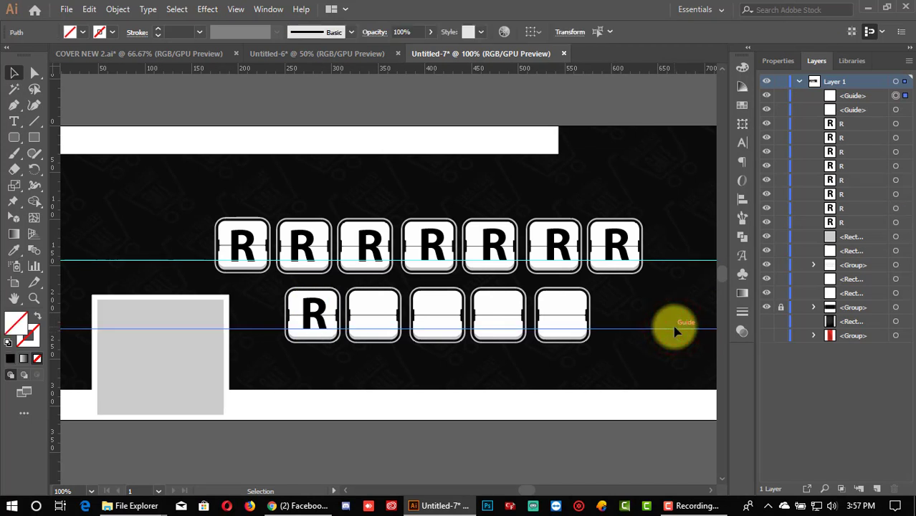
drag(326, 317, 566, 323)
click(548, 423)
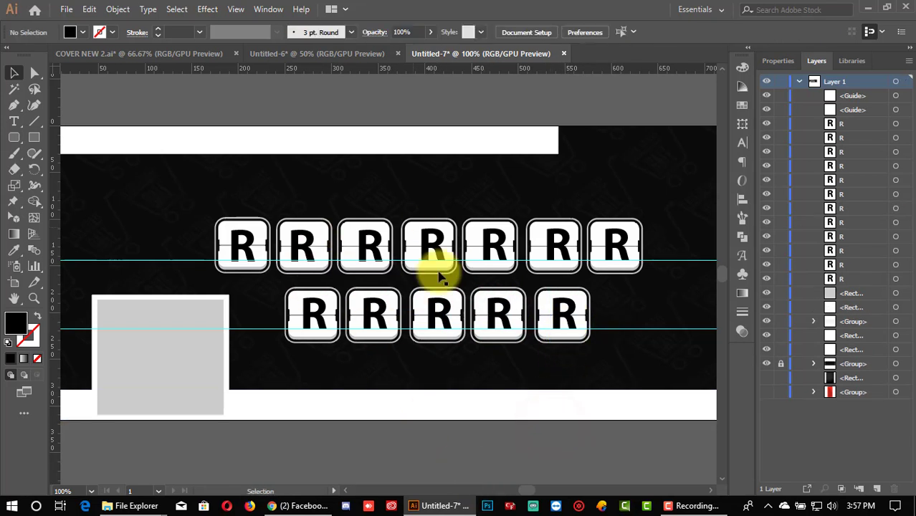
click(296, 246)
double_click(298, 246)
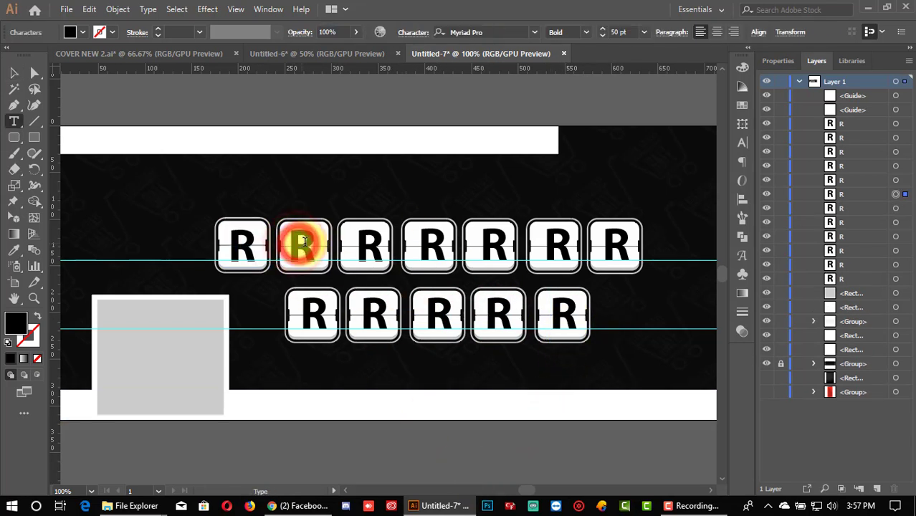
key(BackSpace)
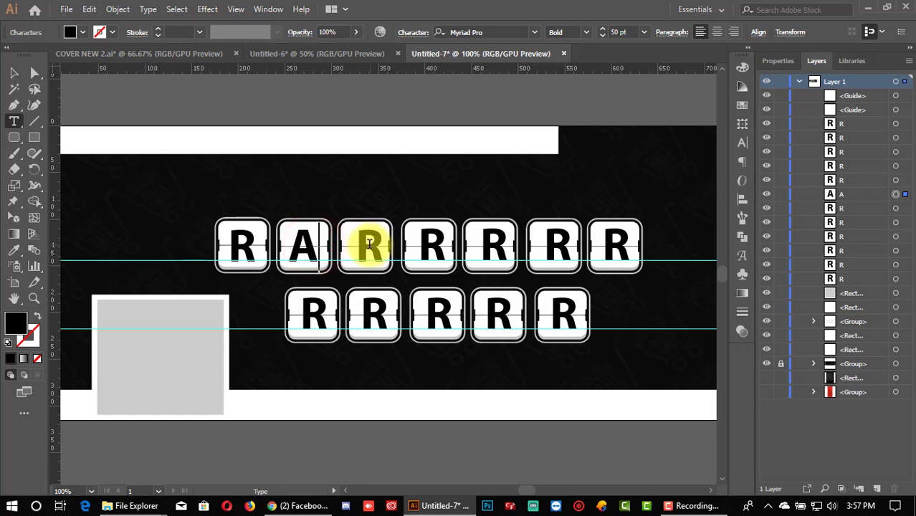
drag(378, 250, 364, 250)
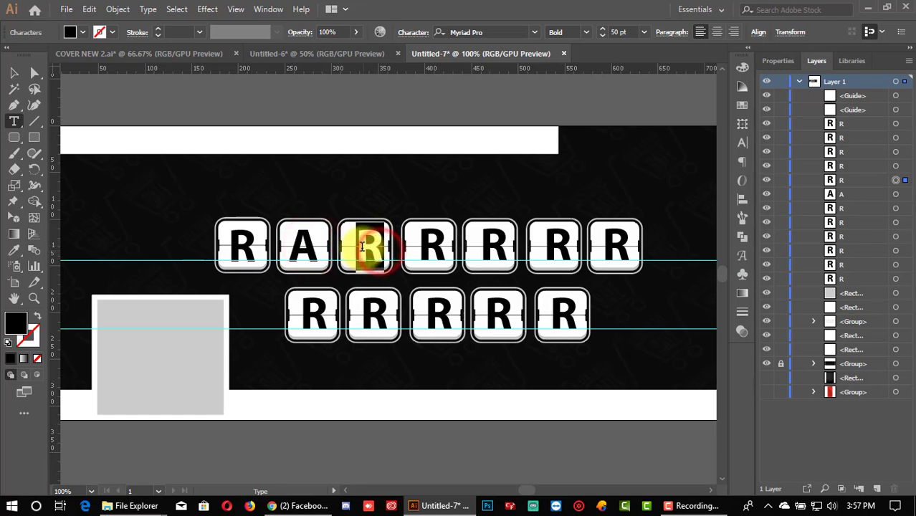
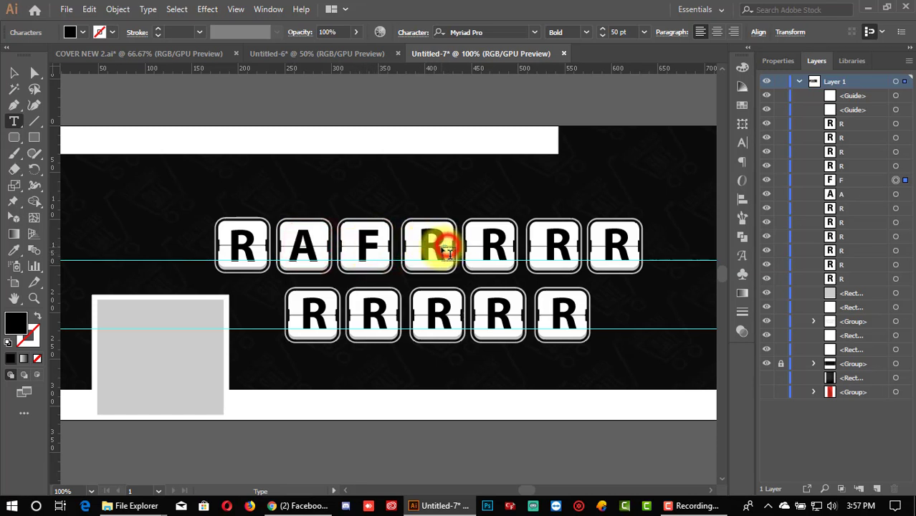
click(446, 250)
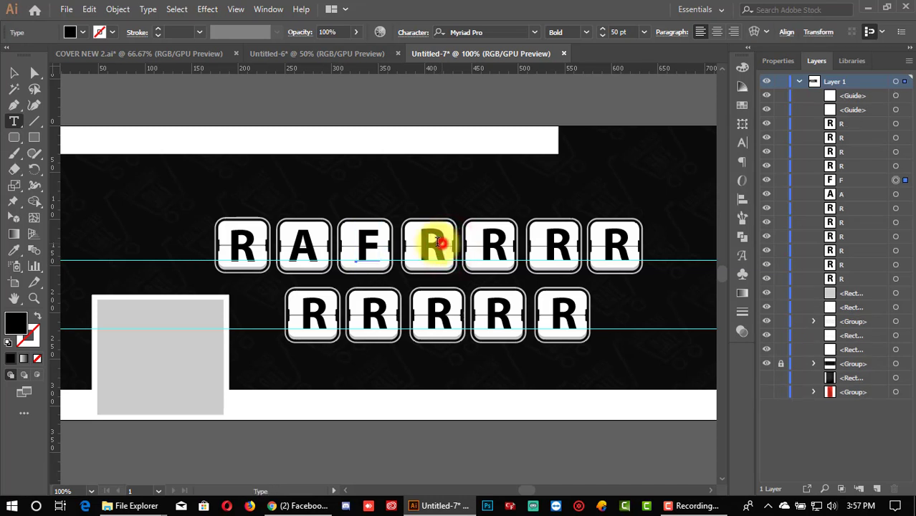
drag(439, 242, 425, 242)
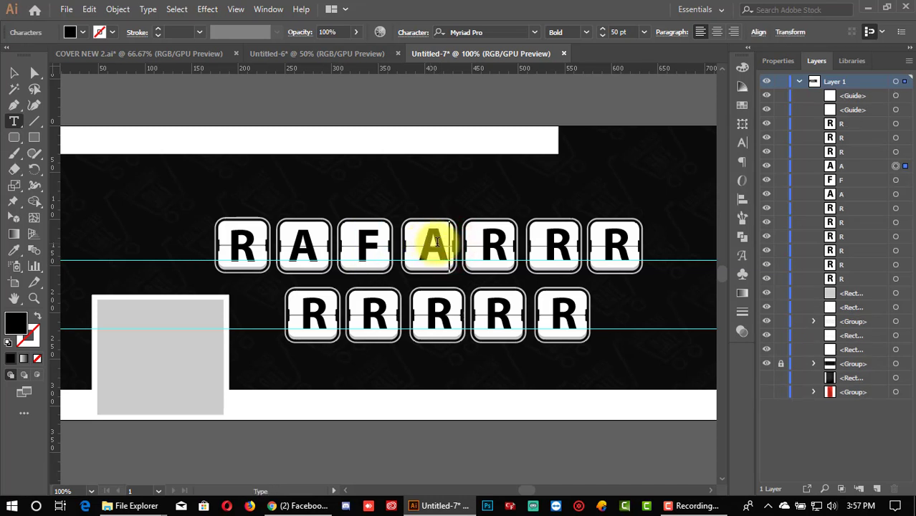
drag(504, 246, 489, 250)
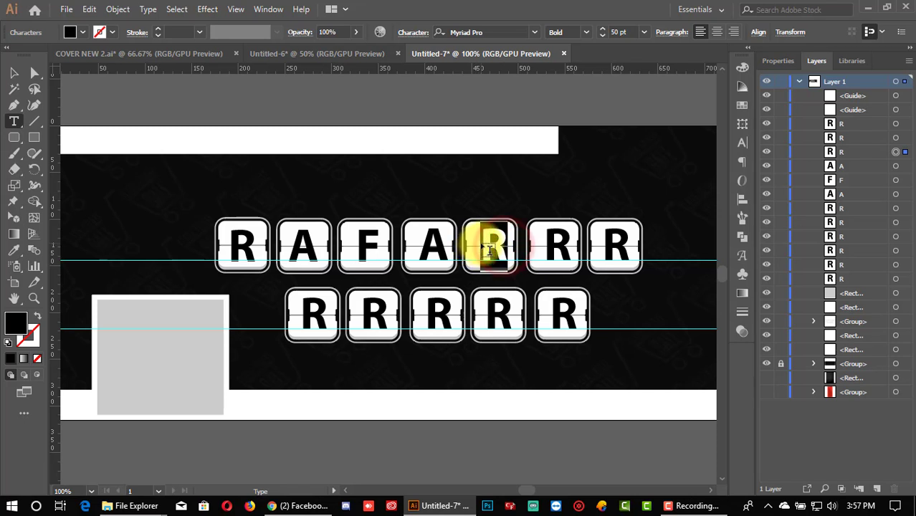
drag(566, 242, 545, 243)
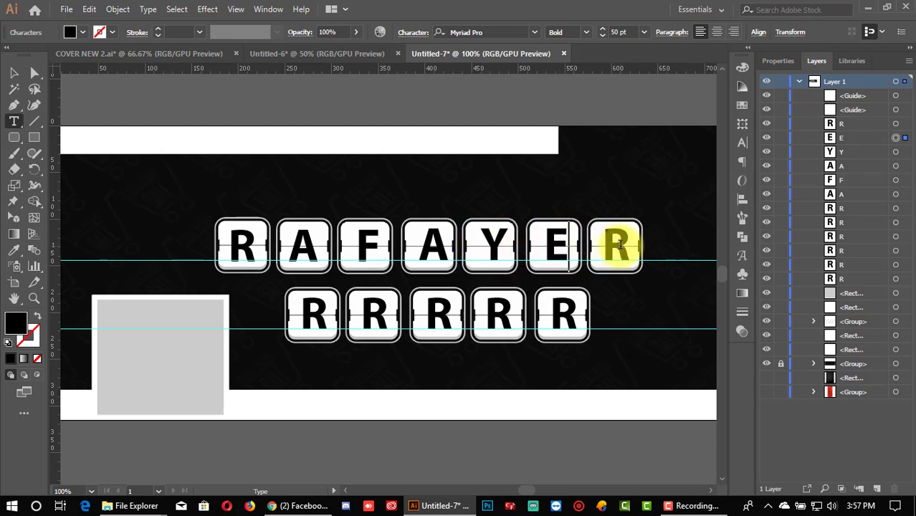
drag(618, 246, 607, 256)
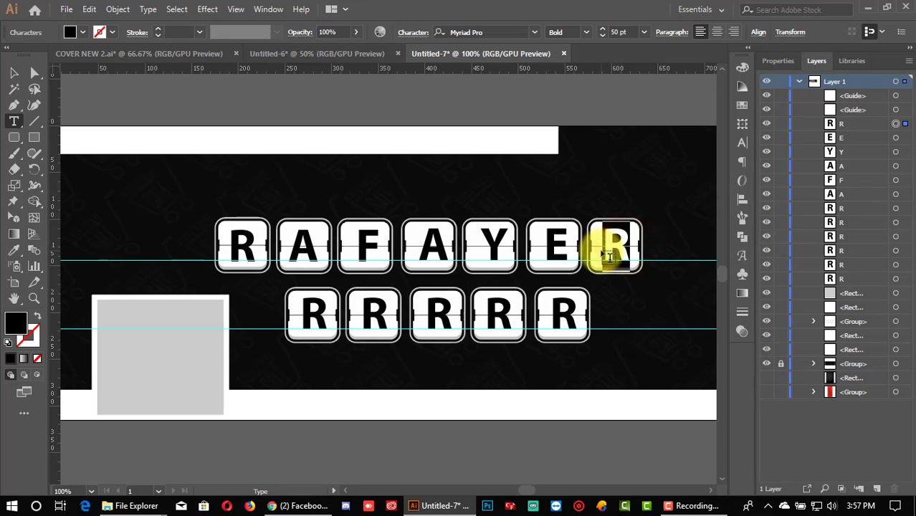
click(16, 72)
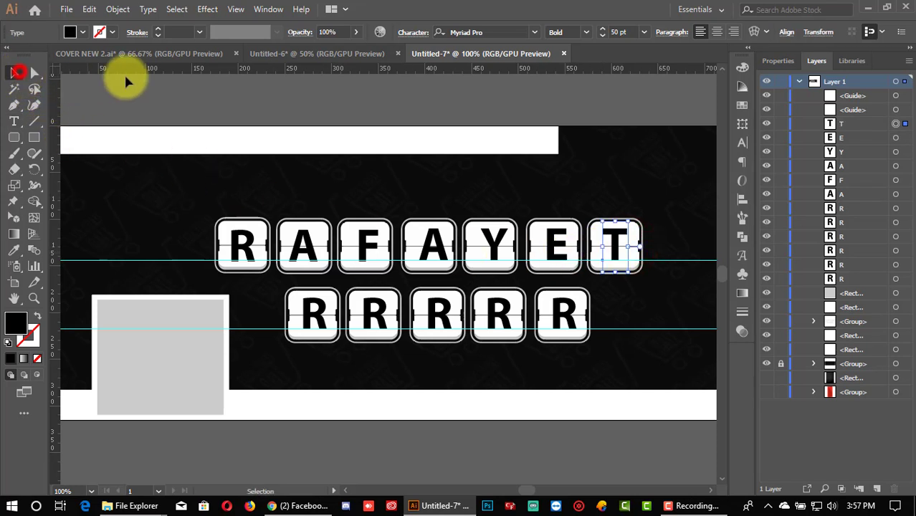
click(125, 79)
Step: Replace the five bottom-row R letters with H, A, S, A, N
click(307, 317)
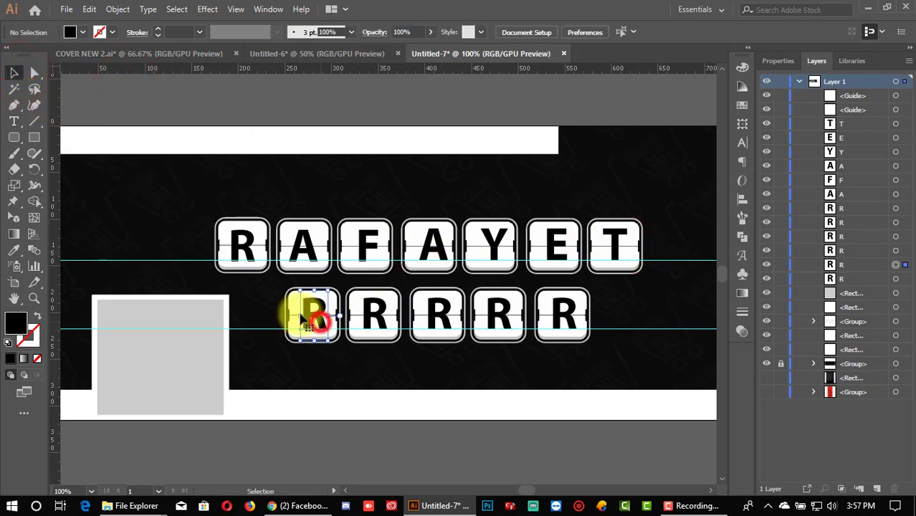
click(13, 121)
click(313, 312)
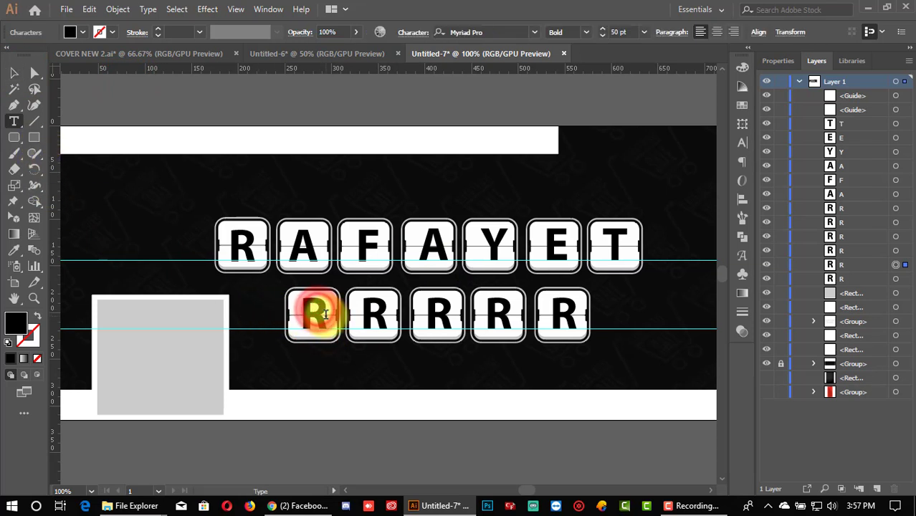
drag(324, 314, 304, 309)
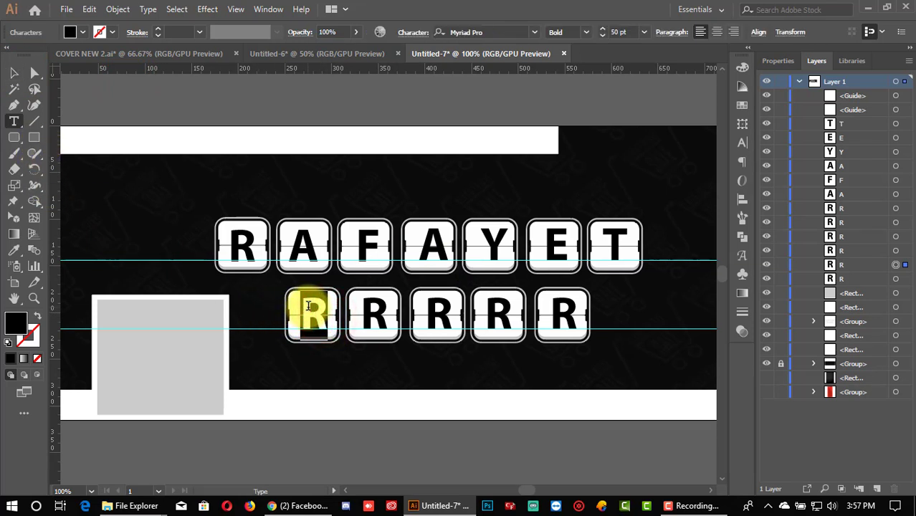
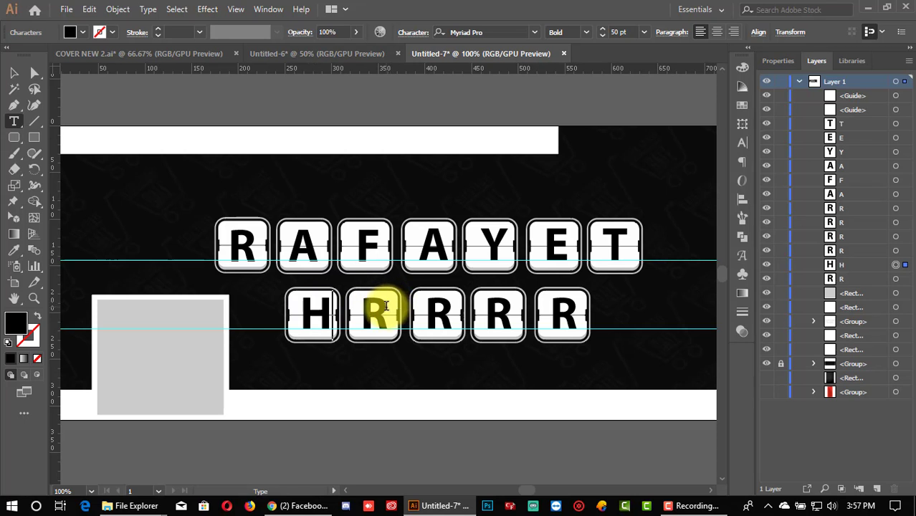
drag(386, 306, 360, 311)
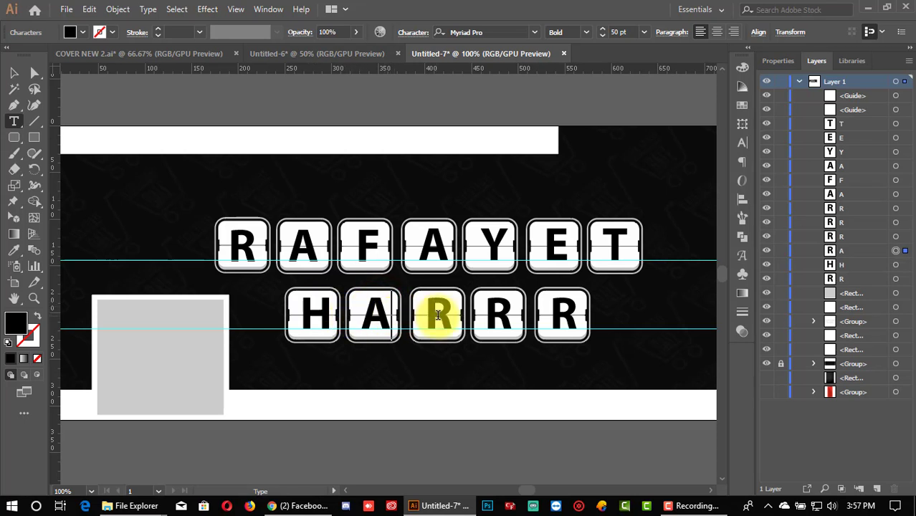
drag(437, 316, 428, 316)
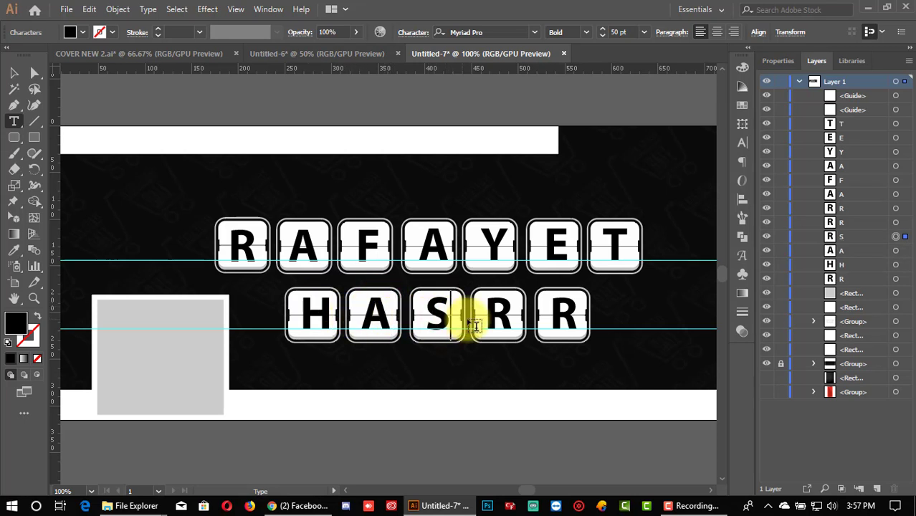
drag(507, 317, 487, 315)
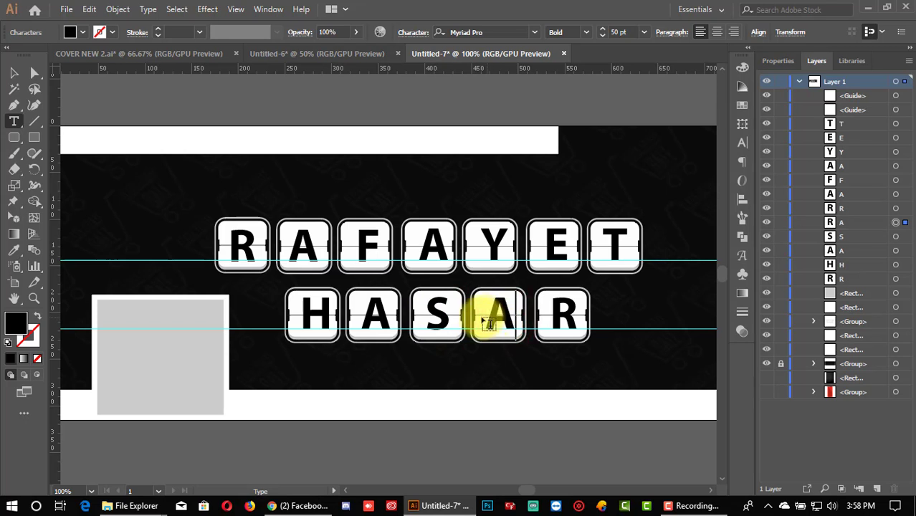
drag(572, 314, 548, 313)
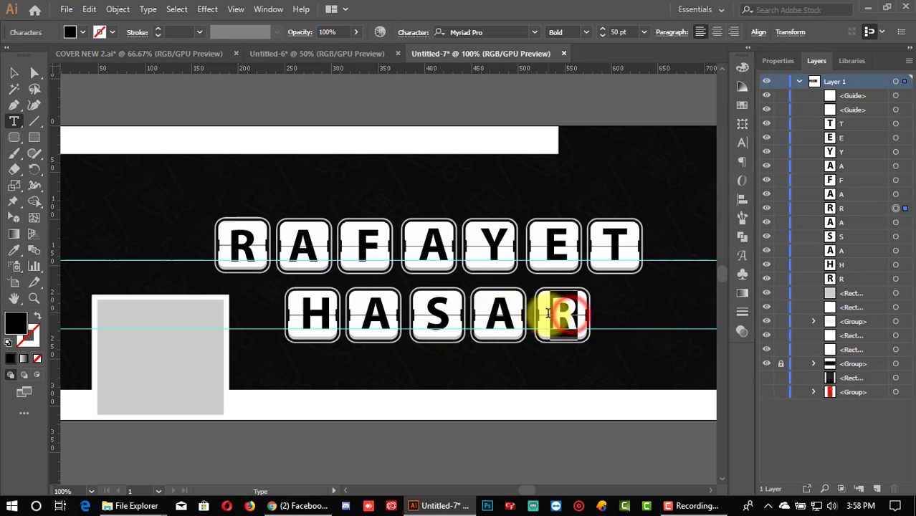
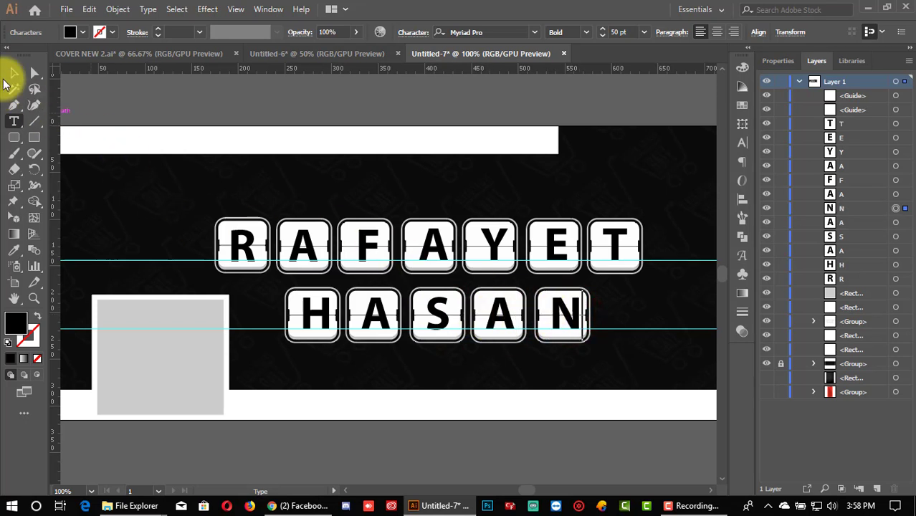
click(13, 71)
click(166, 95)
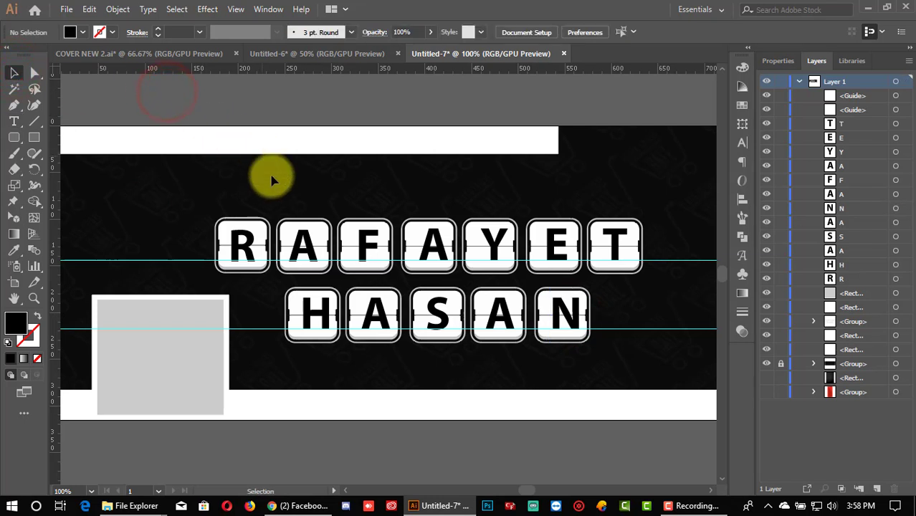
click(248, 255)
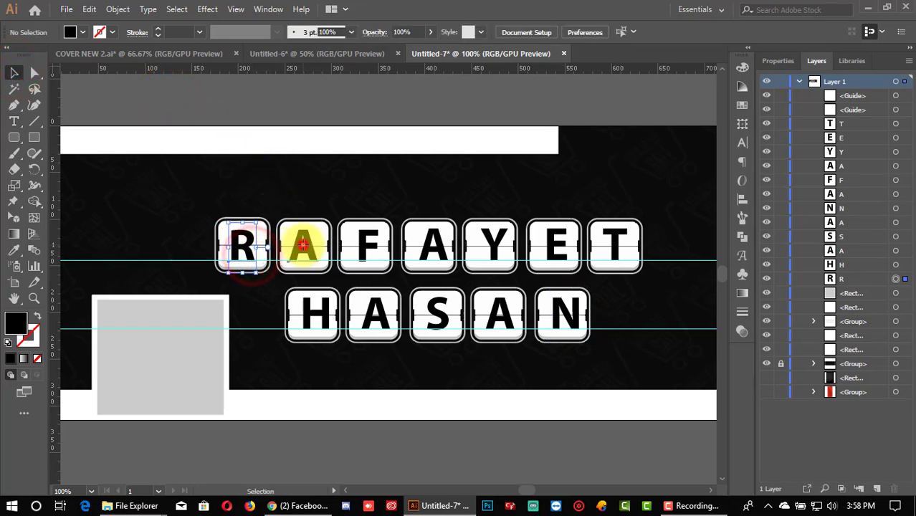
shift+click(302, 244)
shift+click(370, 246)
shift+click(429, 246)
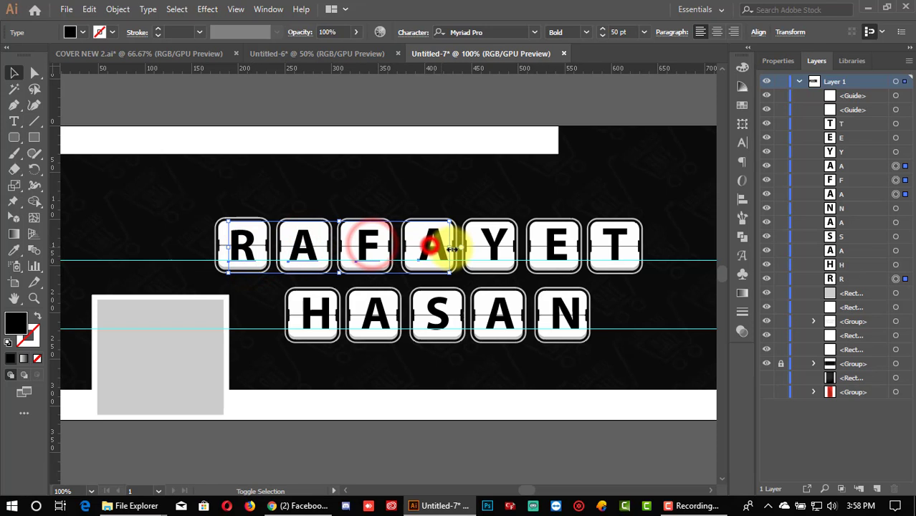
shift+click(491, 247)
shift+click(563, 243)
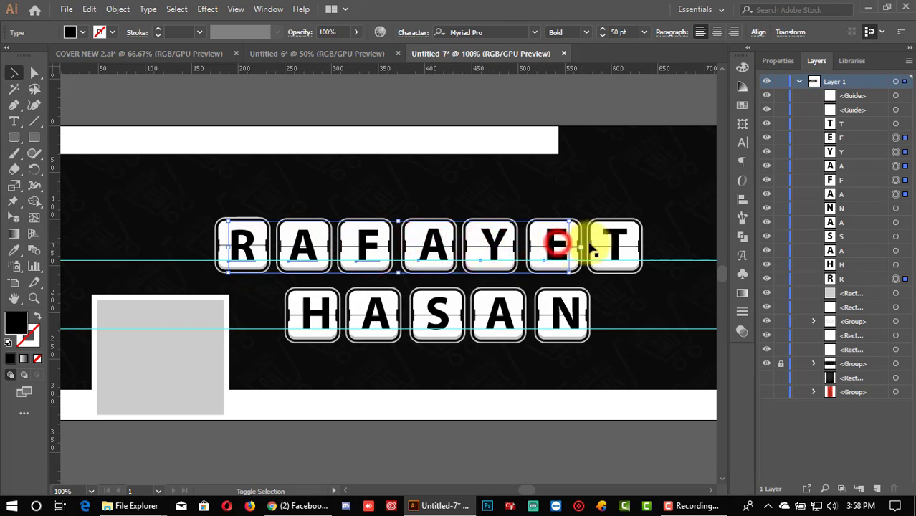
shift+click(614, 234)
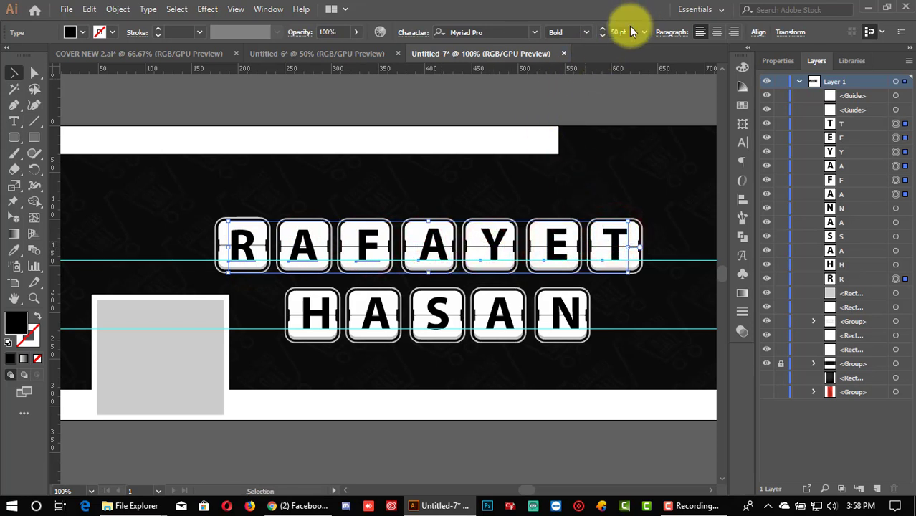
click(602, 33)
click(602, 34)
click(603, 34)
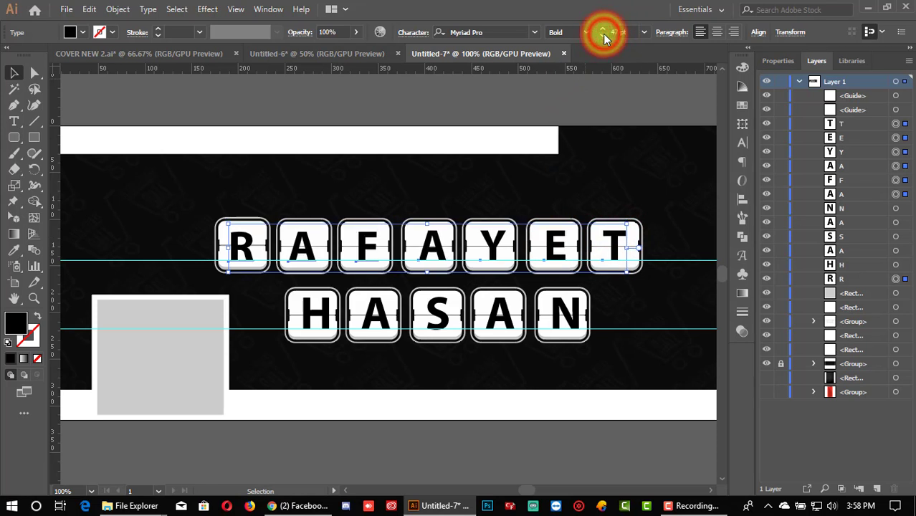
click(602, 34)
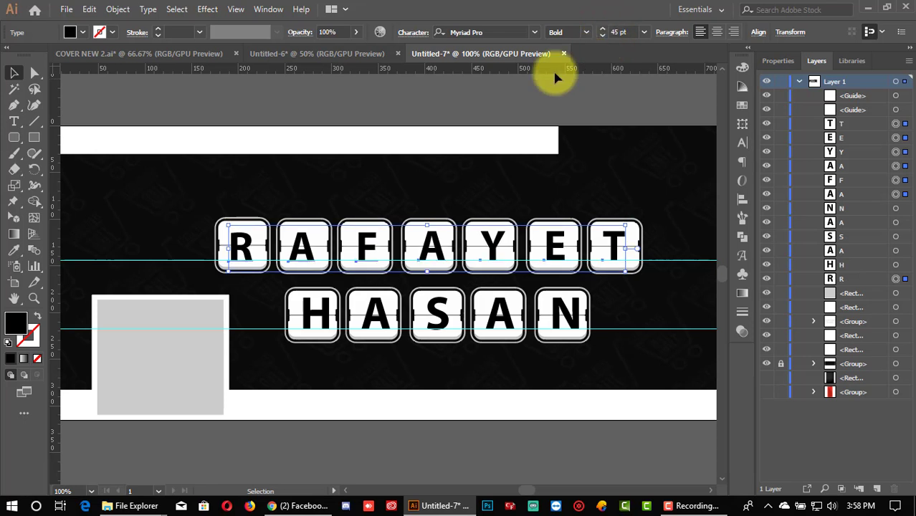
click(549, 100)
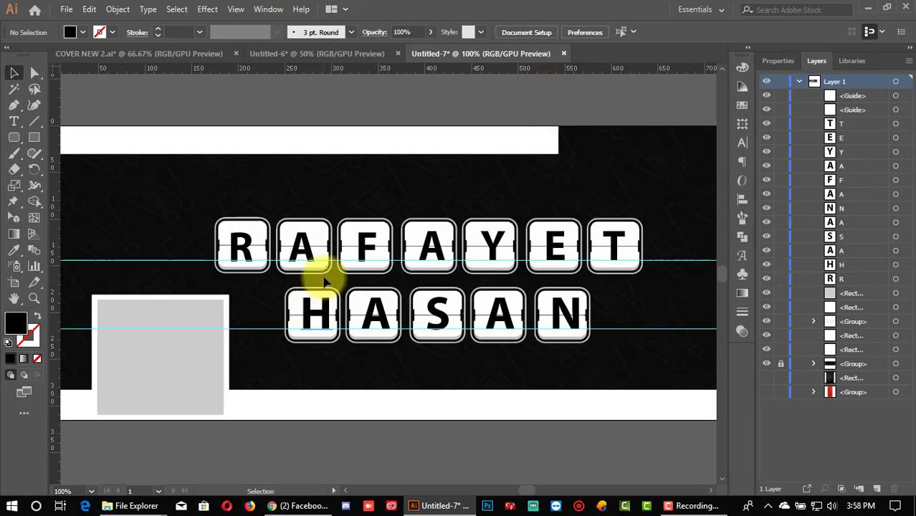
click(301, 248)
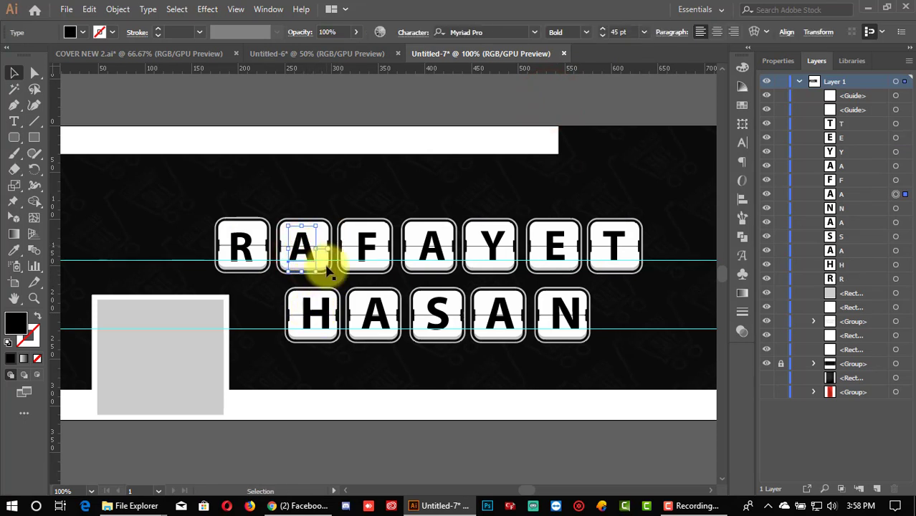
click(312, 312)
shift+click(373, 311)
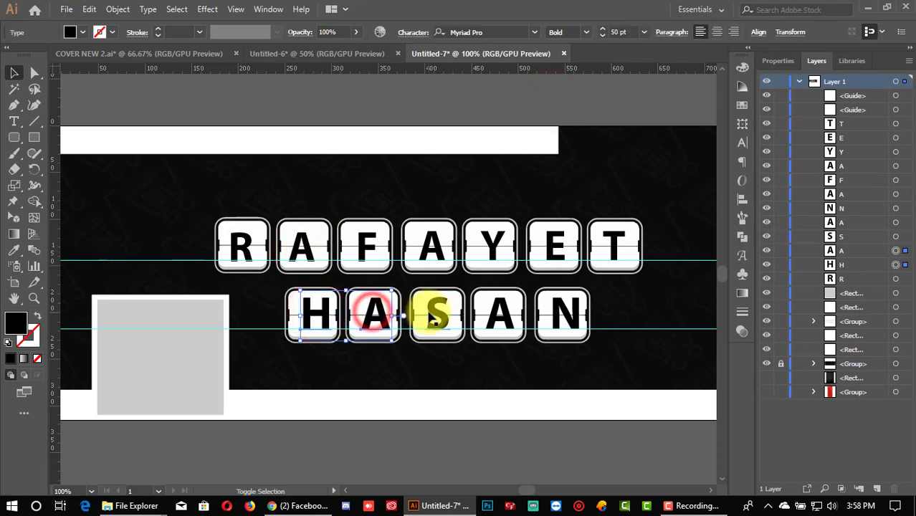
shift+click(434, 314)
shift+click(503, 314)
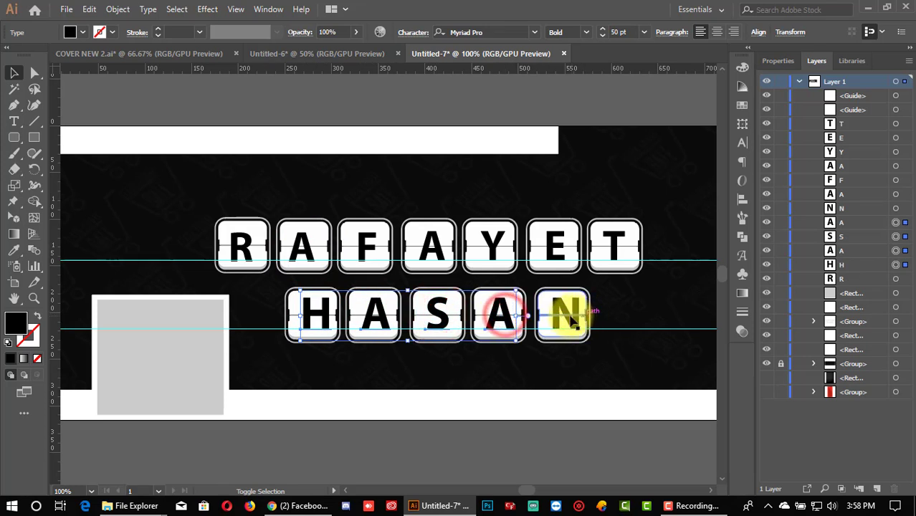
shift+click(563, 314)
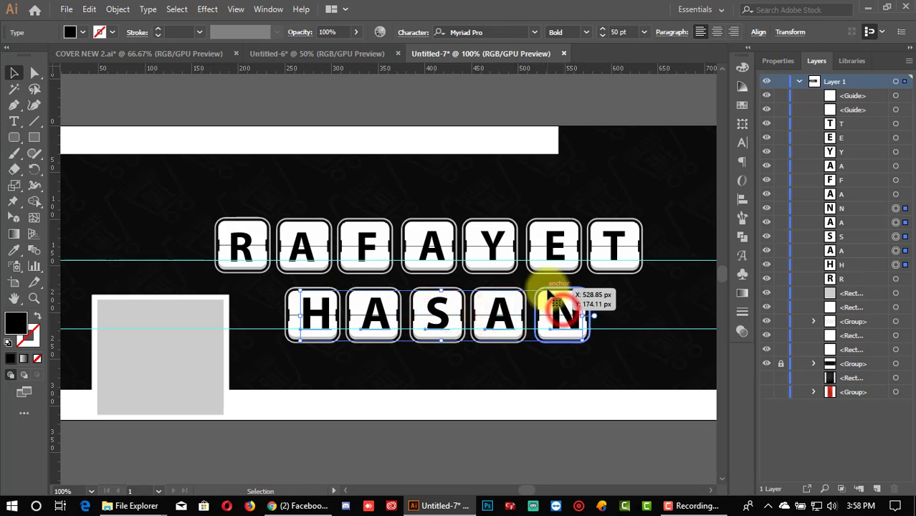
click(601, 37)
click(600, 37)
click(601, 37)
click(601, 37)
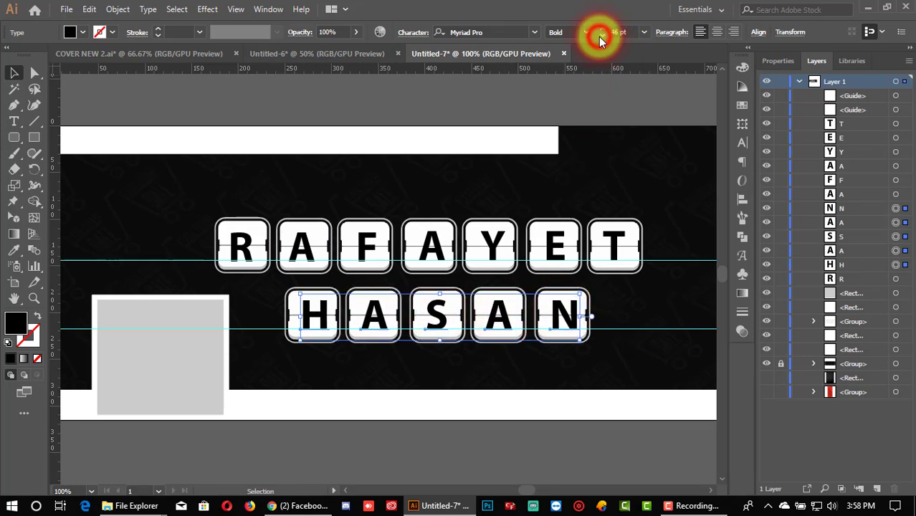
click(600, 37)
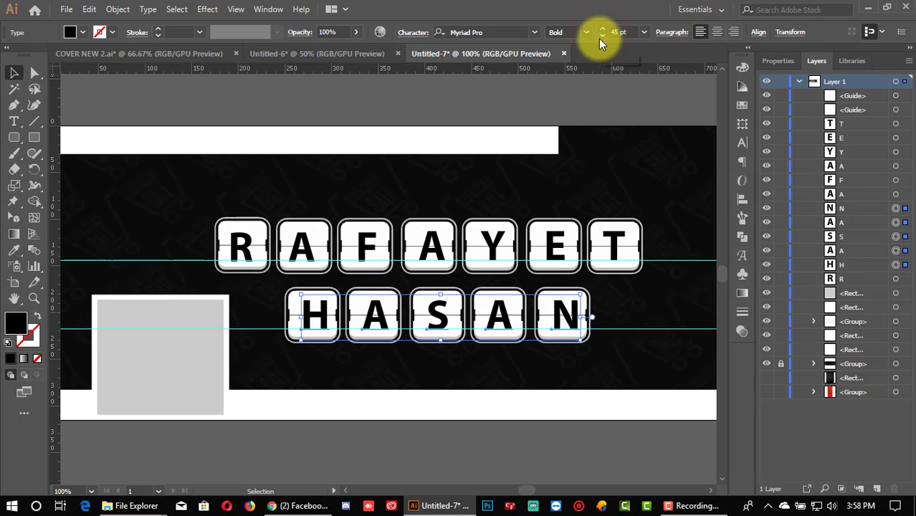
click(581, 101)
scroll(583, 106, down, 1)
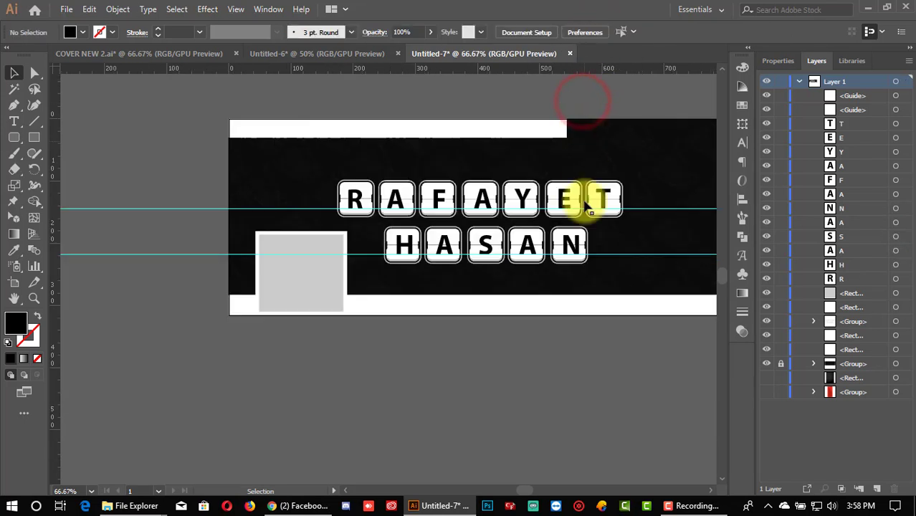
Step: Zoom out to 66.67% and delete both horizontal guides crossing the cover
click(710, 491)
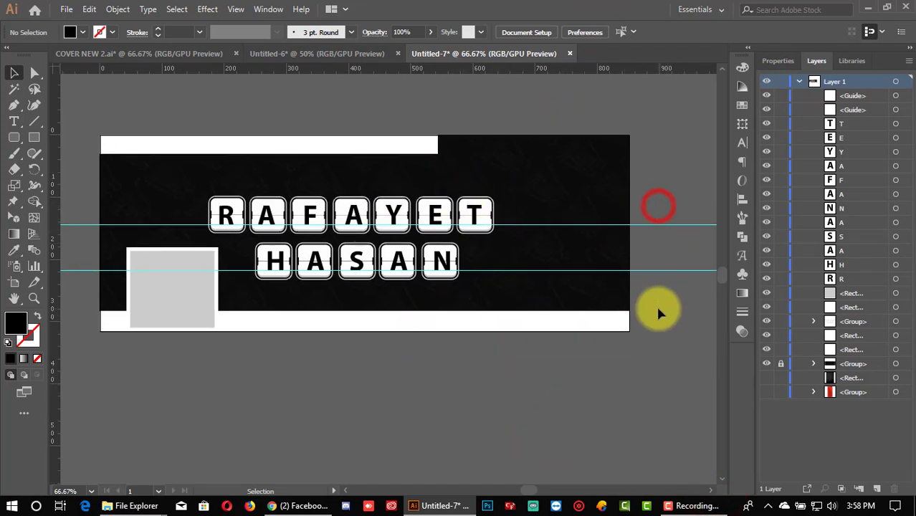
drag(672, 271, 666, 278)
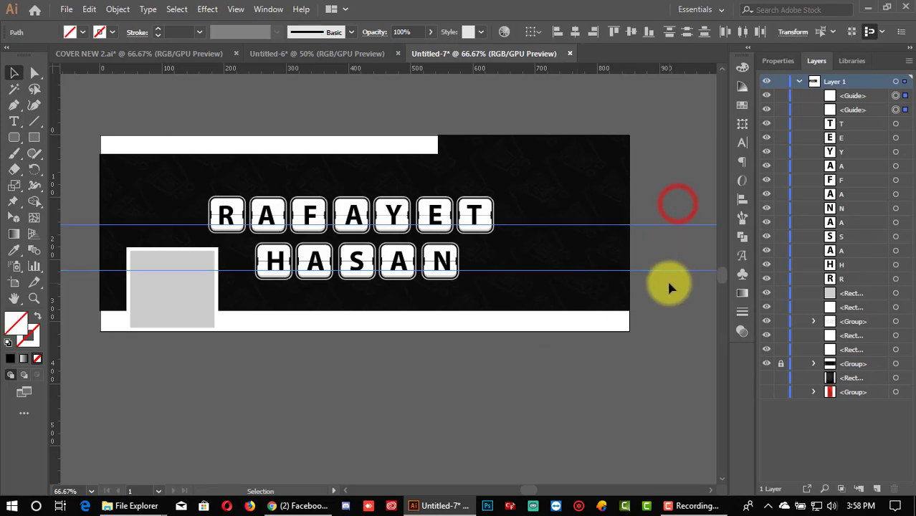
key(Delete)
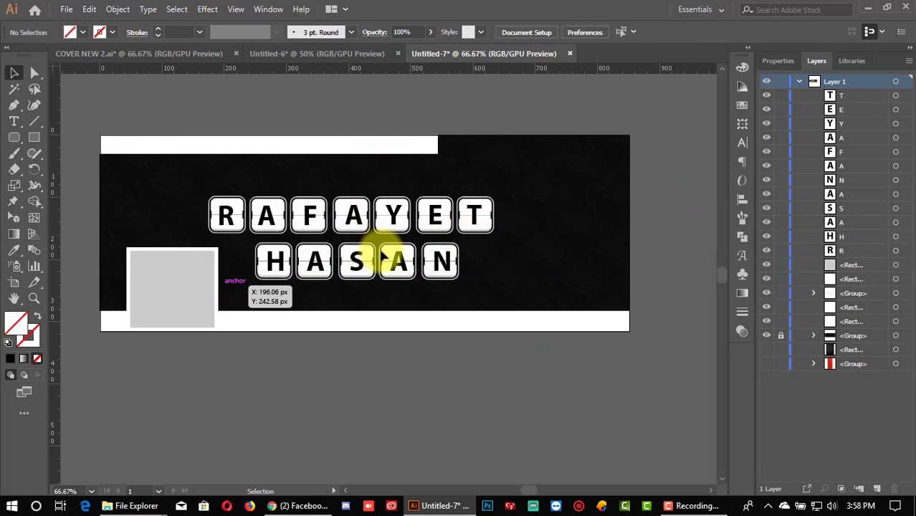
scroll(362, 403, up, 1)
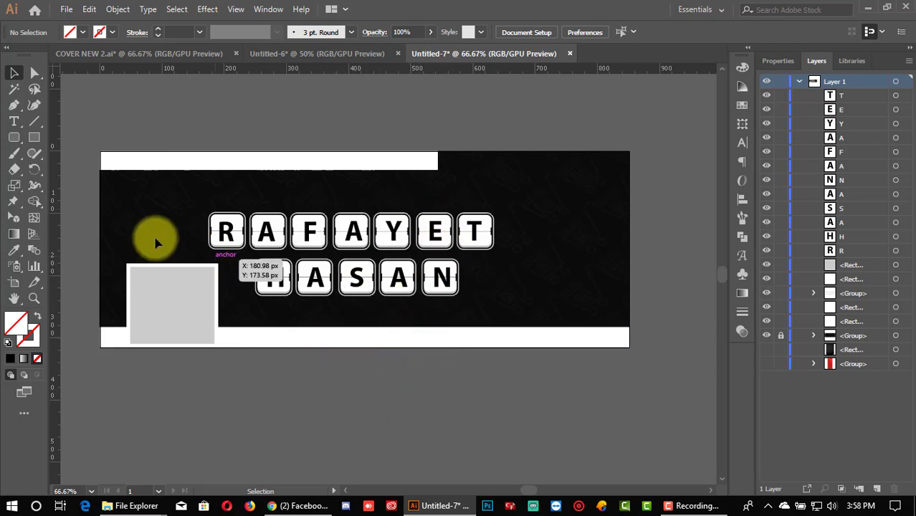
click(22, 122)
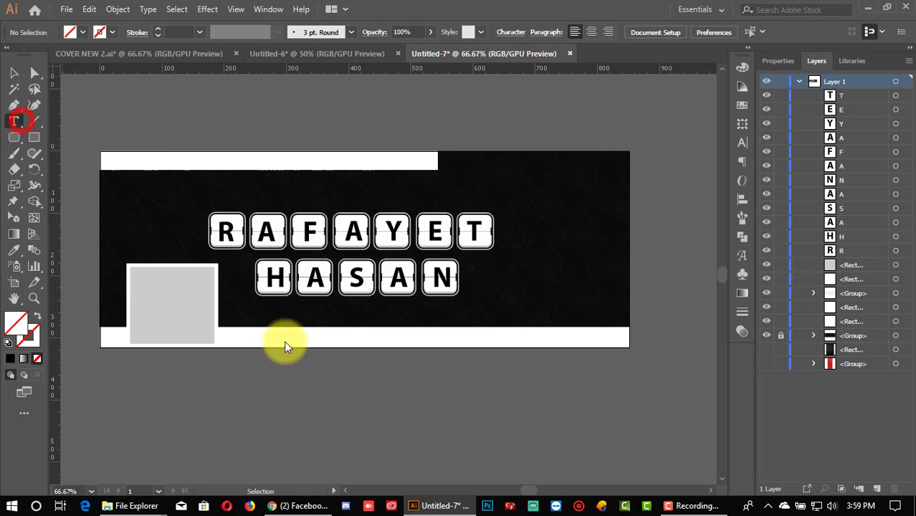
Step: Create a new text object reading GRAPHICS DESIGNER below the artboard
click(294, 379)
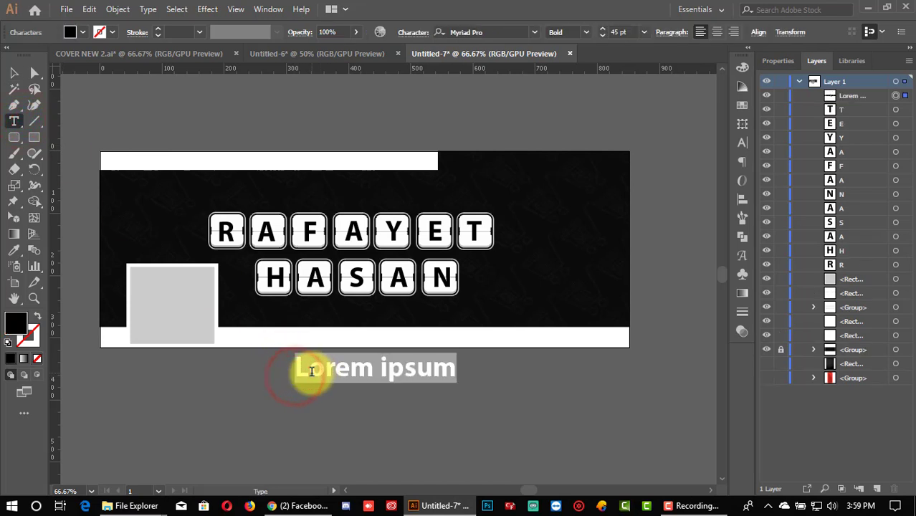
key(BackSpace)
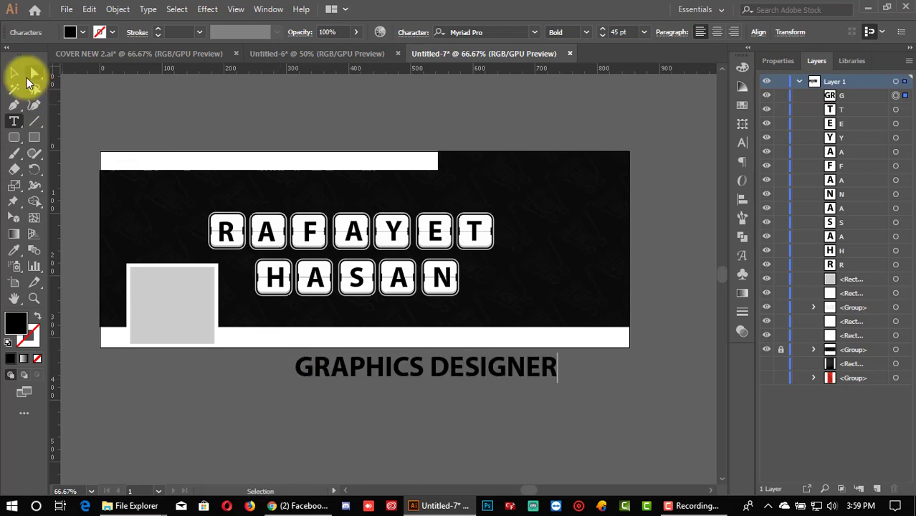
click(14, 73)
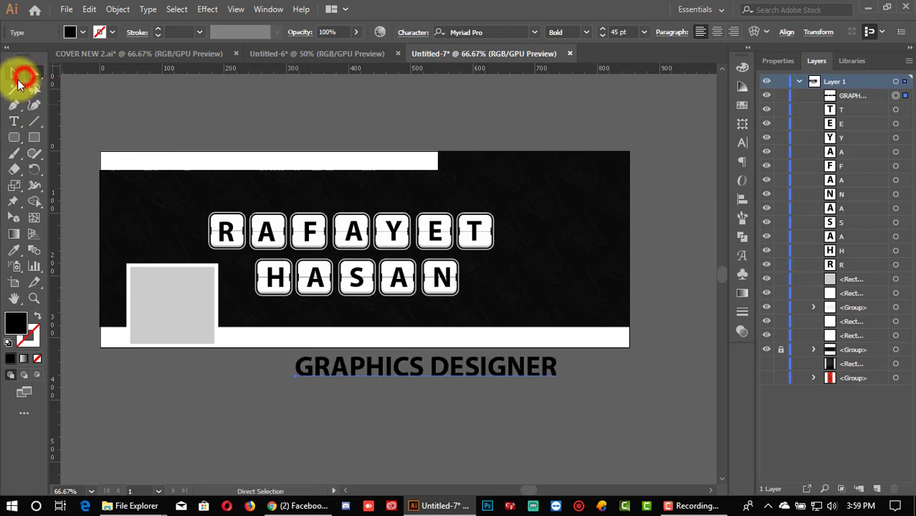
Step: Set the GRAPHICS DESIGNER text to 23 pt in the 28 Days Later font
click(643, 33)
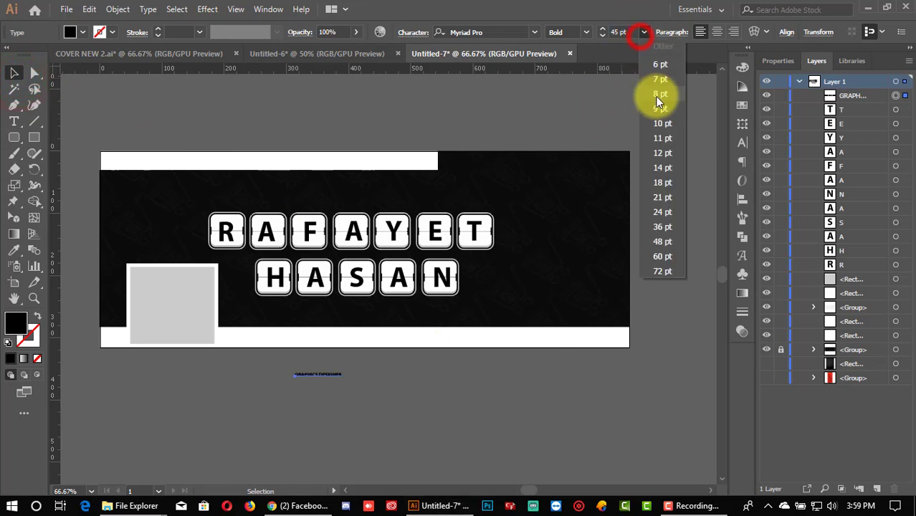
click(669, 225)
click(601, 37)
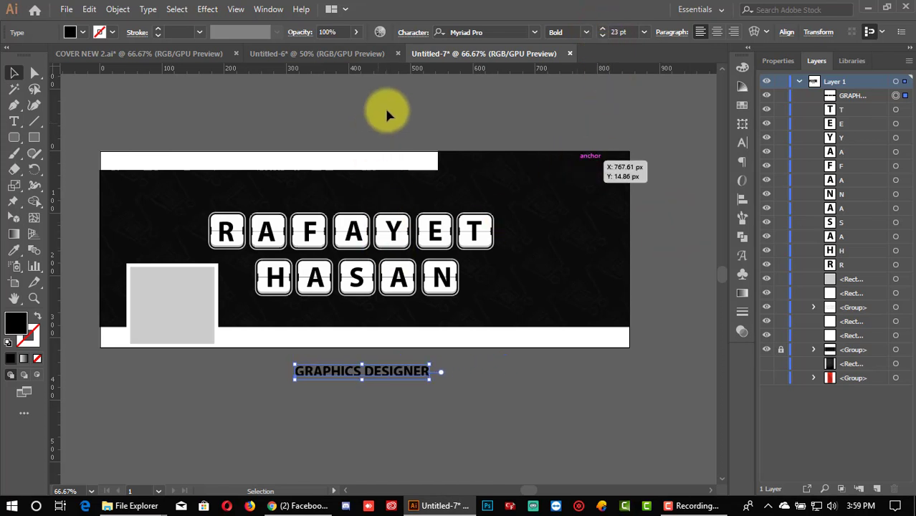
click(490, 32)
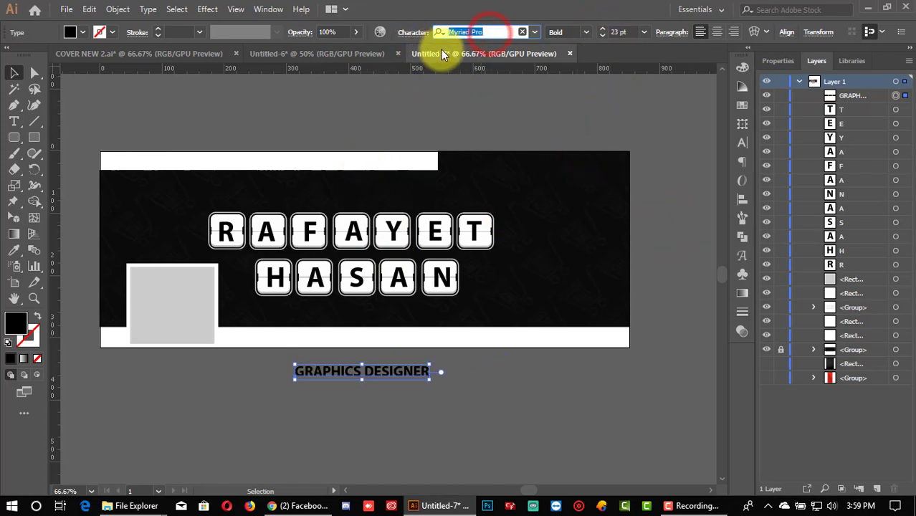
text(28)
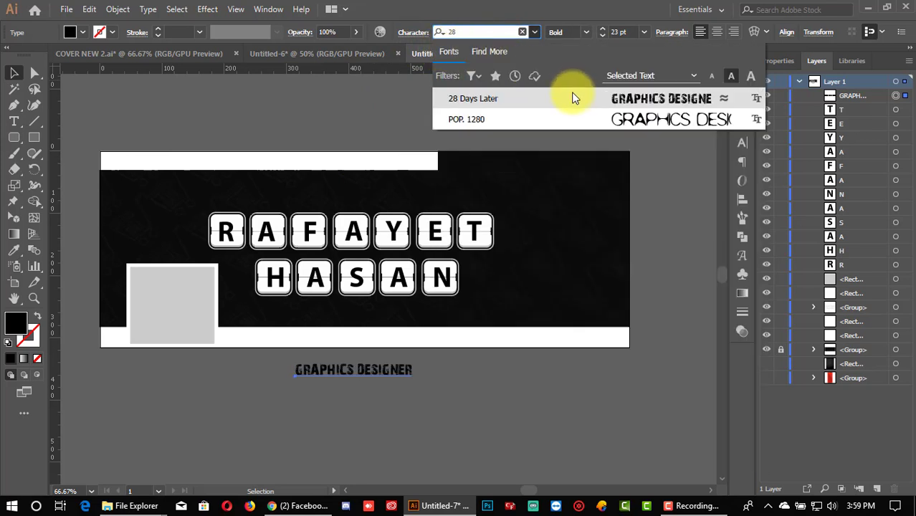
click(573, 96)
Step: Move GRAPHICS DESIGNER up onto the white bottom bar and nudge it right
drag(394, 369, 395, 337)
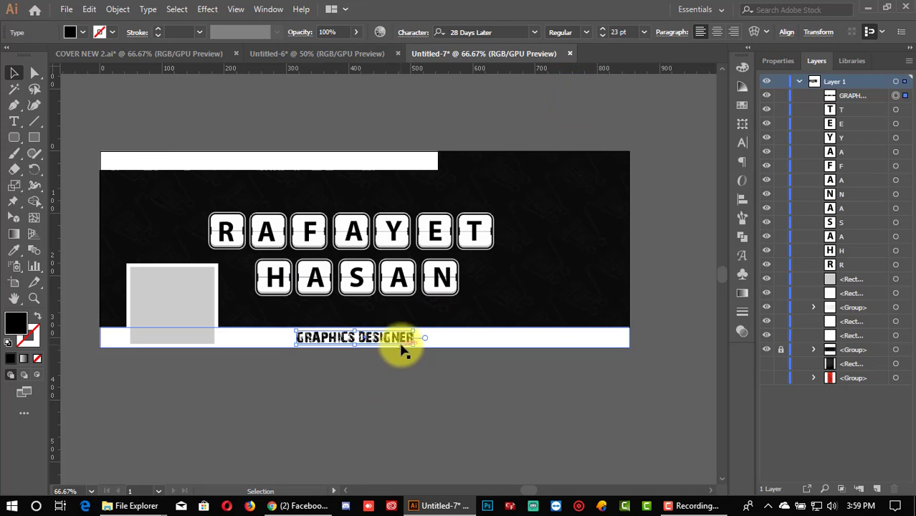
key(Right)
key(Right)
key(Right)
key(Right)
key(Right)
key(Right)
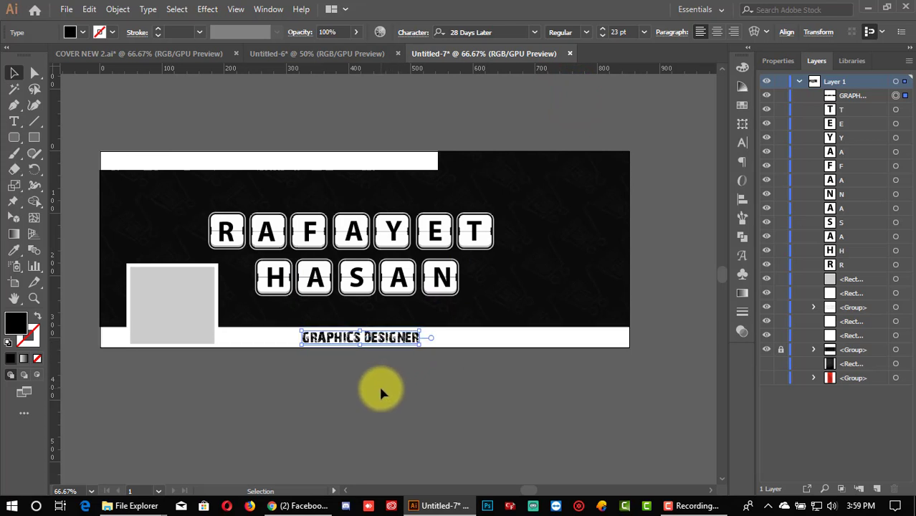
click(378, 384)
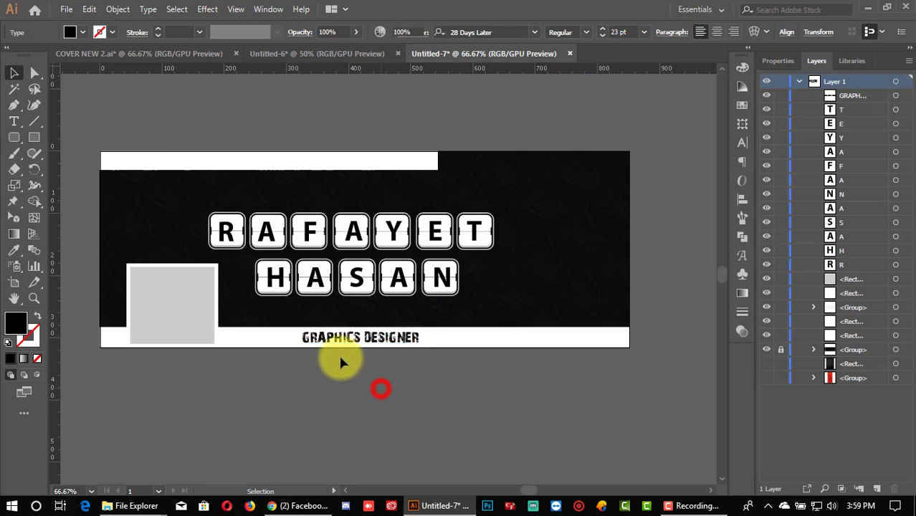
click(433, 393)
click(407, 338)
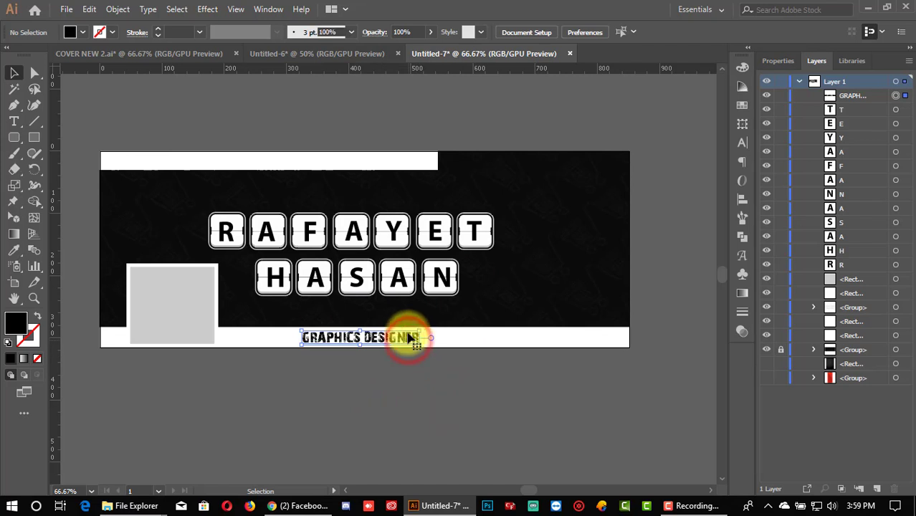
Step: Draw a white-filled square and position it at the right of the dark banner
click(33, 137)
key(ctrl+plus)
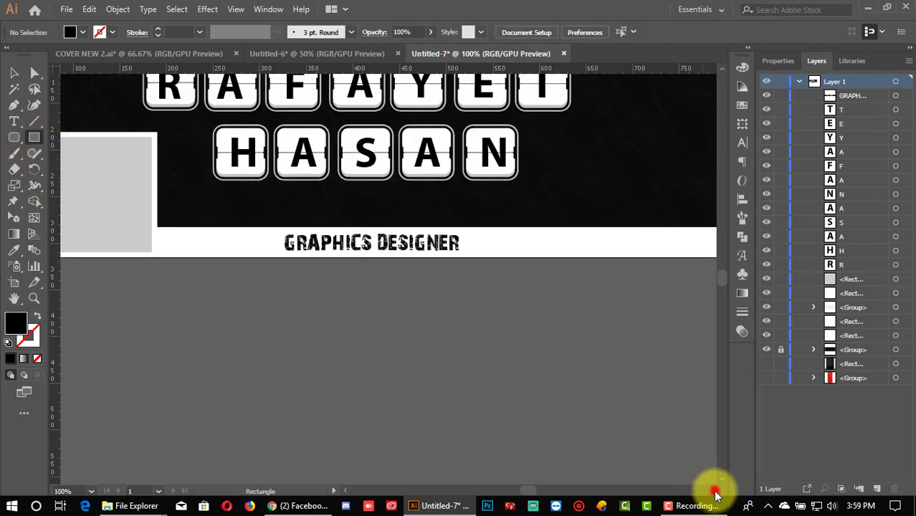
scroll(711, 487, right, 5)
scroll(573, 355, up, 3)
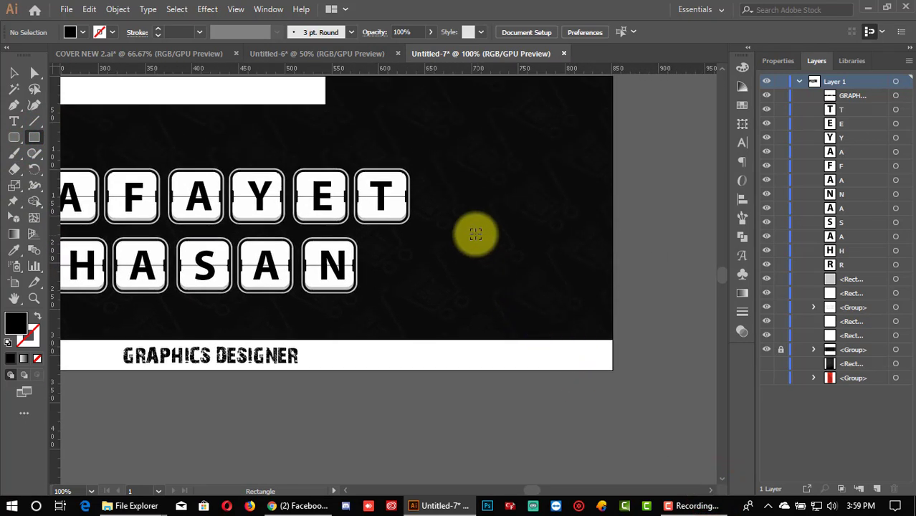
drag(465, 215, 499, 273)
click(13, 73)
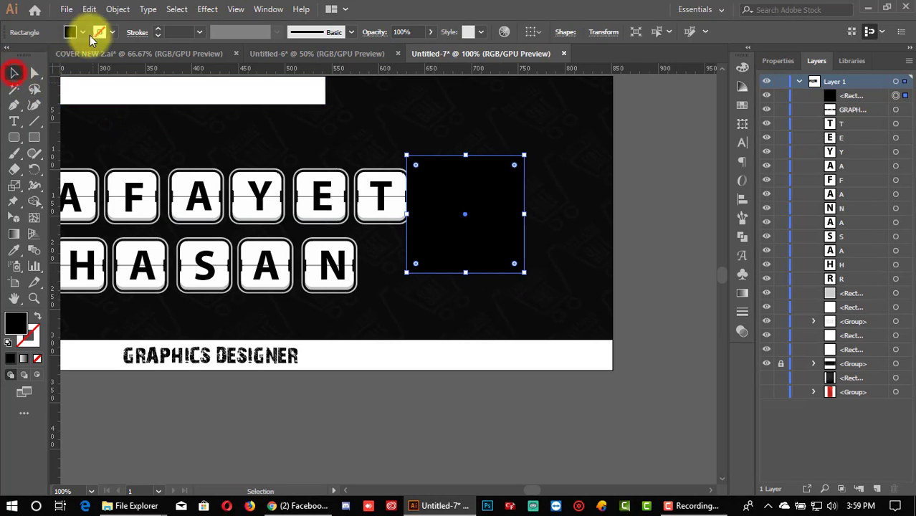
click(83, 33)
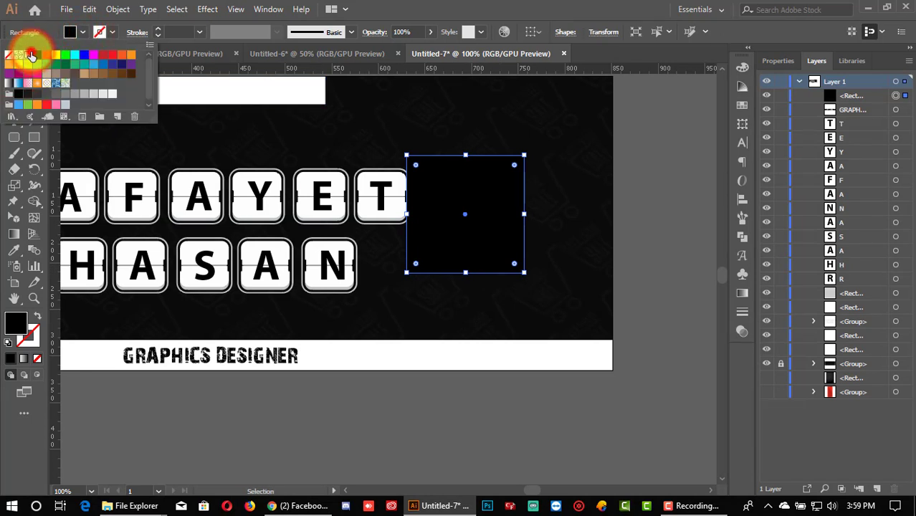
click(28, 55)
click(472, 238)
drag(465, 252, 501, 276)
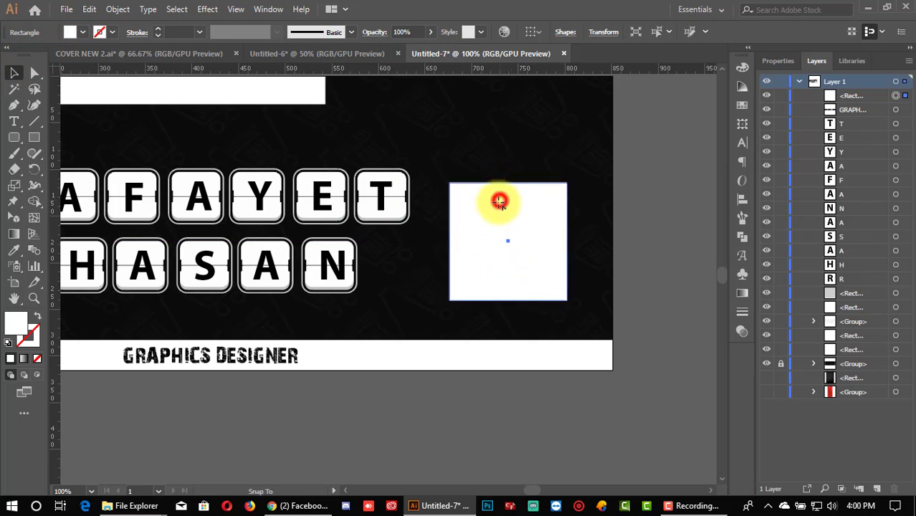
drag(493, 206, 501, 180)
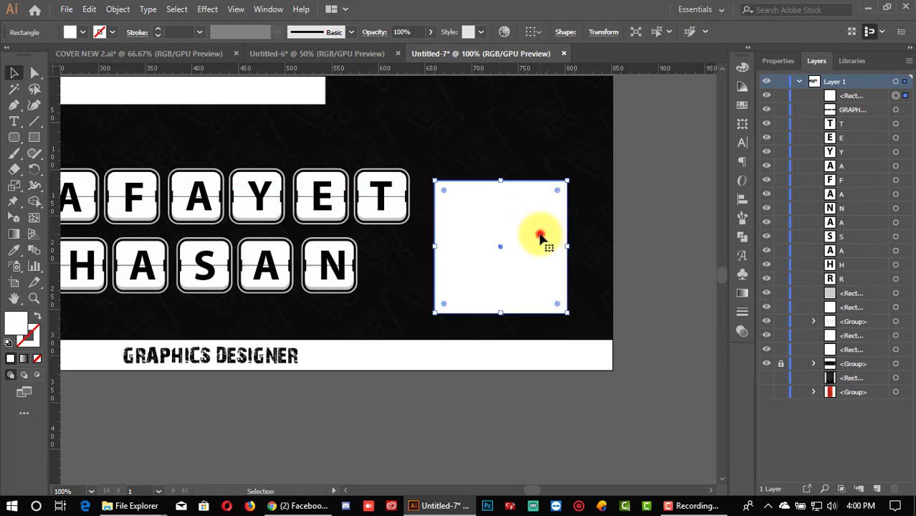
drag(540, 239, 549, 242)
click(641, 240)
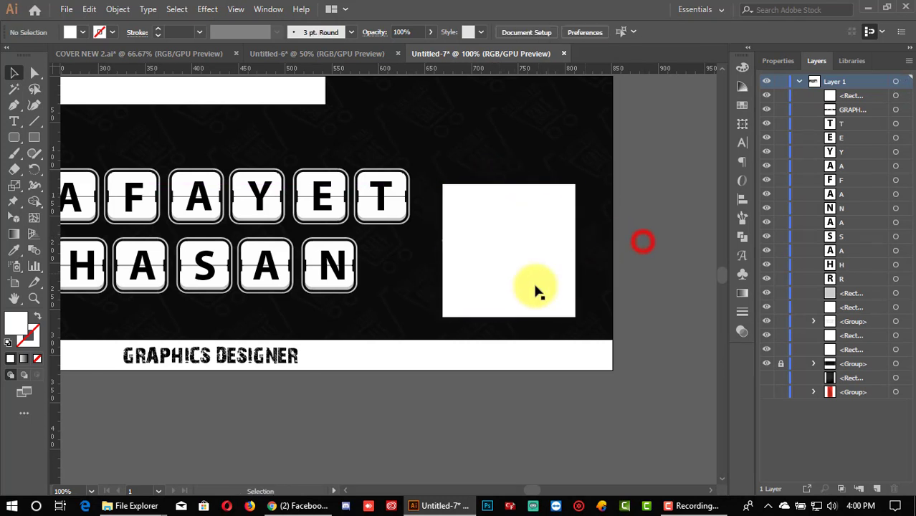
Step: Copy the white square, paste it in front, and shrink the copy inside it
click(505, 287)
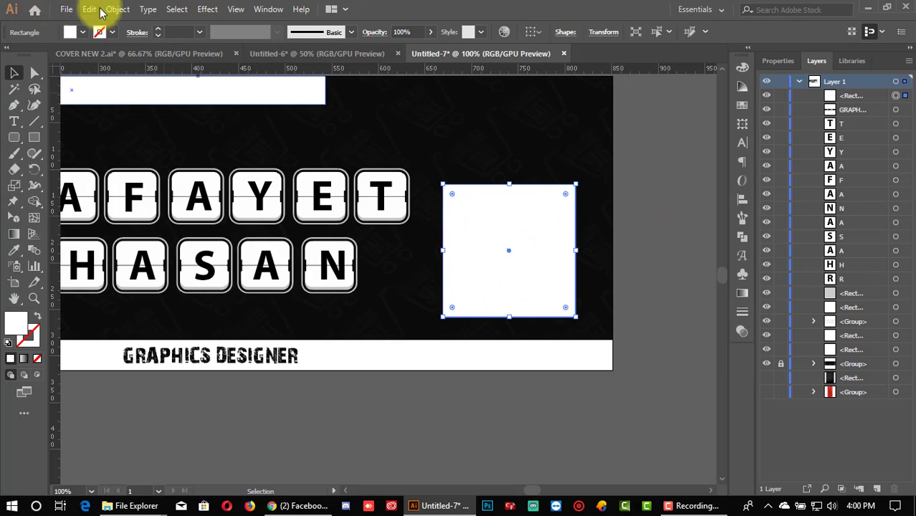
click(89, 8)
click(116, 70)
click(89, 9)
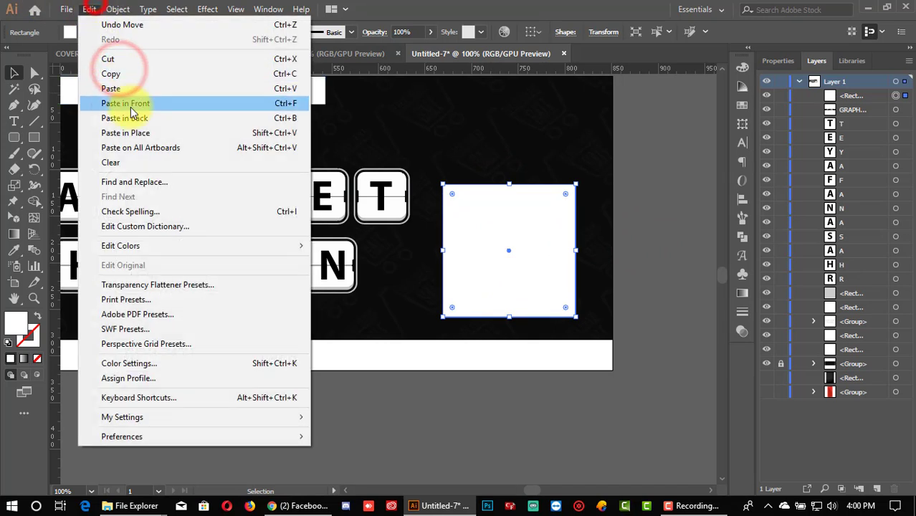
click(129, 104)
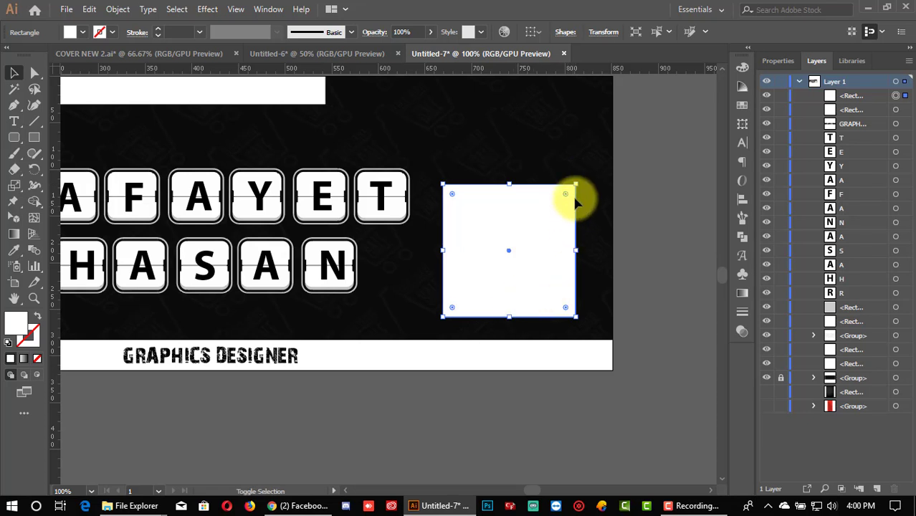
drag(574, 186, 569, 190)
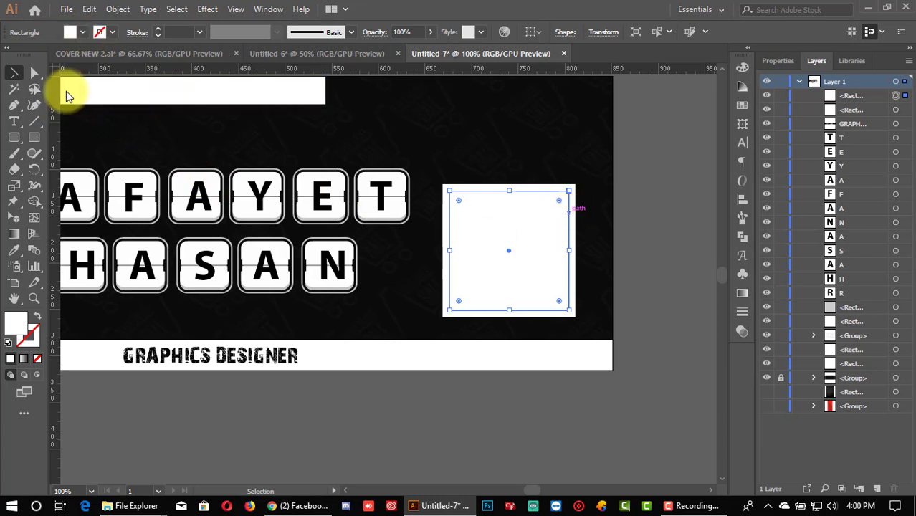
Step: Fill the inner square black, then apply a white-to-black gradient
click(82, 32)
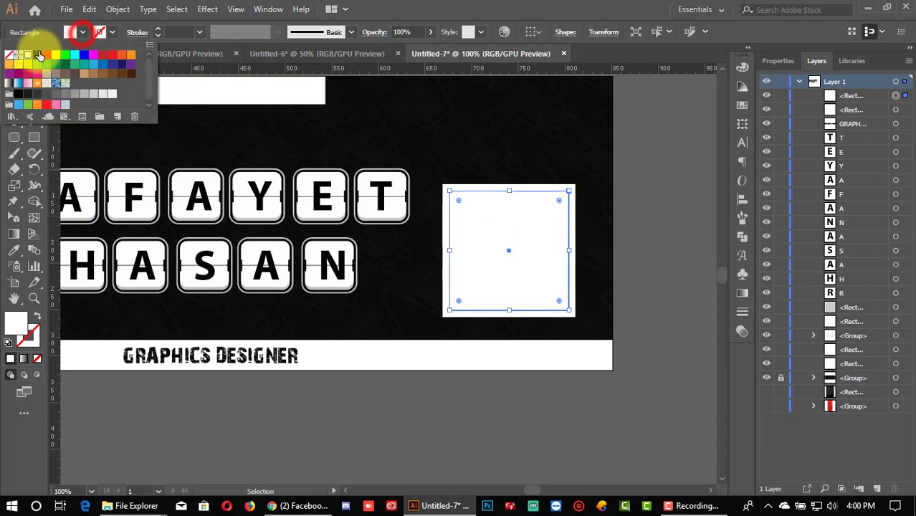
click(37, 55)
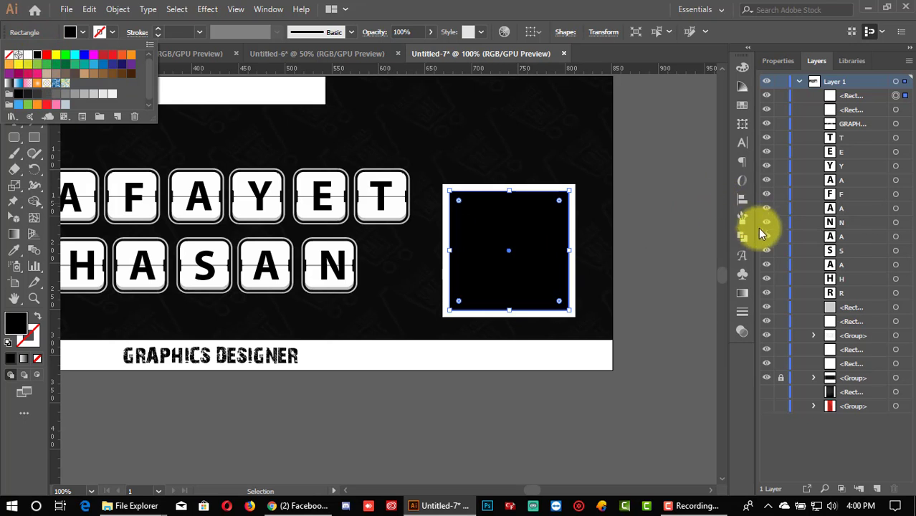
click(741, 290)
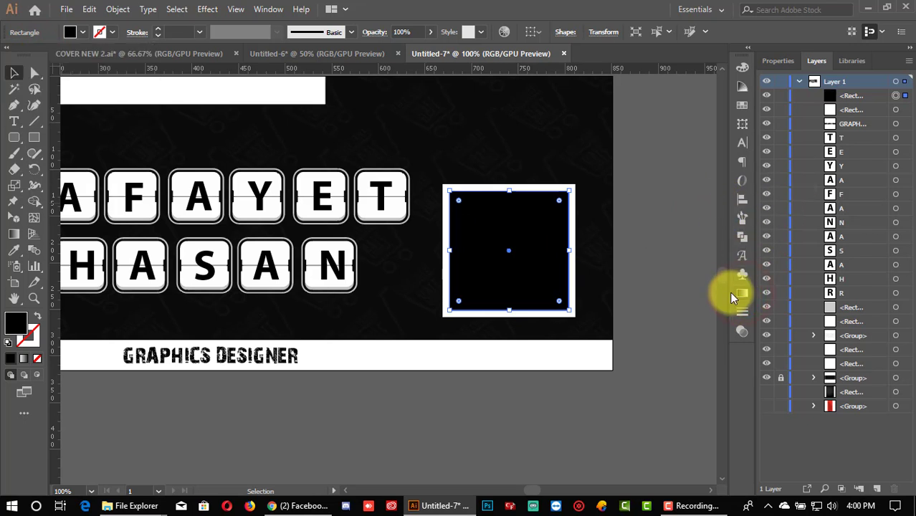
click(743, 301)
click(592, 159)
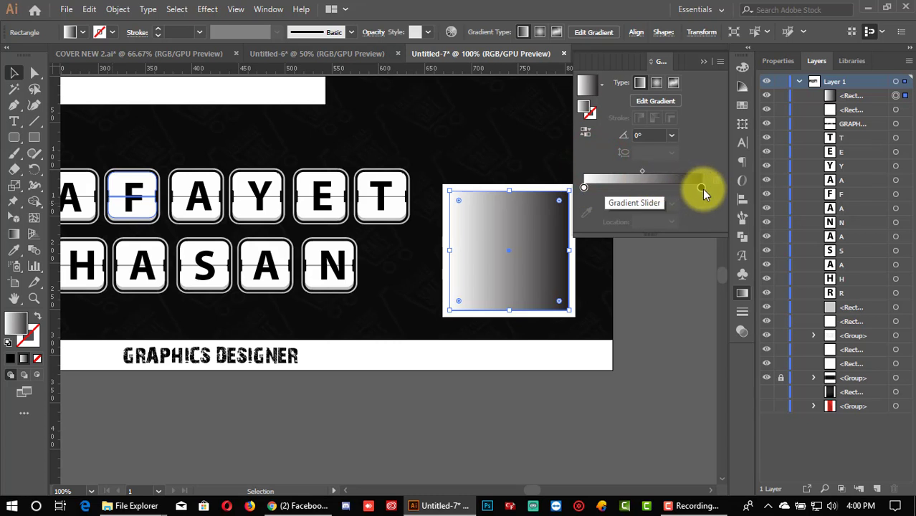
Step: Move the white gradient stop to the far right and change it to dark grey
mouse_move(584, 188)
mouse_down()
mouse_move(656, 188)
mouse_move(583, 187)
mouse_up()
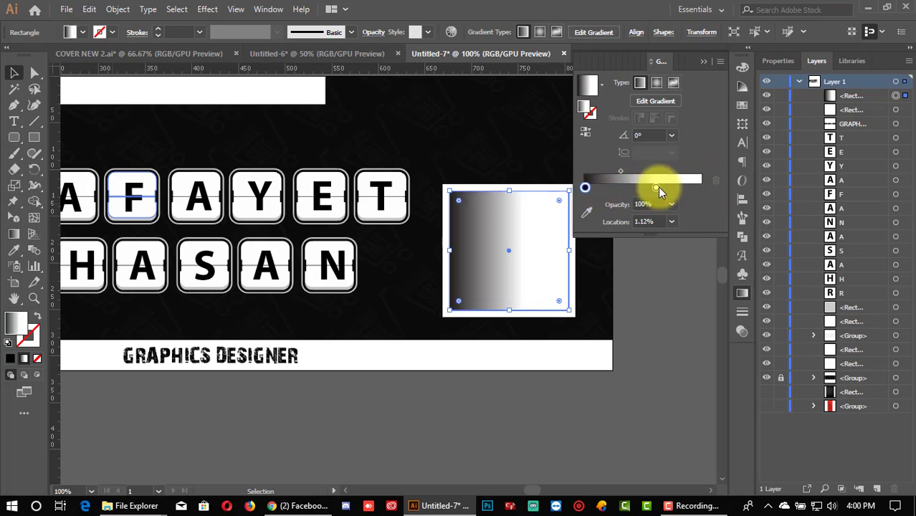
drag(658, 187, 702, 189)
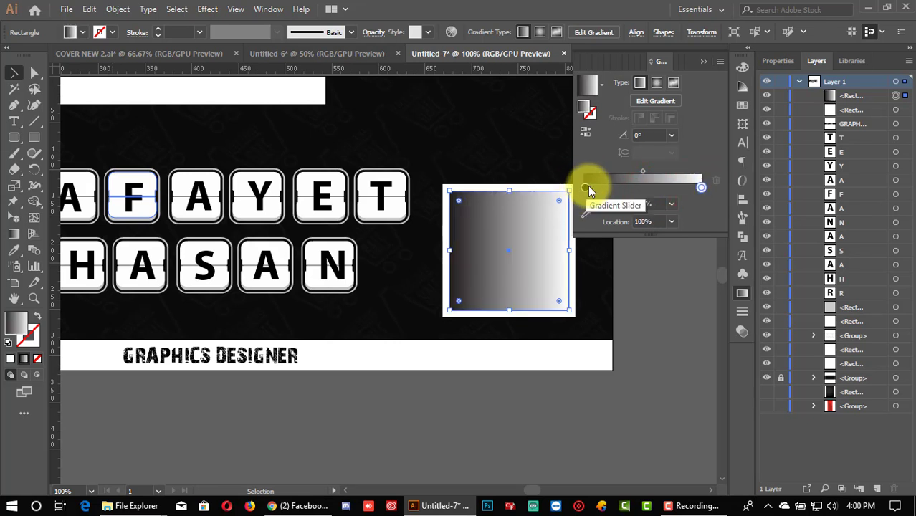
double_click(701, 188)
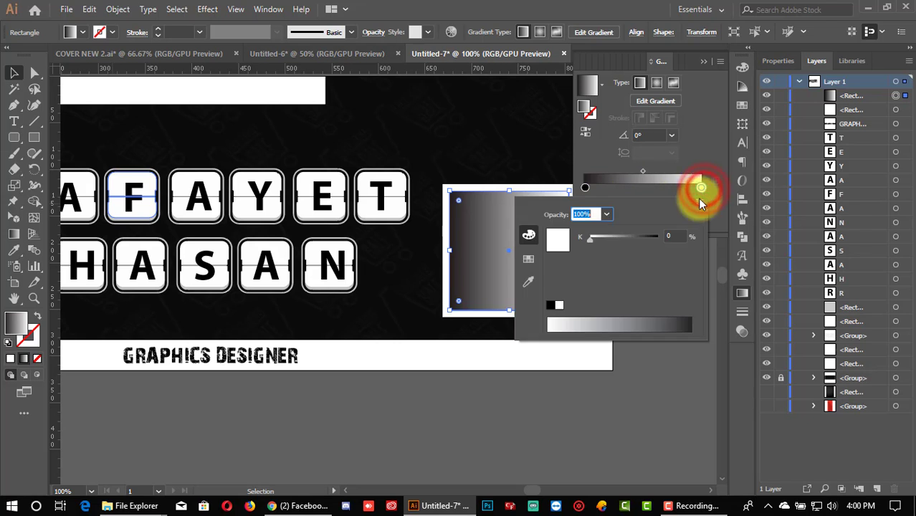
click(528, 258)
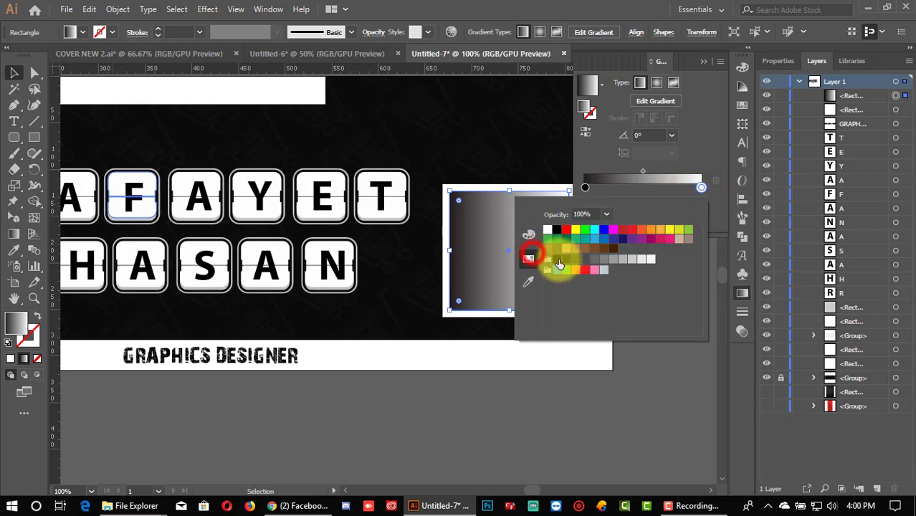
click(567, 259)
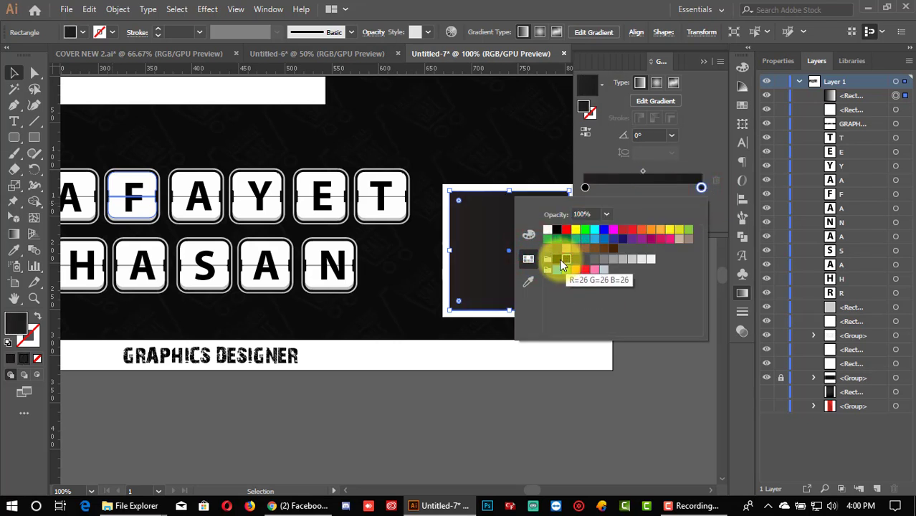
click(580, 258)
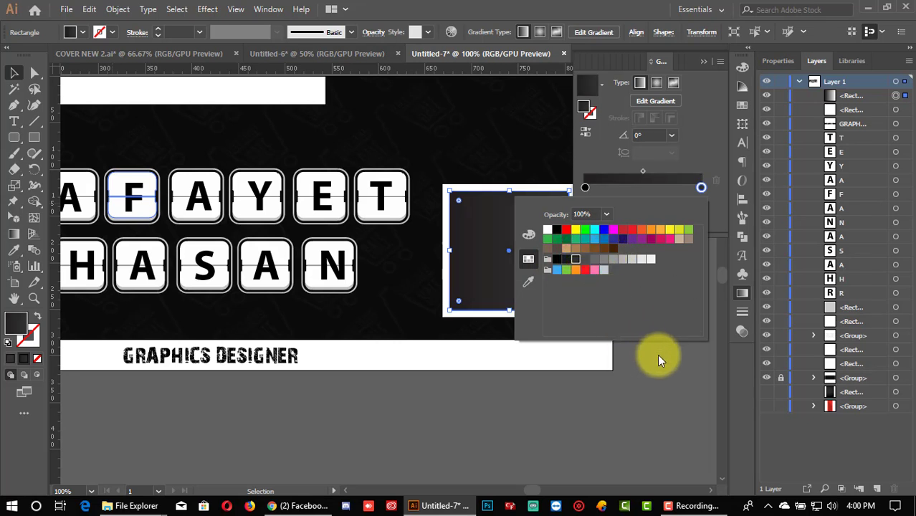
click(634, 369)
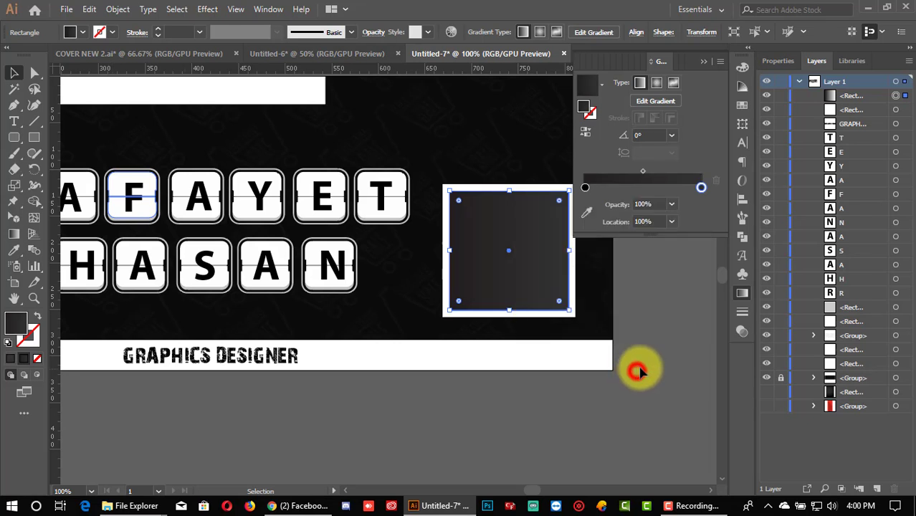
click(637, 367)
Step: Darken the right gradient stop from K 89 to K 95 and collapse the Gradient panel
click(539, 275)
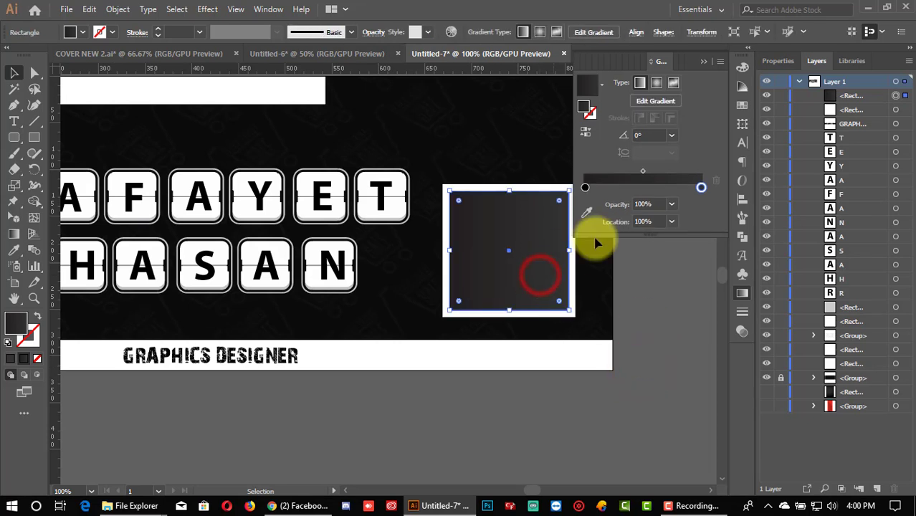
double_click(700, 188)
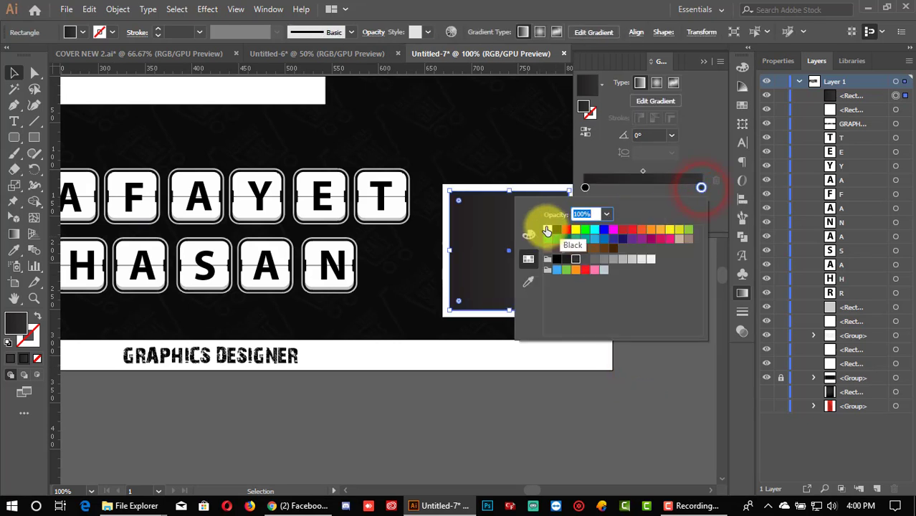
click(530, 235)
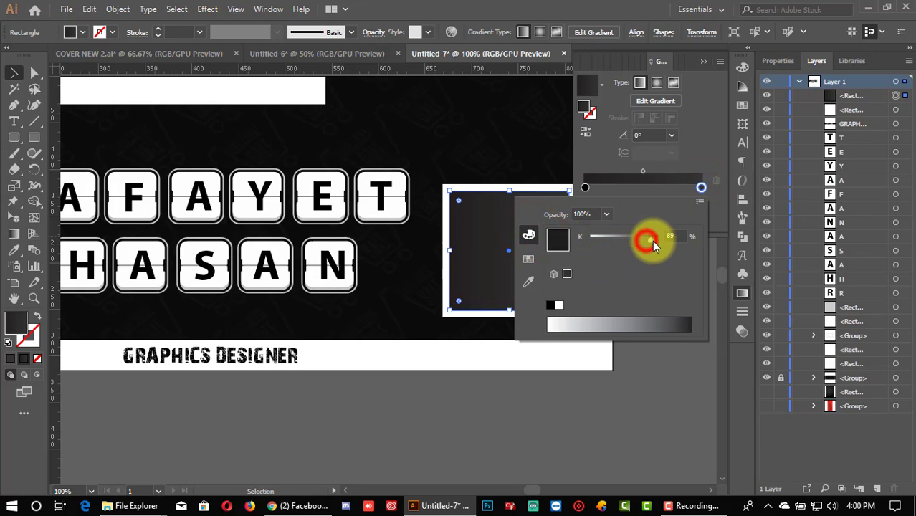
drag(652, 240, 656, 240)
click(661, 379)
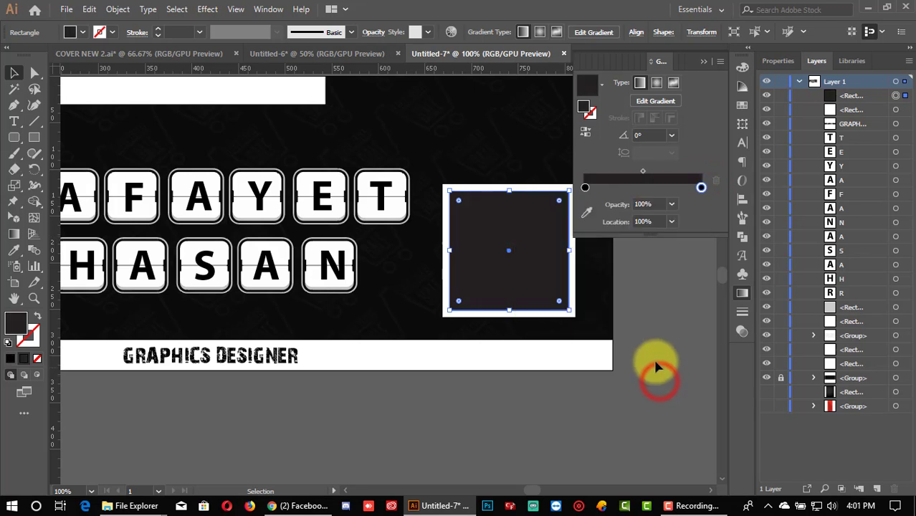
click(656, 366)
click(704, 63)
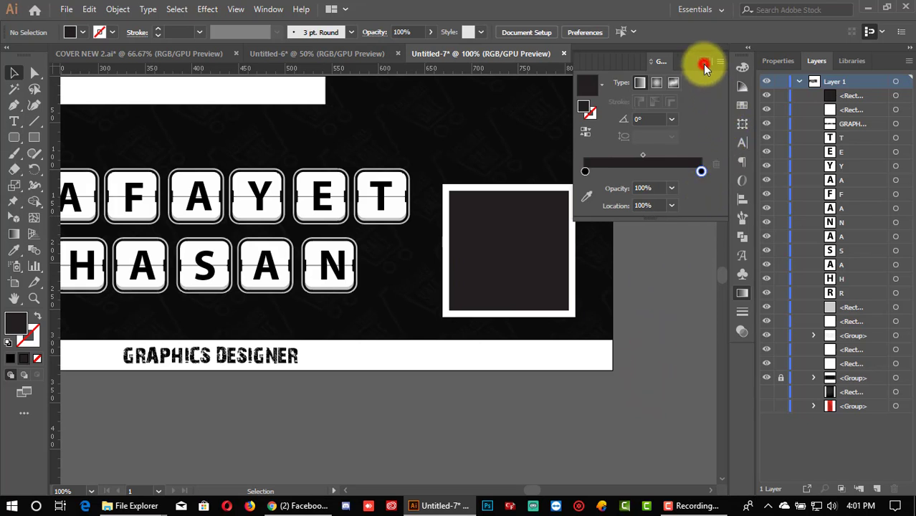
Step: Raise the dark rectangle's bottom edge so a thicker white band shows beneath it
scroll(670, 272, down, 1)
scroll(670, 272, up, 1)
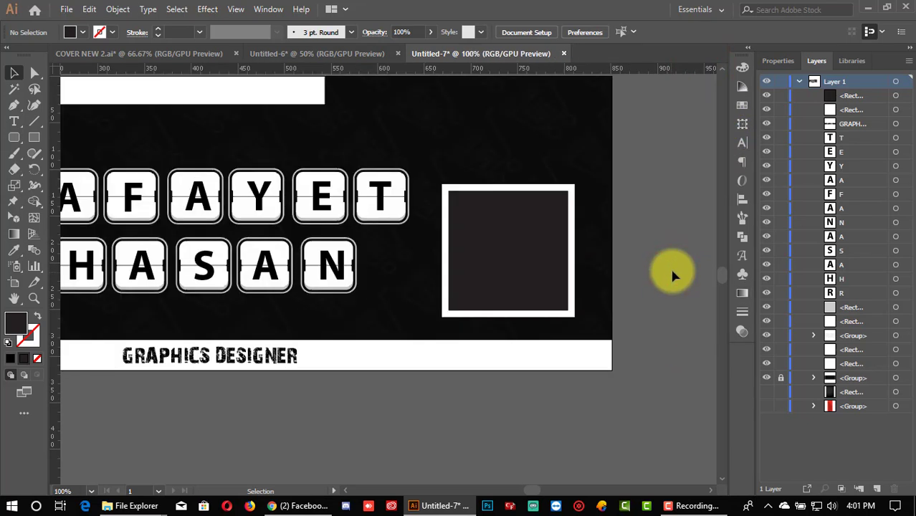
scroll(672, 270, up, 3)
scroll(672, 264, down, 2)
click(543, 263)
scroll(534, 268, up, 3)
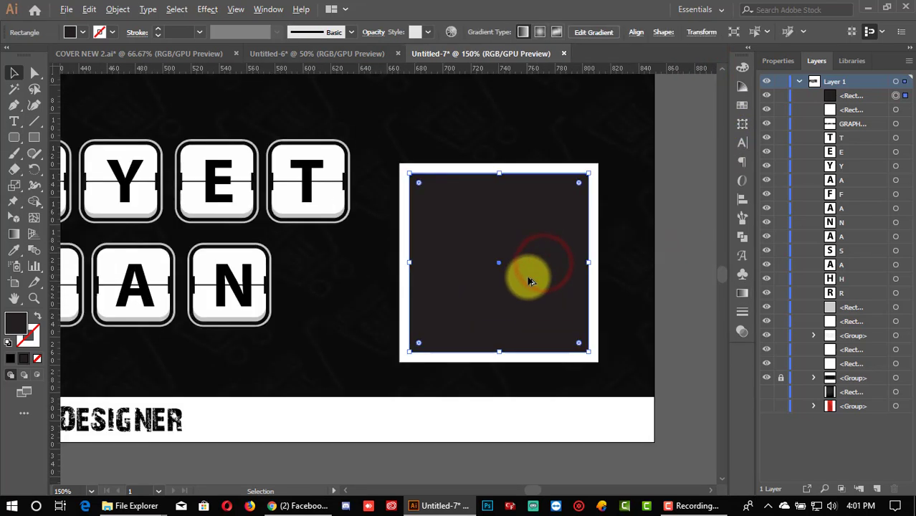
scroll(459, 294, down, 1)
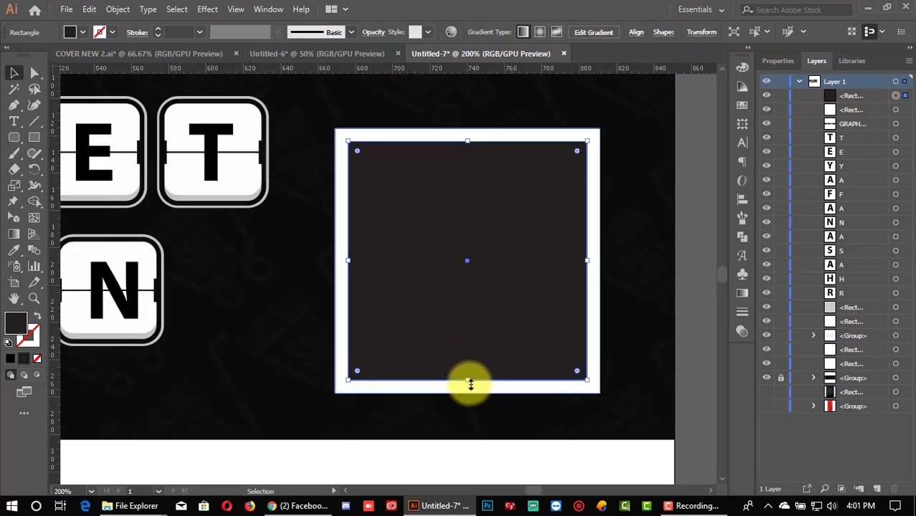
drag(470, 381, 468, 370)
click(680, 327)
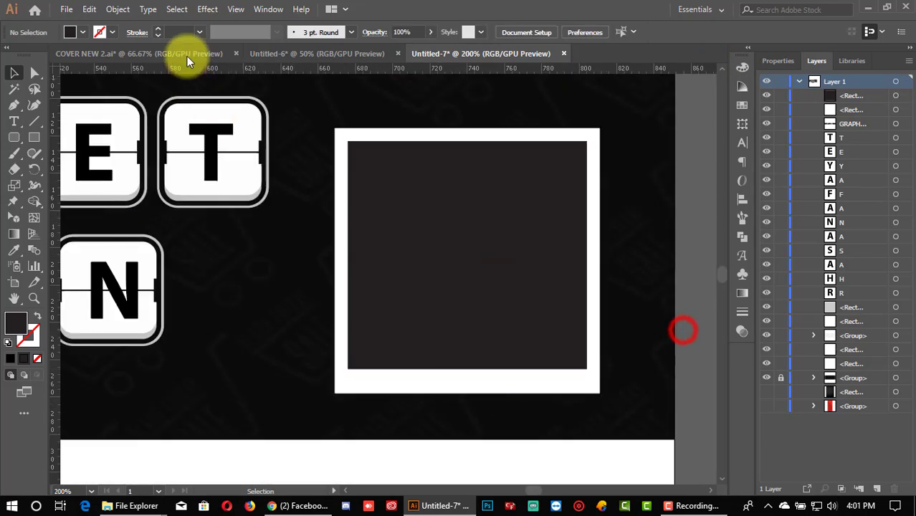
Step: Compare the layout against the COVER NEW 2.ai reference and return to Untitled-7
click(150, 57)
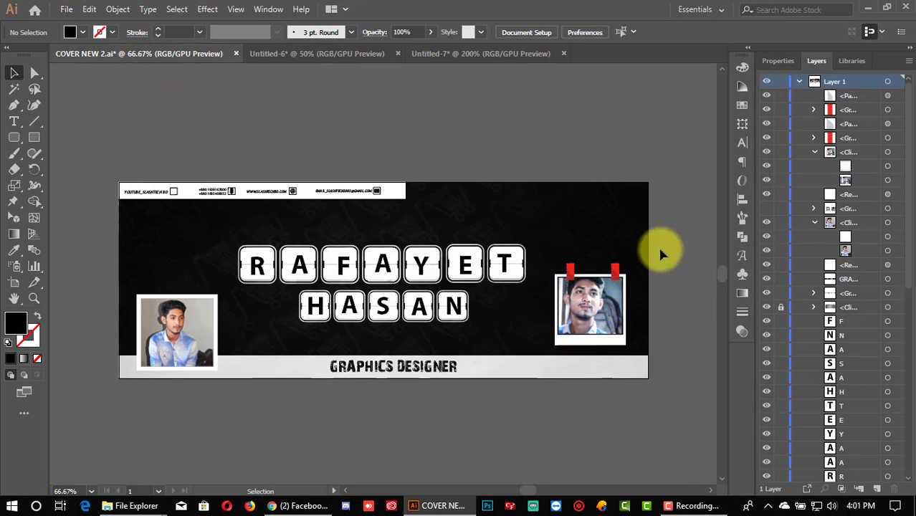
click(459, 53)
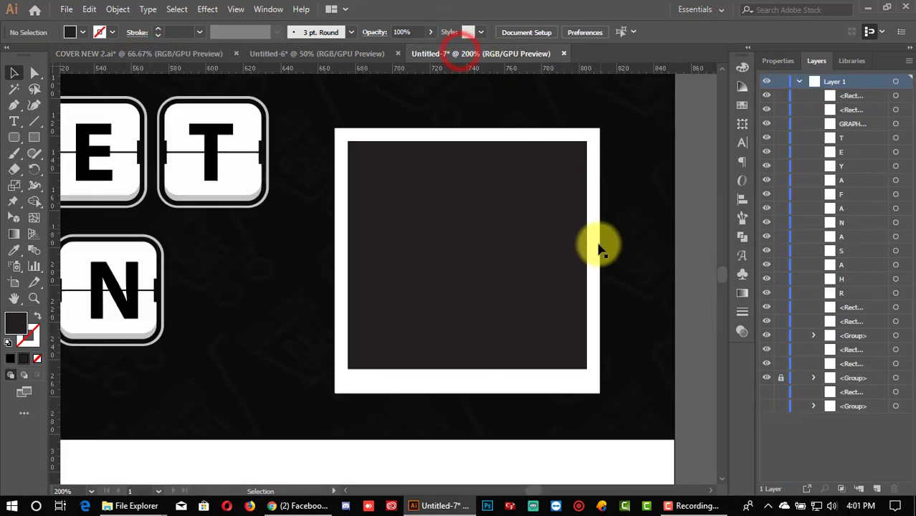
scroll(599, 285, down, 1)
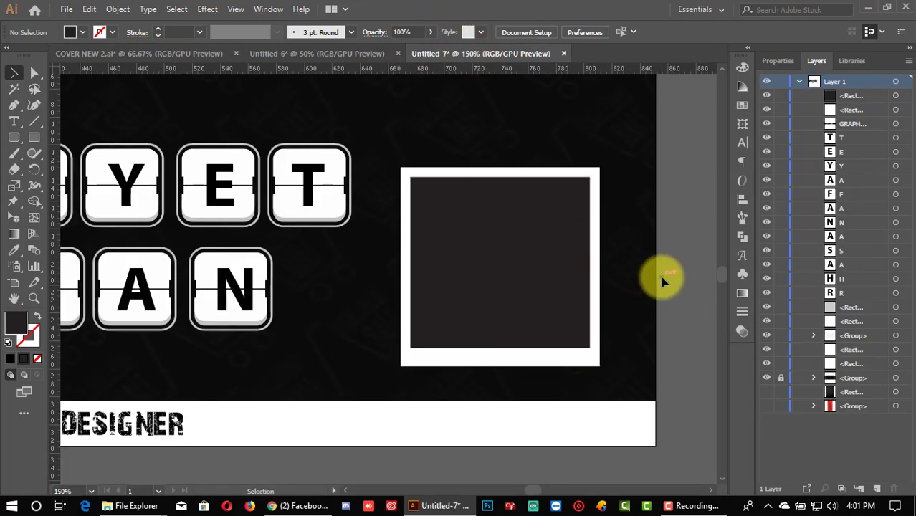
click(701, 278)
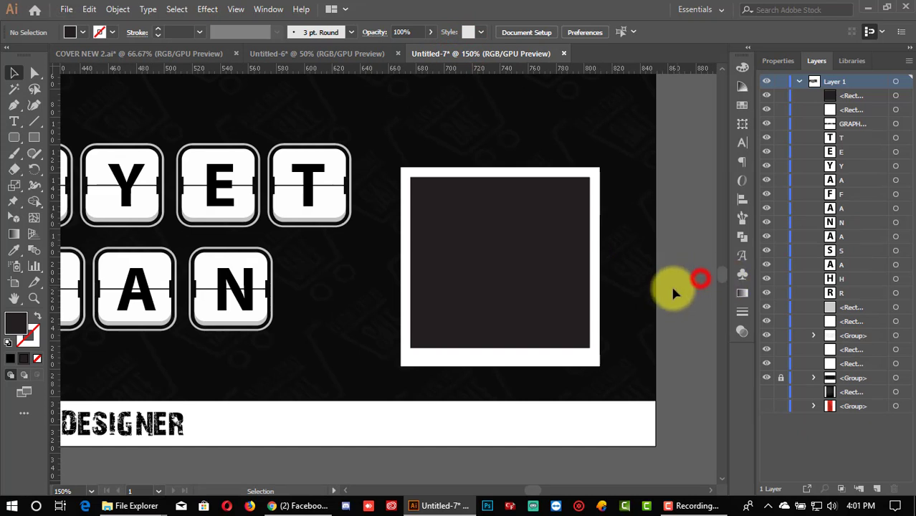
scroll(648, 283, down, 2)
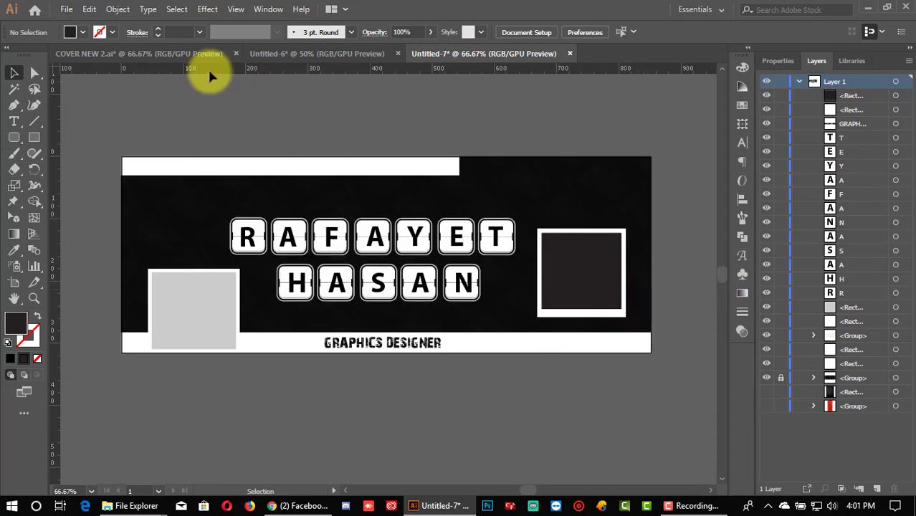
click(172, 52)
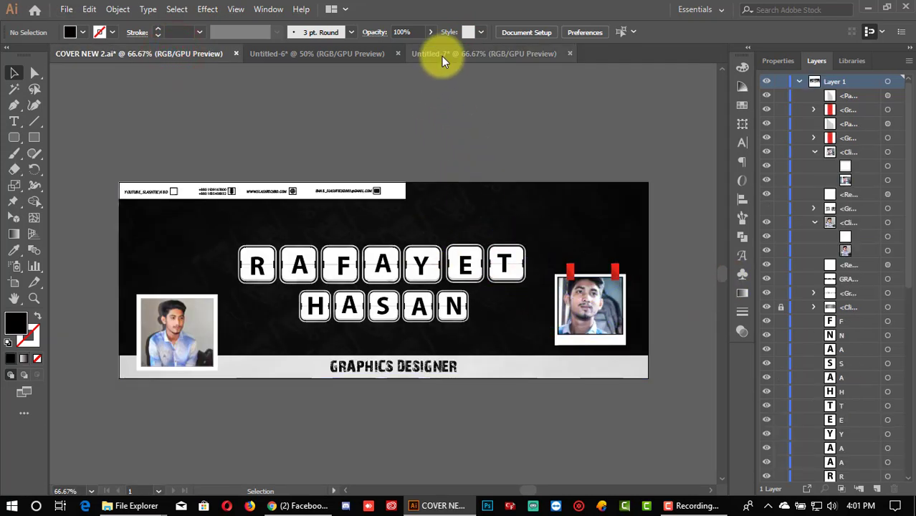
click(441, 56)
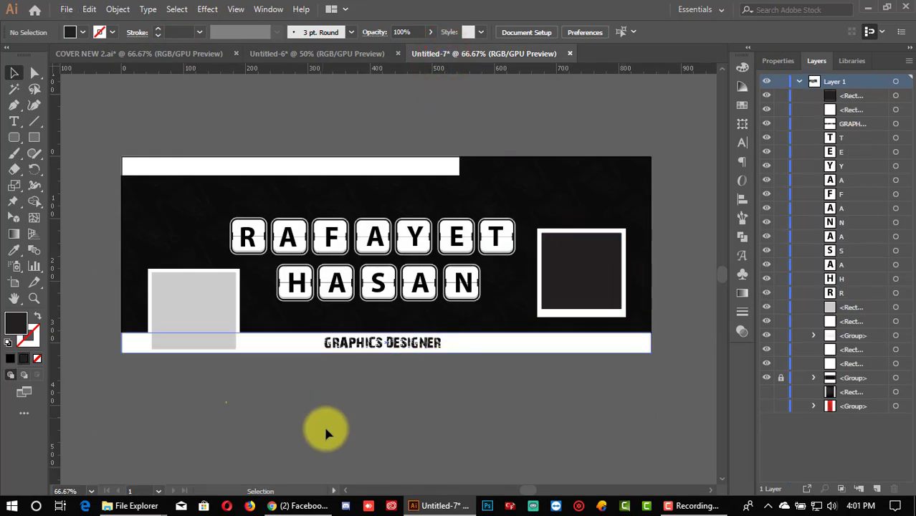
click(398, 423)
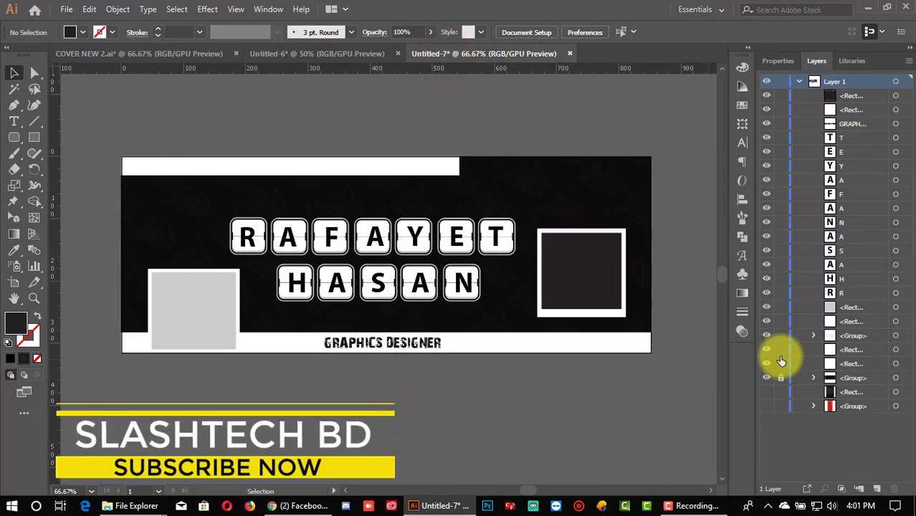
Step: Move the red tape group onto the dark photo frame's top-right corner and bring it to front
click(768, 408)
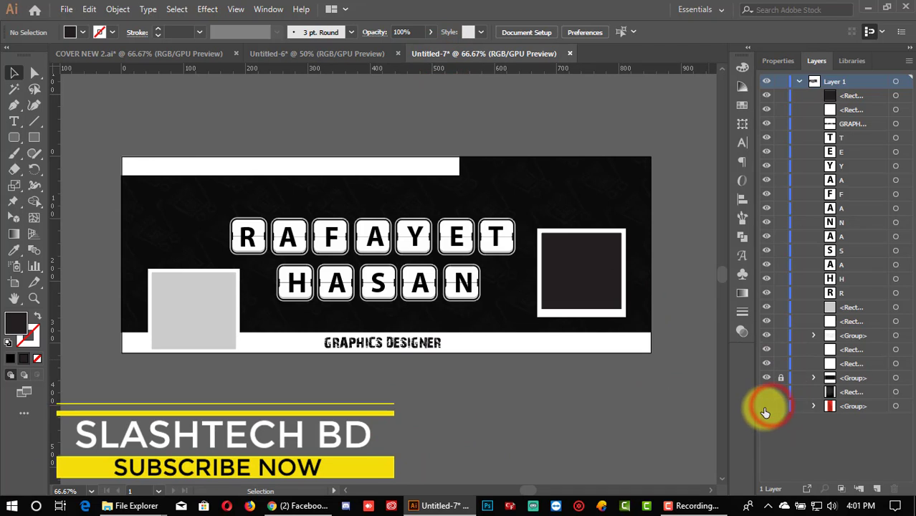
click(711, 491)
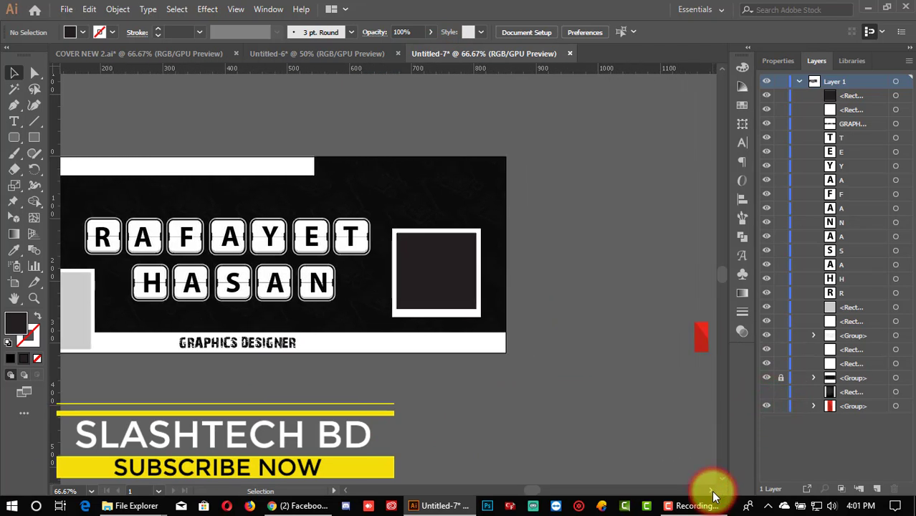
click(658, 310)
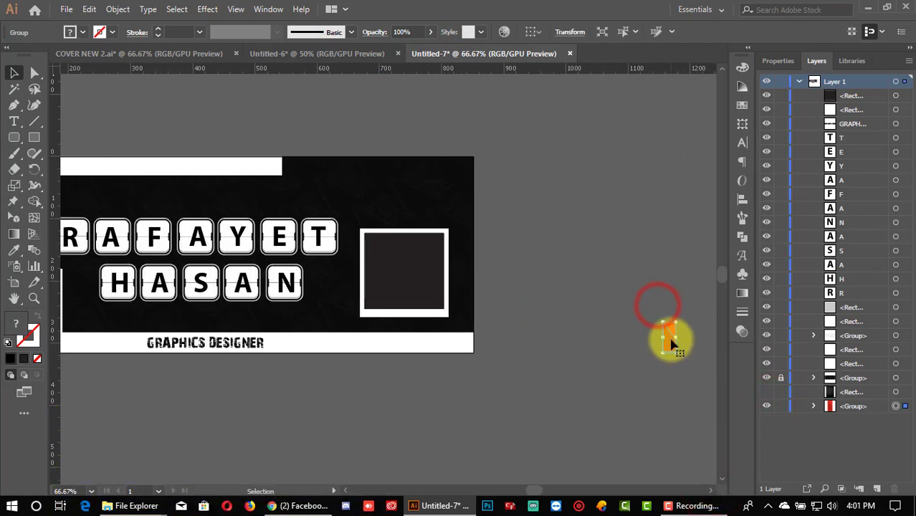
right_click(671, 337)
click(649, 253)
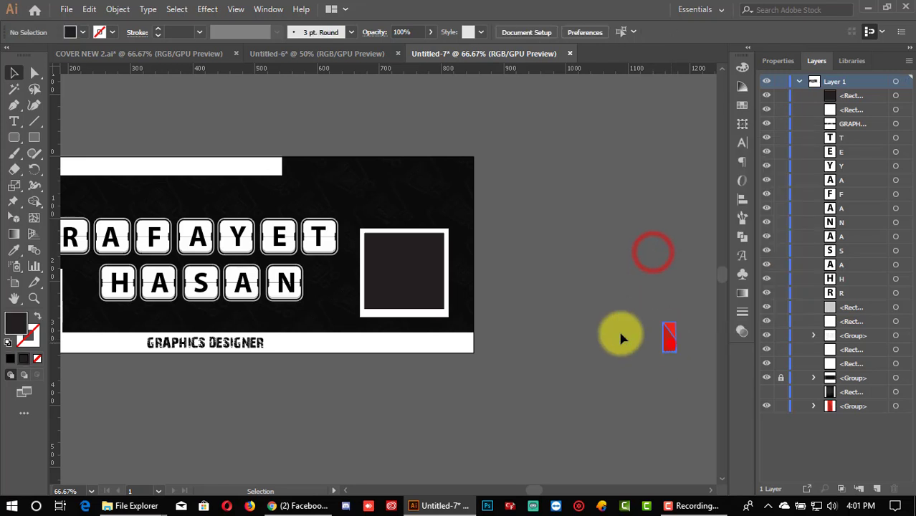
drag(668, 339, 439, 239)
scroll(435, 249, up, 2)
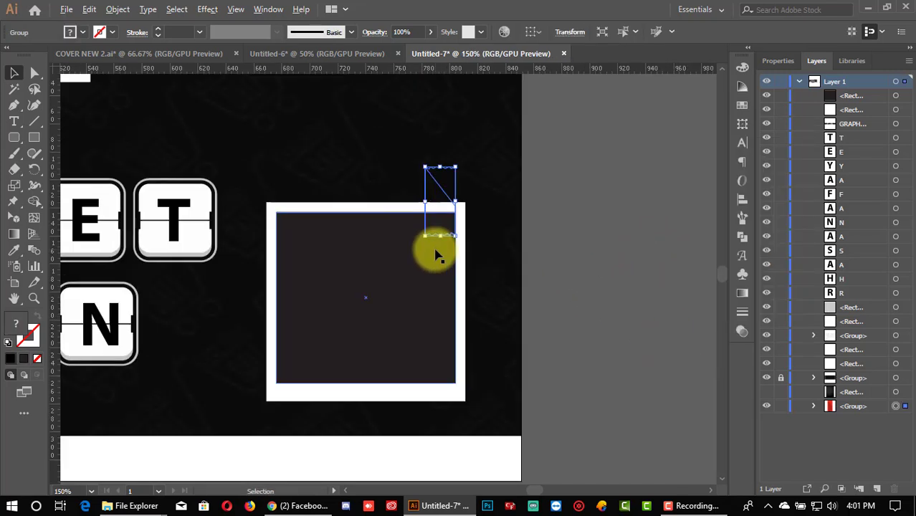
right_click(438, 214)
mouse_move(524, 361)
click(599, 359)
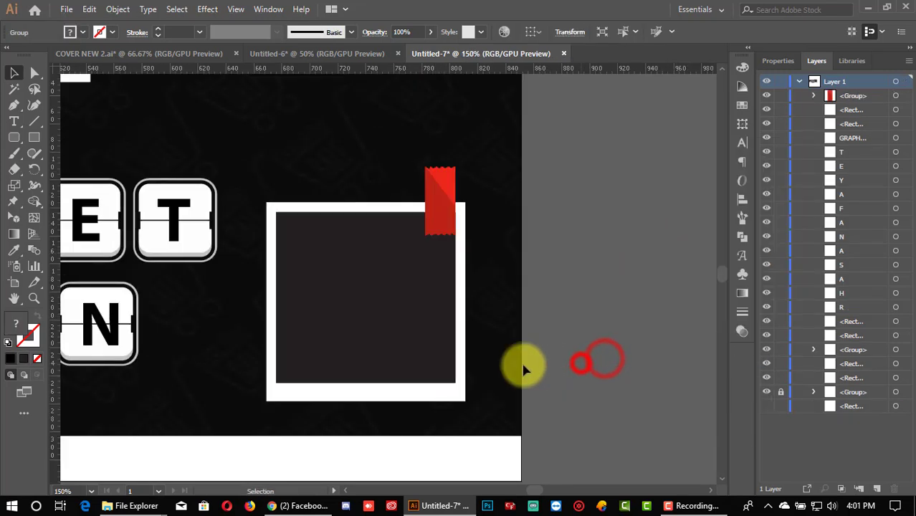
Step: Trim the red tape to a narrow strip, about 15 × 37 px, over the frame's top edge
drag(435, 222, 438, 197)
drag(427, 234, 424, 200)
click(584, 234)
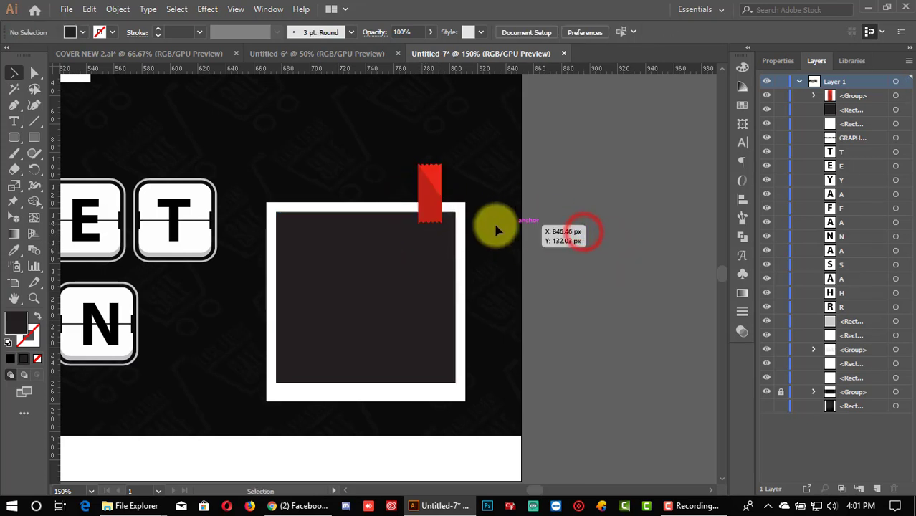
click(424, 195)
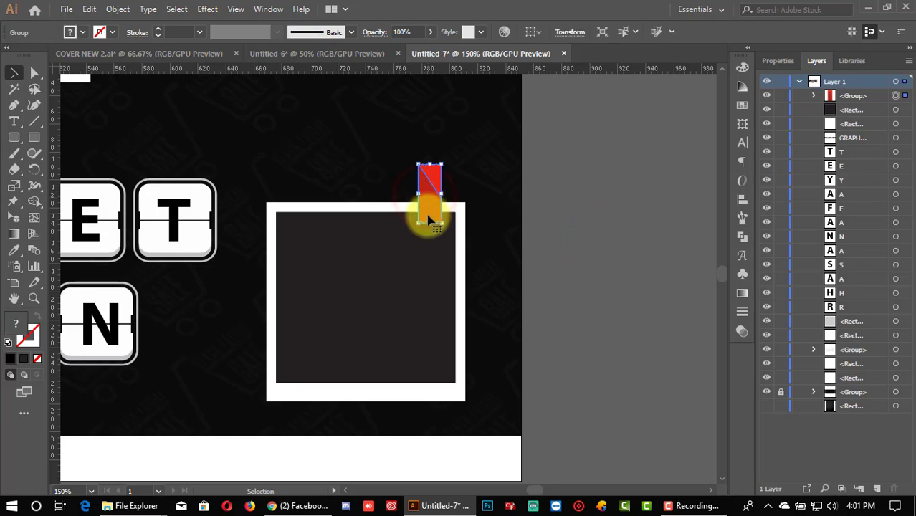
drag(445, 195, 427, 223)
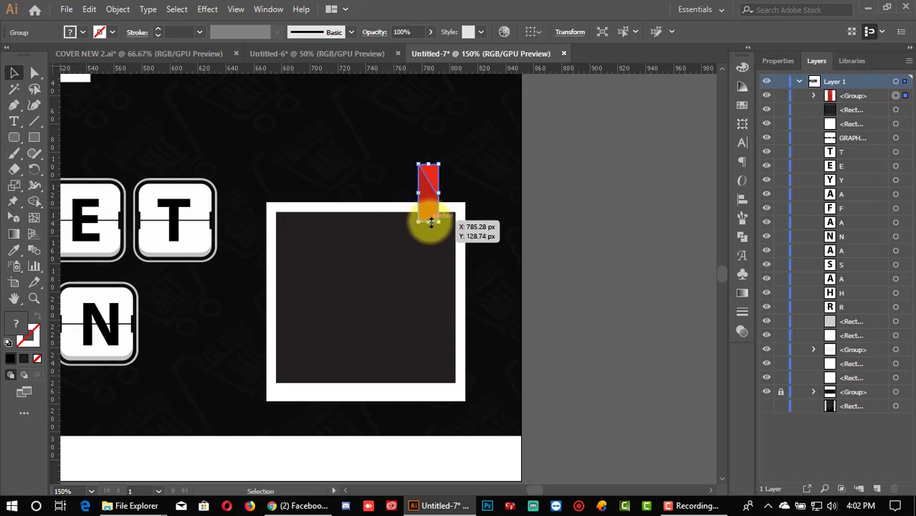
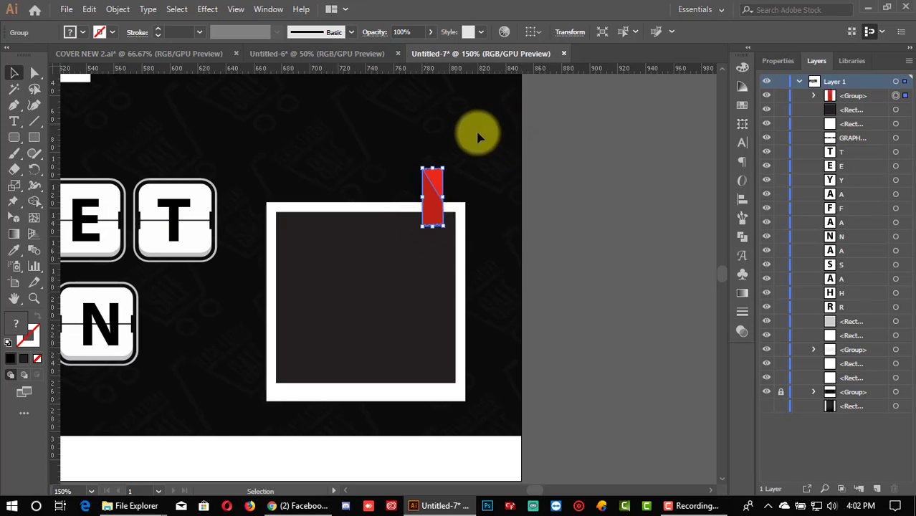
Step: Adjust the red tape strip's height and duplicate it onto the frame's top-left corner
drag(431, 165, 434, 169)
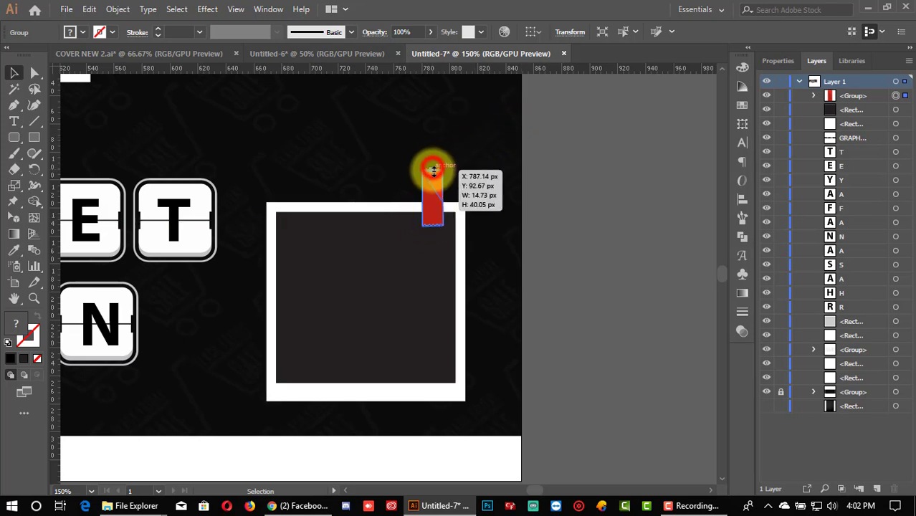
click(558, 189)
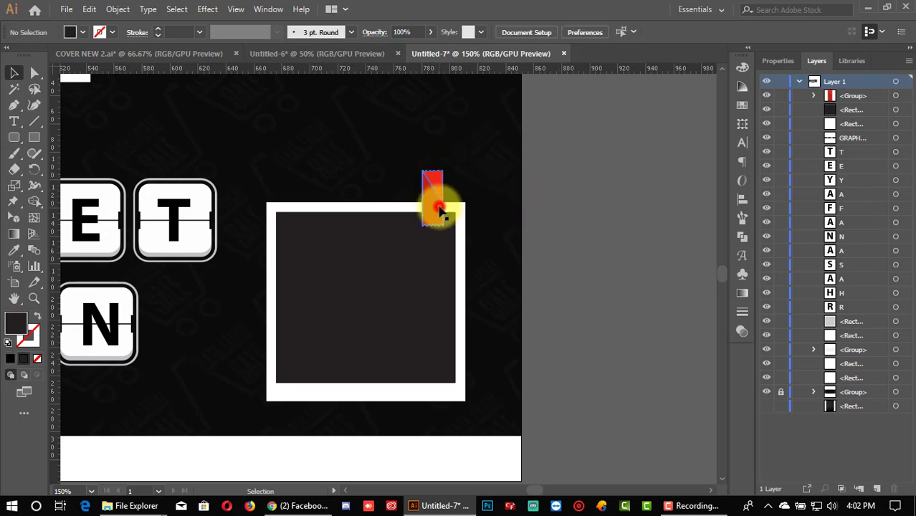
drag(439, 210, 324, 212)
click(599, 213)
Step: Group both red tape strips together with the photo frame
drag(277, 154, 470, 256)
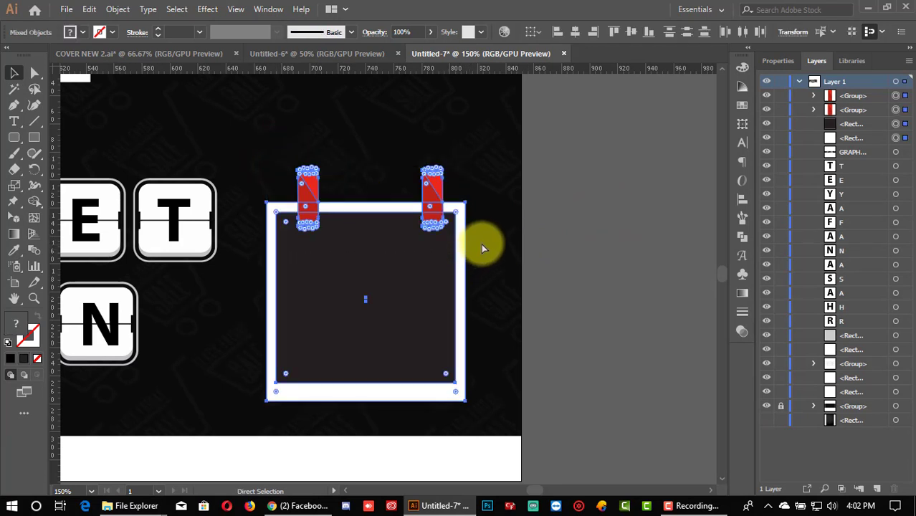
key(ctrl+g)
click(559, 224)
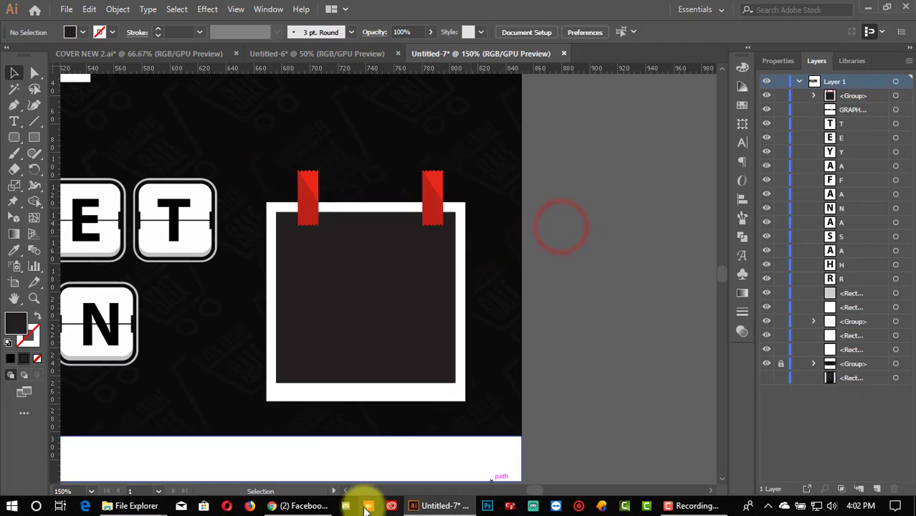
Step: Zoom out to 66.67% and scale the taped photo-frame group down slightly
click(345, 492)
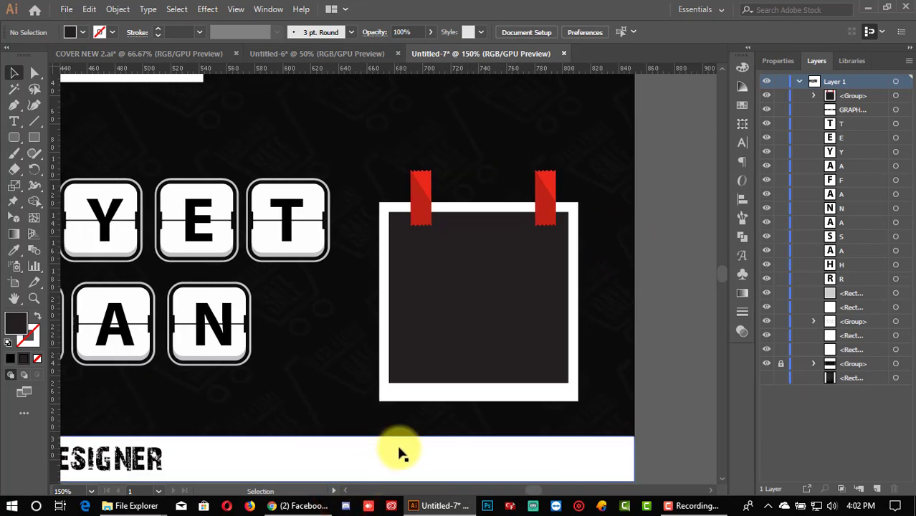
key(ctrl+minus)
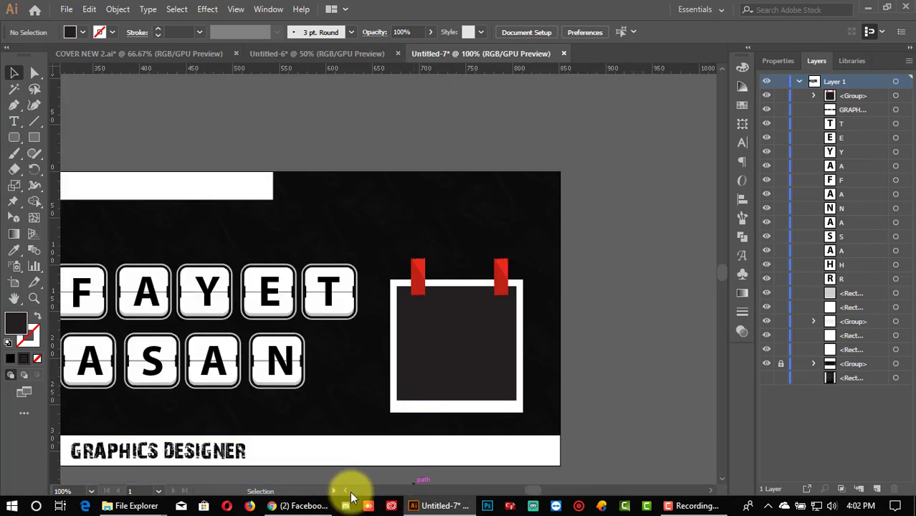
click(344, 492)
key(ctrl+minus)
scroll(362, 448, down, 2)
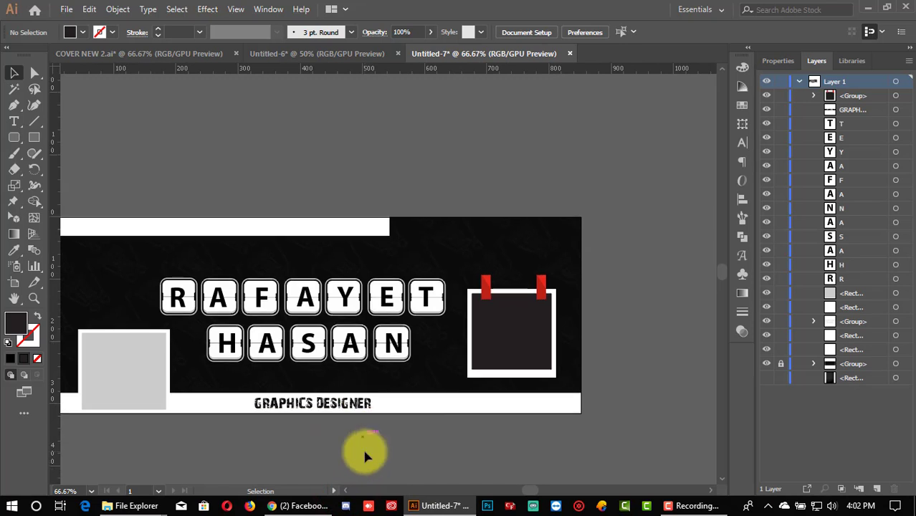
click(346, 492)
scroll(386, 443, down, 2)
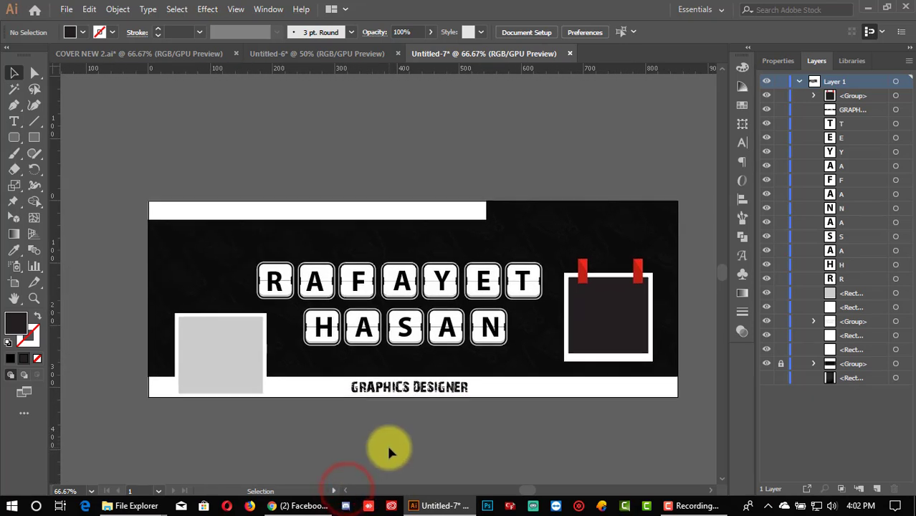
click(706, 491)
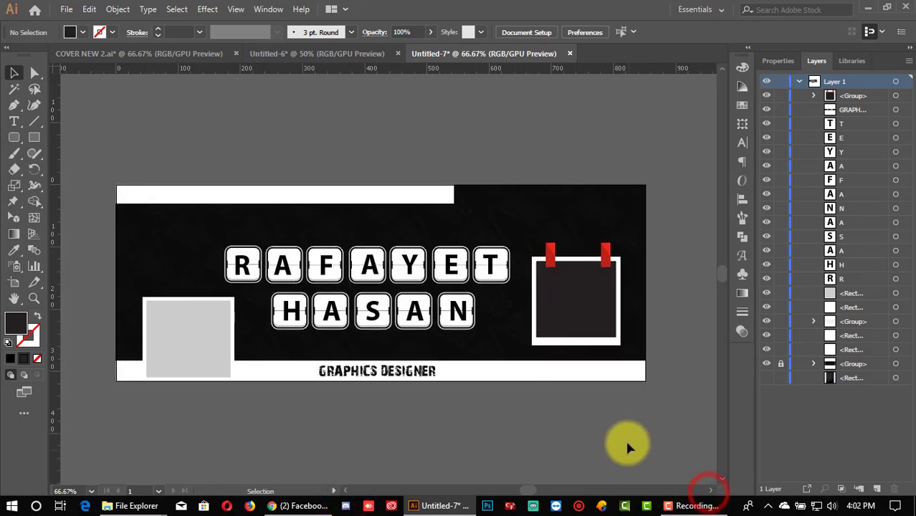
click(589, 330)
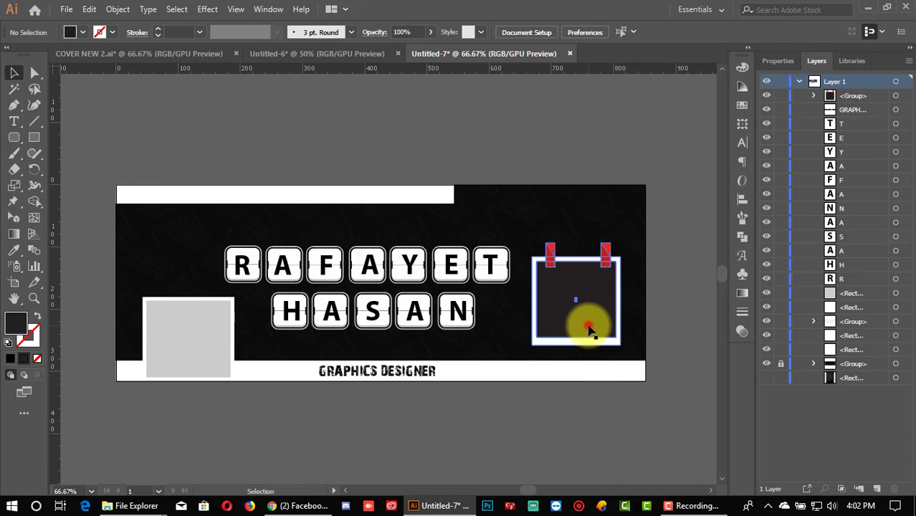
click(674, 311)
click(612, 305)
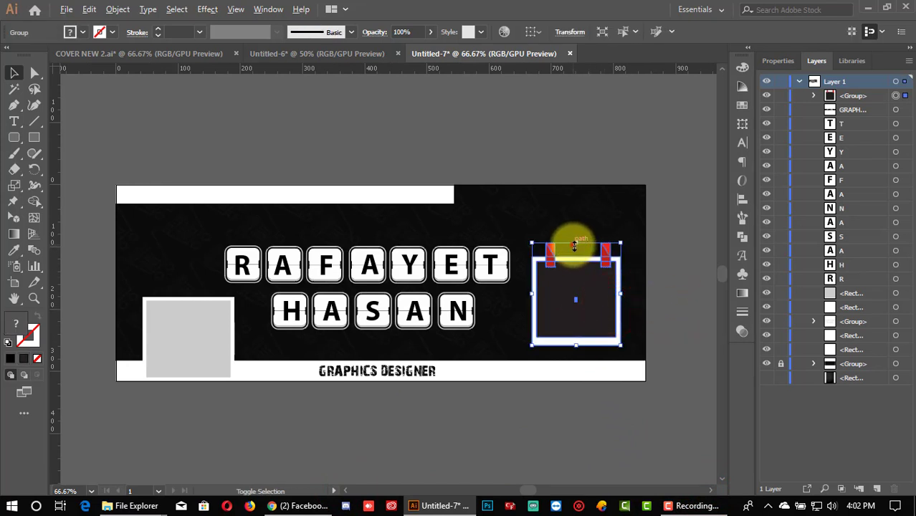
drag(573, 246, 571, 253)
click(661, 275)
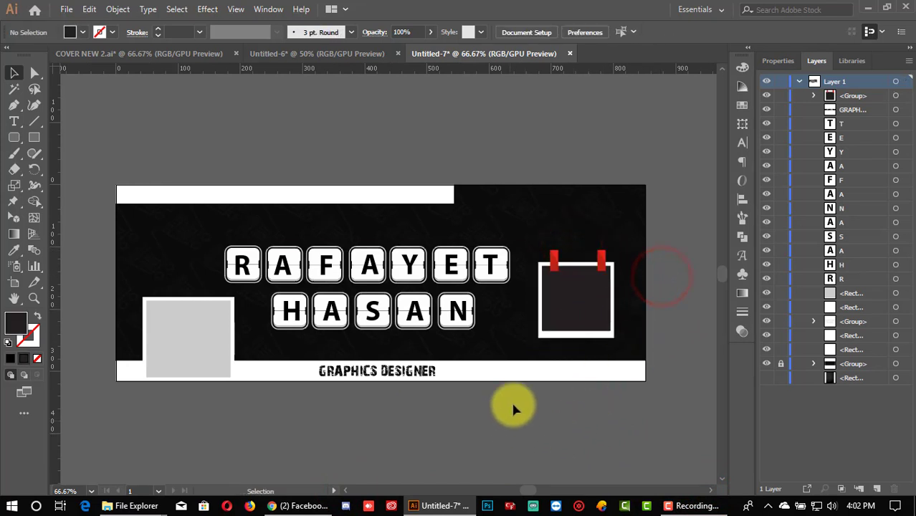
Step: Move the taped photo-frame group a little lower on the cover
drag(578, 317, 584, 335)
click(591, 420)
scroll(591, 421, down, 1)
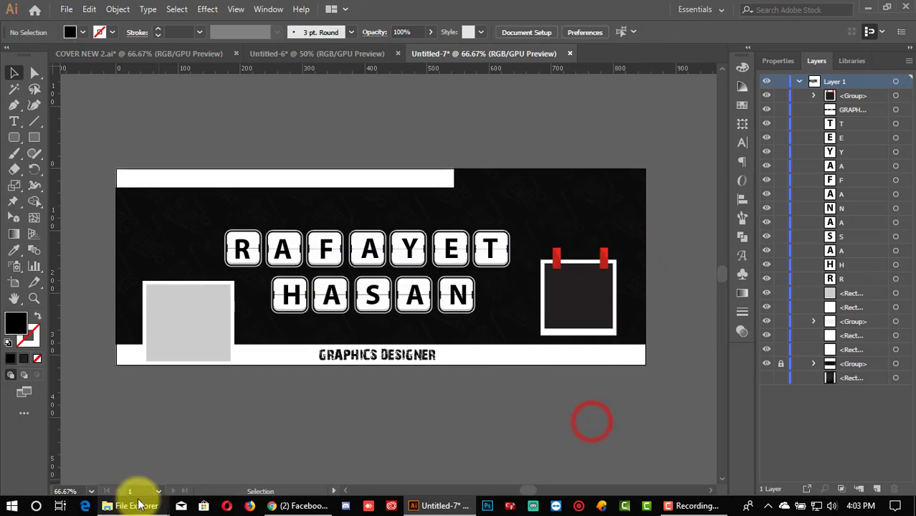
Step: Drag photo IMG_20181209_213136 from File Explorer's PIC folder into the Illustrator cover
mouse_move(140, 506)
click(185, 453)
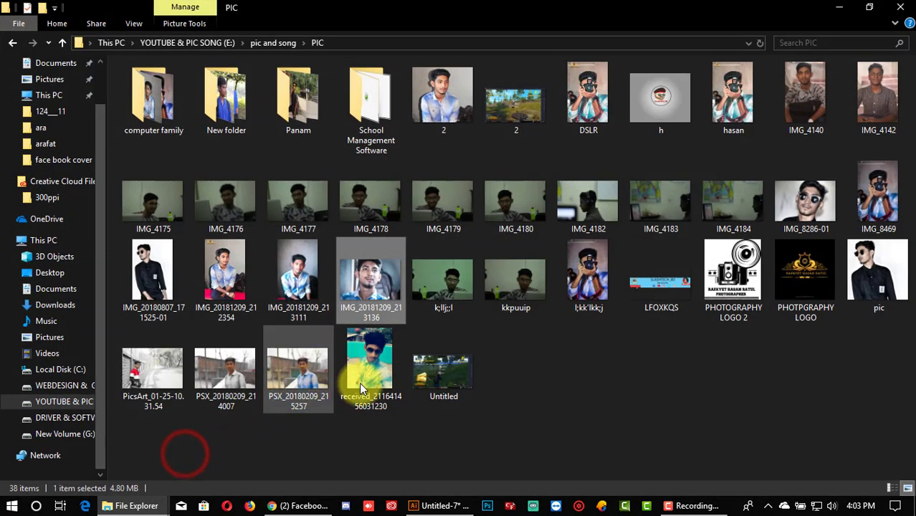
click(533, 400)
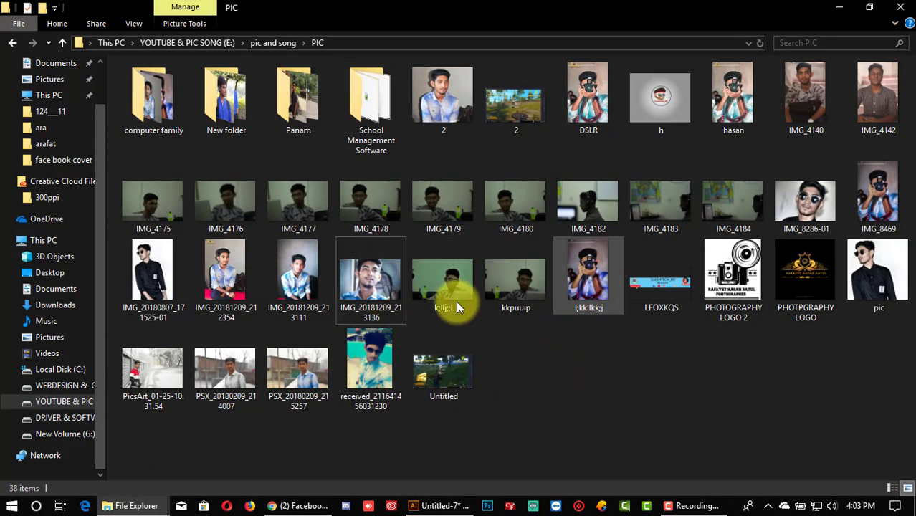
drag(367, 296, 425, 379)
Step: Shrink the placed photo down toward the size of the taped frame
scroll(436, 368, down, 4)
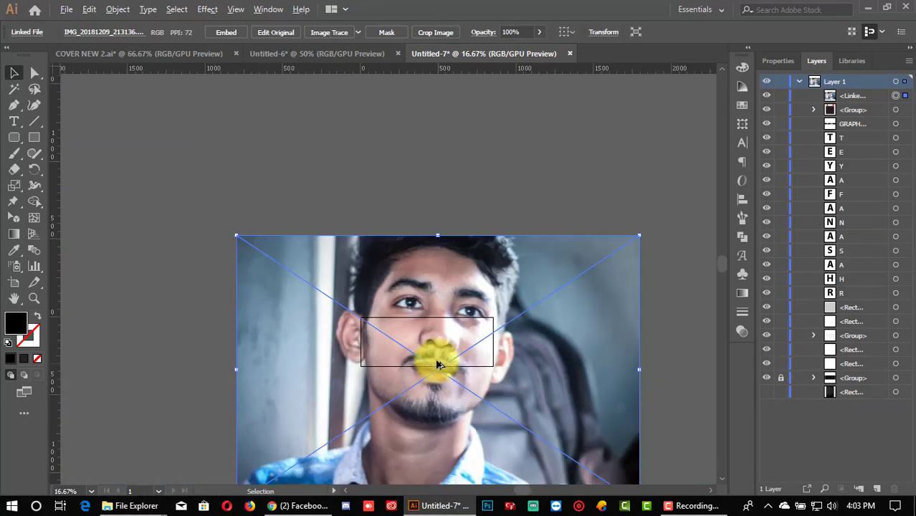
drag(438, 235, 599, 352)
scroll(449, 383, up, 3)
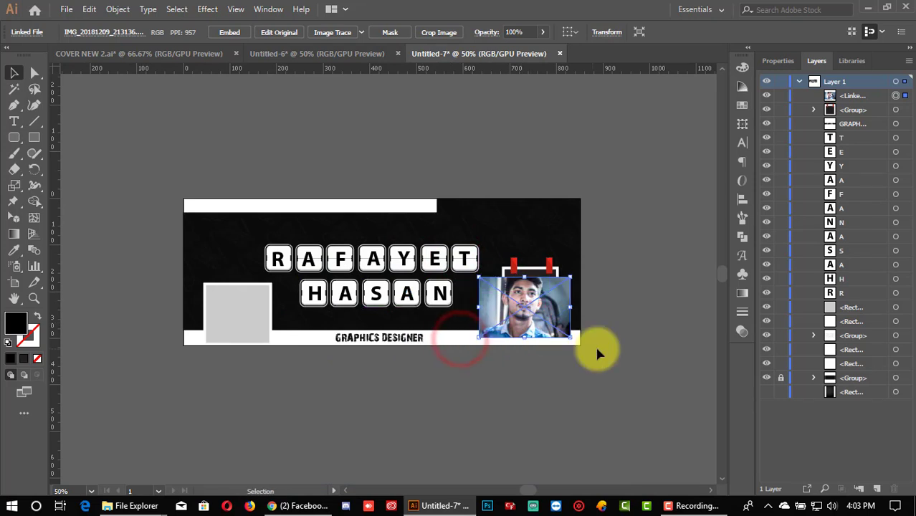
click(598, 351)
Step: Drag portrait IMG_20181209_212354 from the PIC folder into Illustrator
click(151, 502)
click(277, 447)
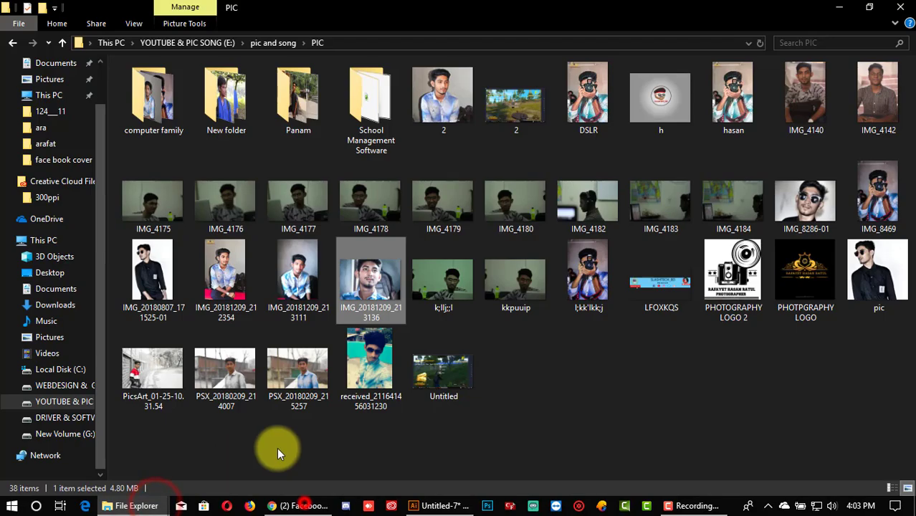
click(539, 384)
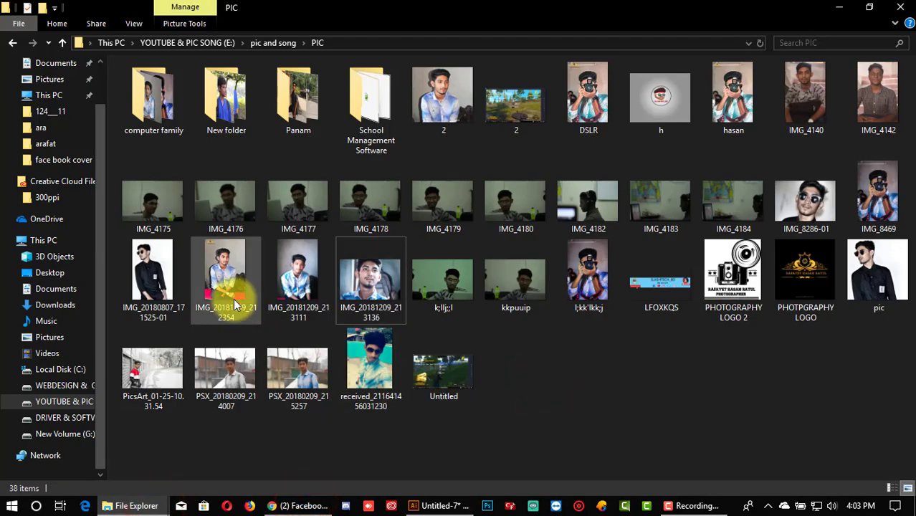
drag(234, 305, 337, 356)
Step: Scale the portrait down and Alt-drag a smaller copy to the left of the cover
scroll(337, 356, down, 2)
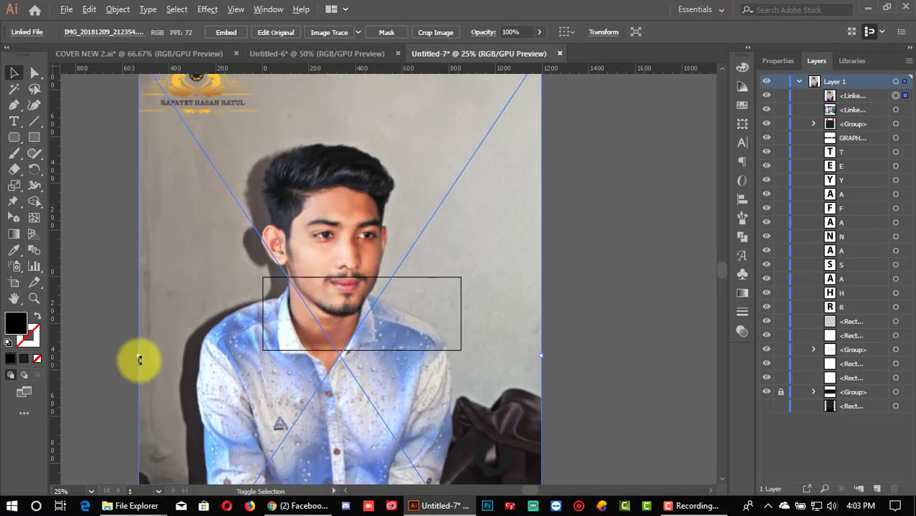
drag(140, 357, 286, 370)
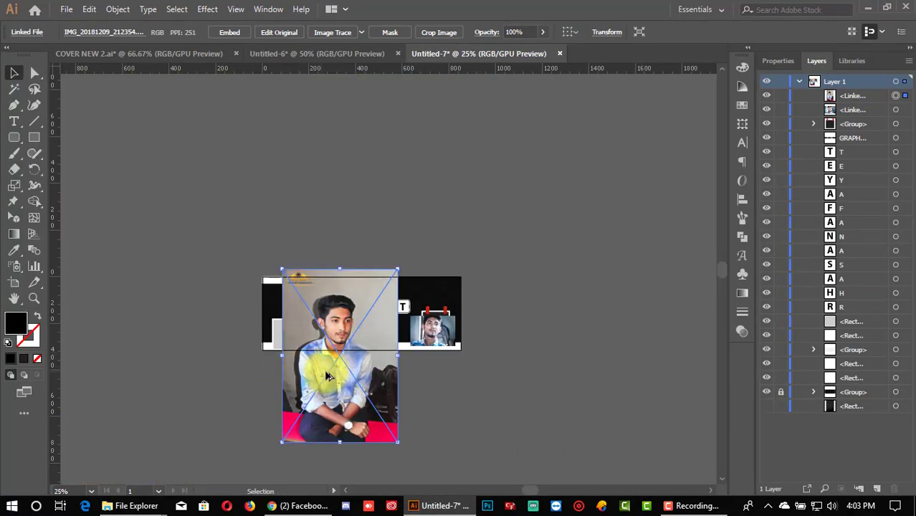
drag(341, 270, 302, 231)
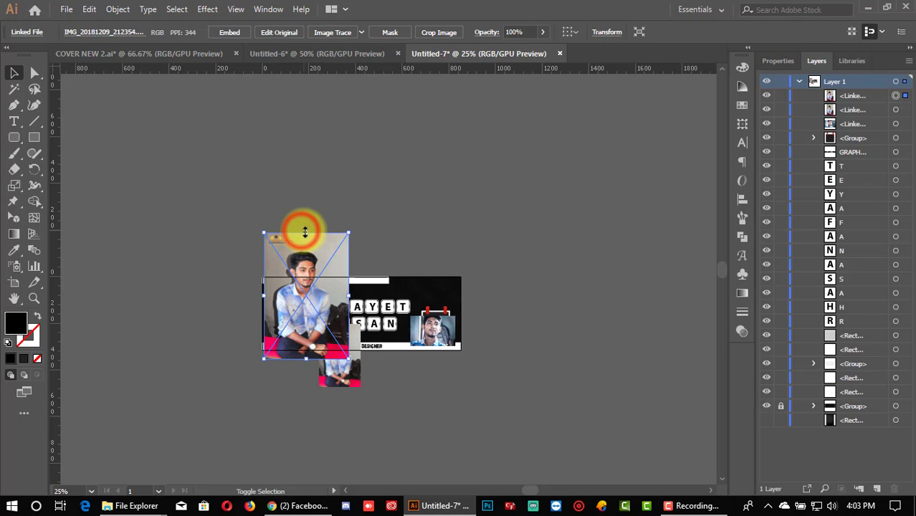
drag(304, 231, 305, 257)
drag(313, 304, 218, 334)
click(267, 393)
Step: Park the portrait below the cover's lower-left corner and delete the leftover copy
scroll(364, 433, up, 1)
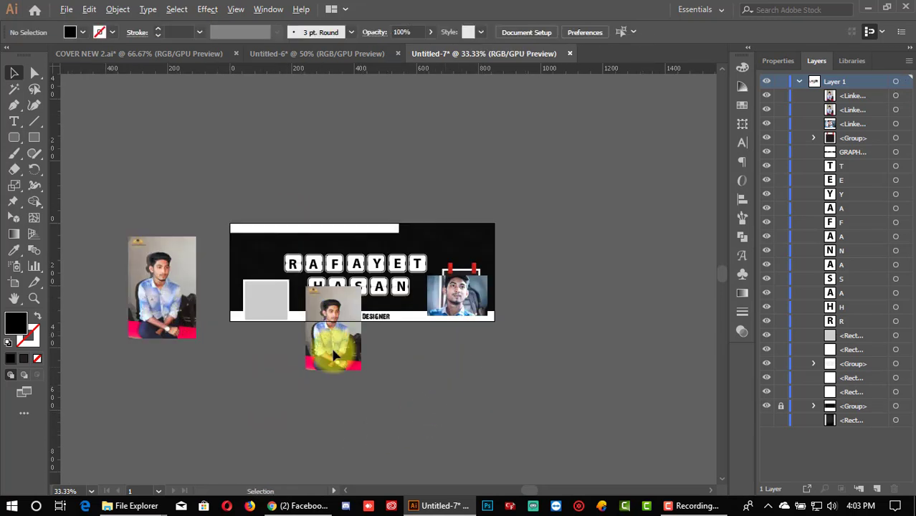
drag(180, 308, 272, 422)
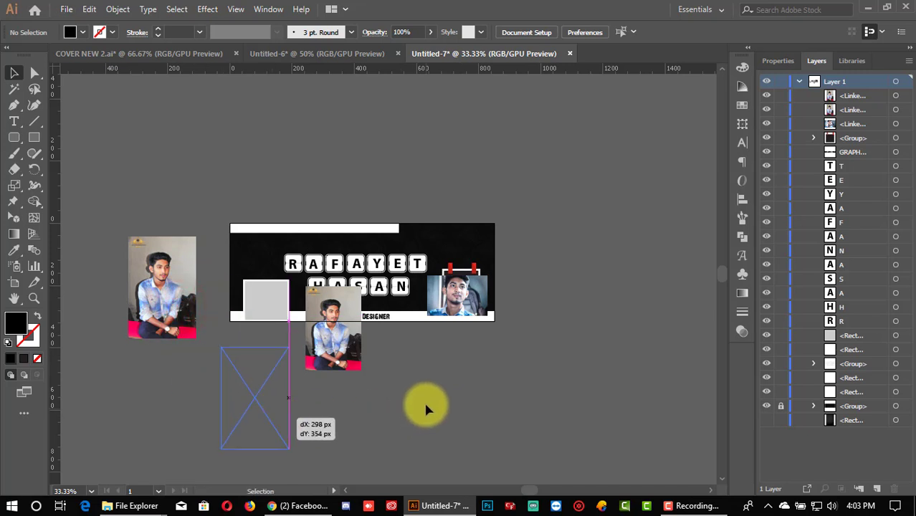
drag(425, 408, 425, 408)
click(398, 391)
click(325, 364)
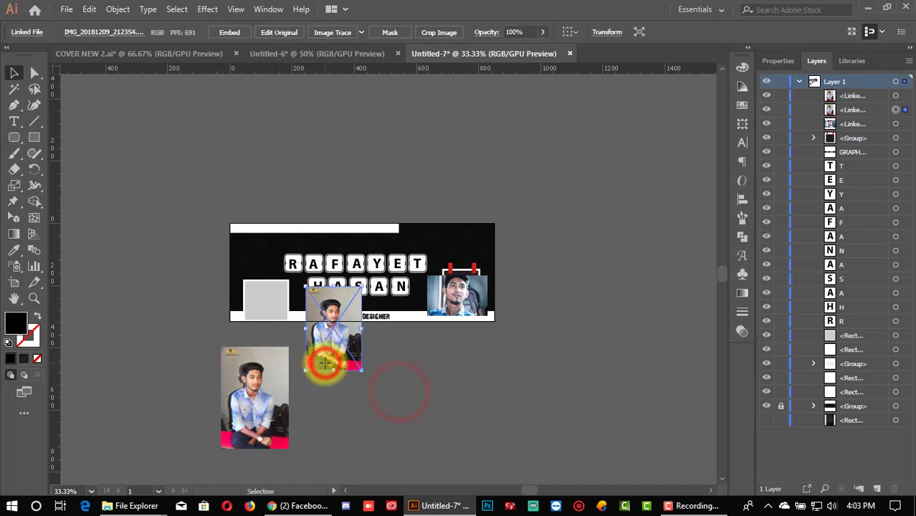
key(Delete)
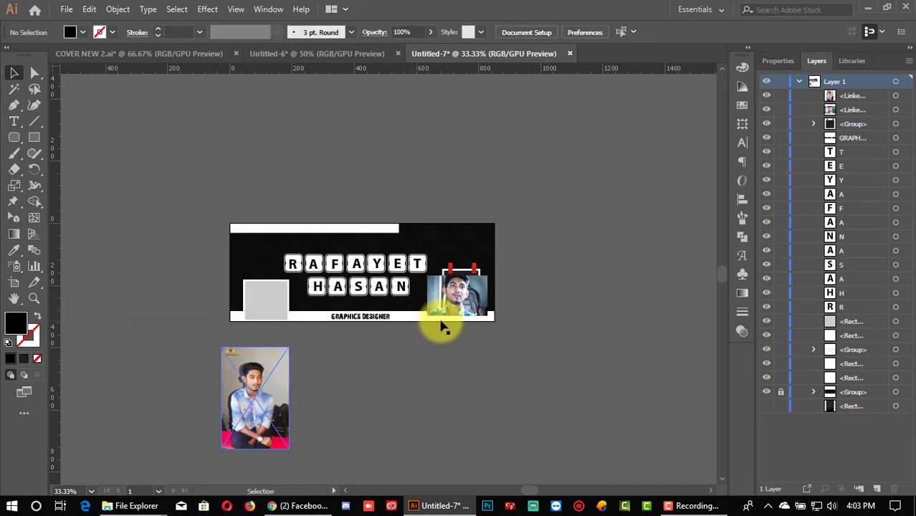
Step: Move the seated portrait up and right beside the grey box
scroll(465, 328, up, 1)
drag(141, 430, 168, 380)
scroll(470, 370, up, 1)
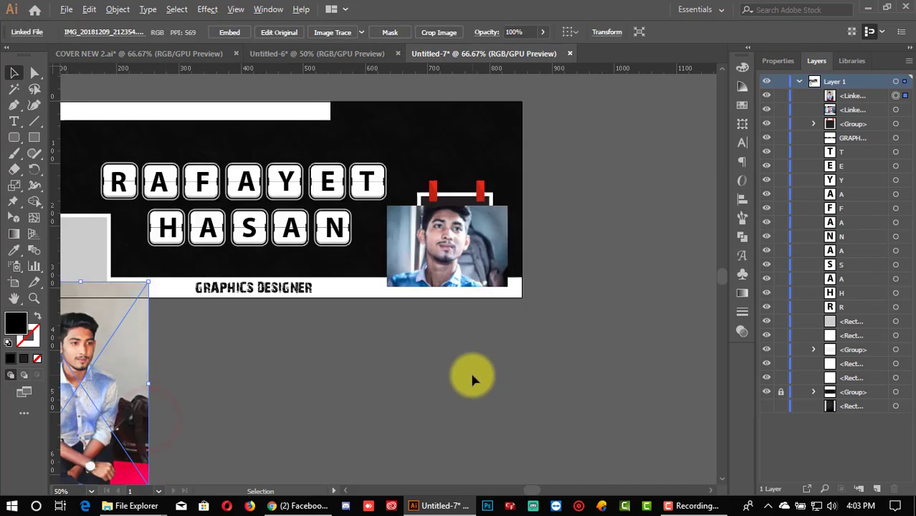
scroll(437, 276, up, 1)
drag(446, 293, 447, 335)
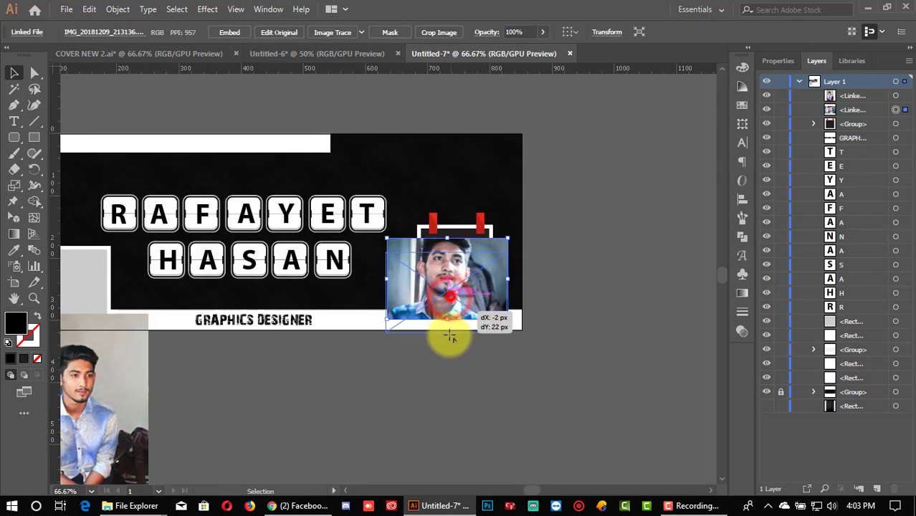
drag(111, 392, 170, 379)
click(219, 394)
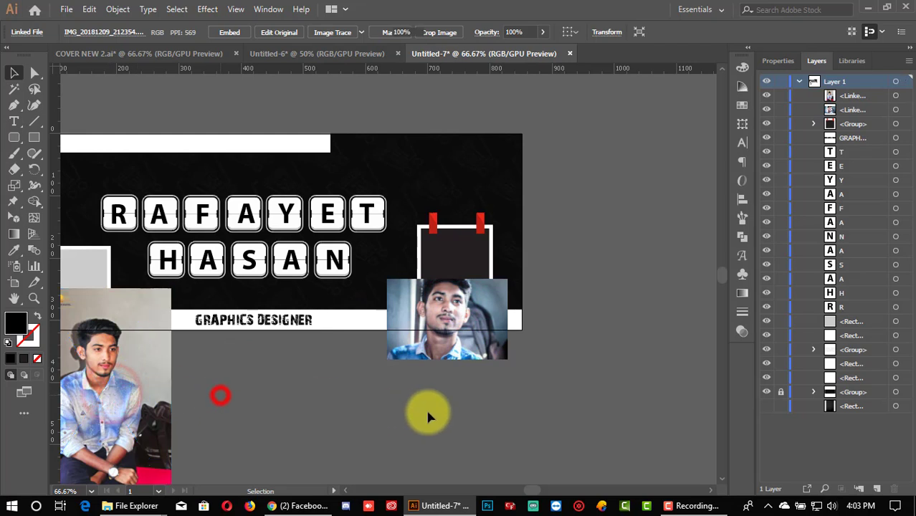
scroll(459, 401, up, 1)
scroll(542, 401, up, 1)
Step: Ungroup the taped frame, bring its inner rectangle to front, and clip the photo to it
click(474, 211)
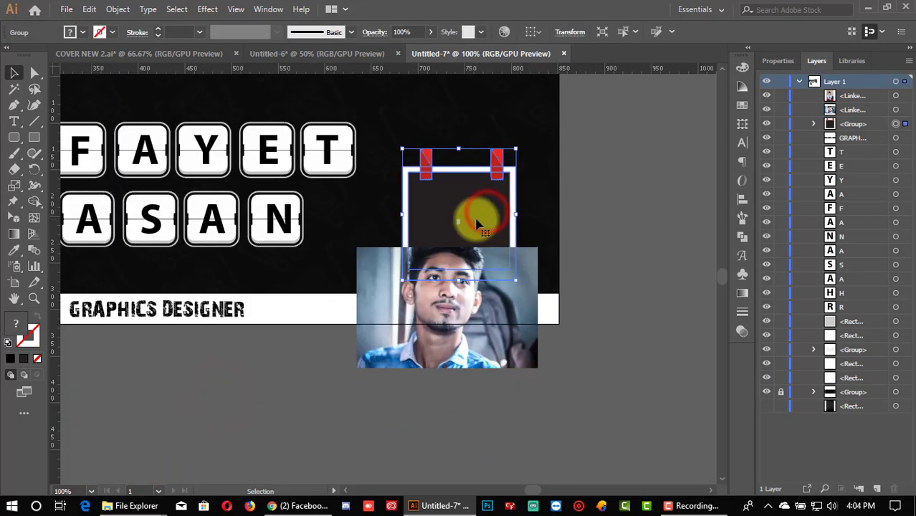
right_click(477, 218)
click(531, 331)
click(610, 321)
click(453, 225)
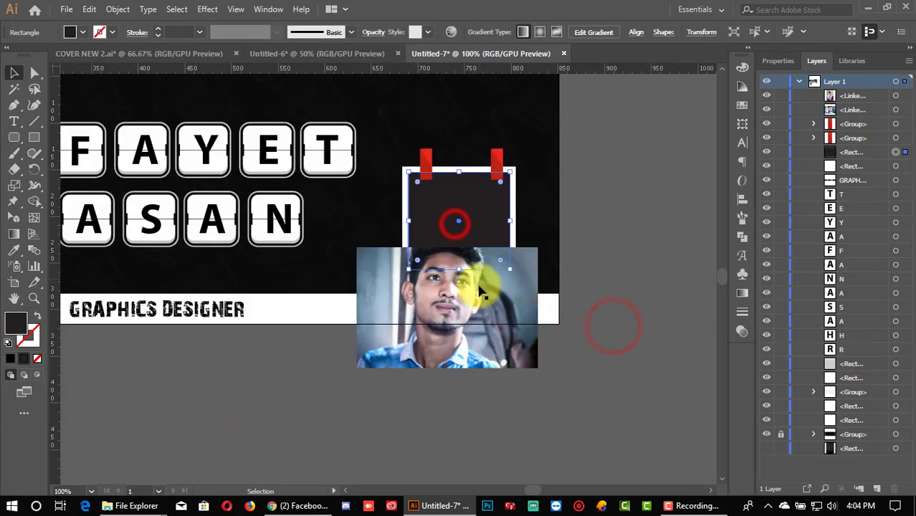
right_click(446, 228)
mouse_move(534, 425)
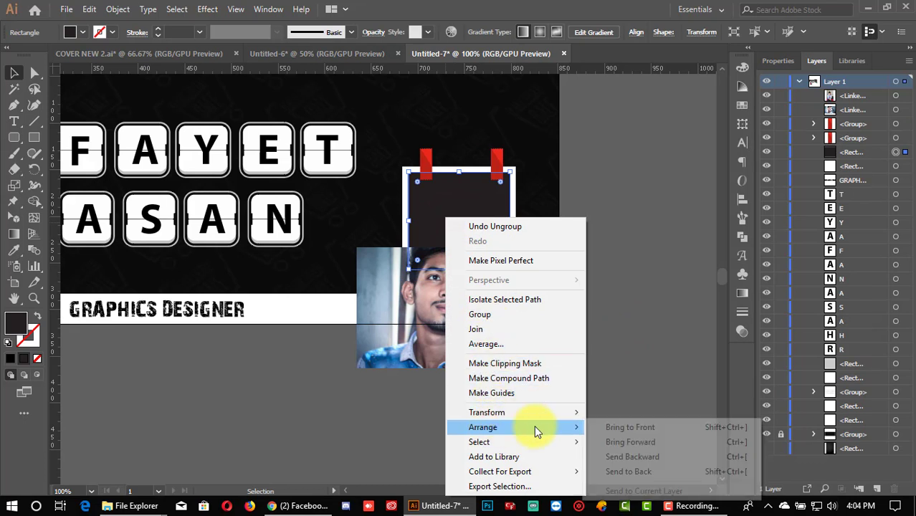
click(600, 428)
shift+click(444, 347)
right_click(438, 268)
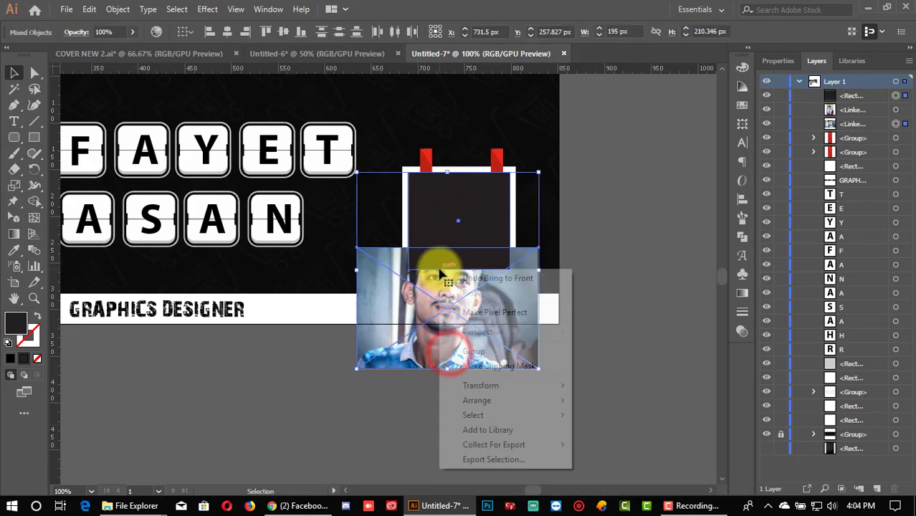
click(492, 366)
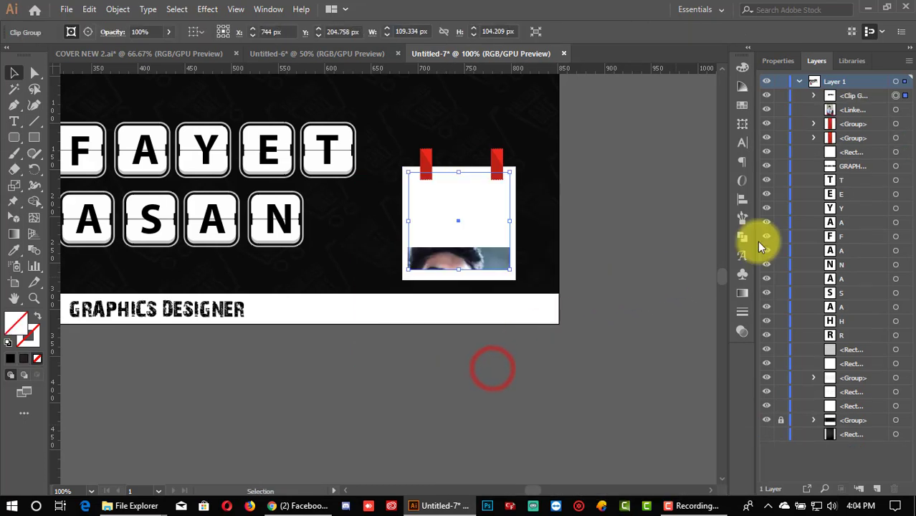
Step: Reposition the clipped photo and scale it to about 167 × 111 px inside the frame
click(814, 96)
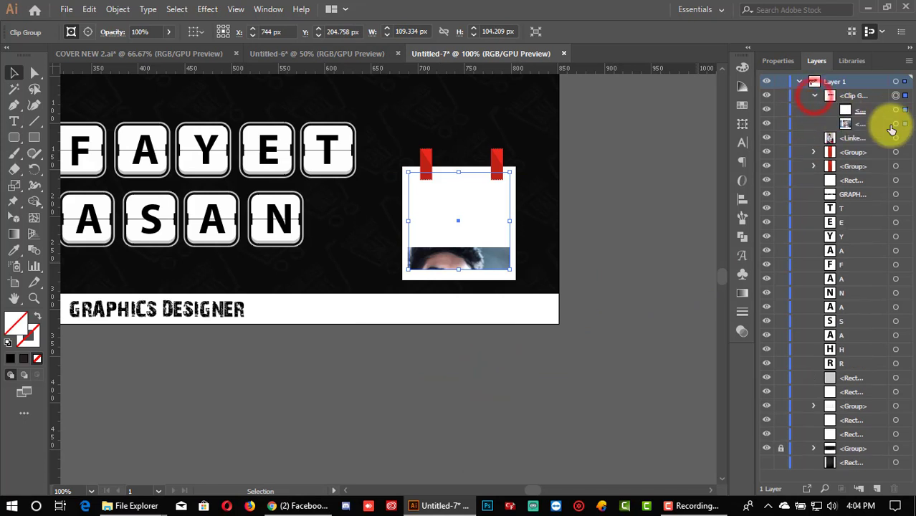
click(896, 124)
drag(509, 273, 486, 235)
key(Right)
key(Right)
key(Right)
key(Right)
key(Right)
key(Right)
key(Right)
key(Right)
key(Right)
key(Right)
key(Right)
key(Right)
key(Right)
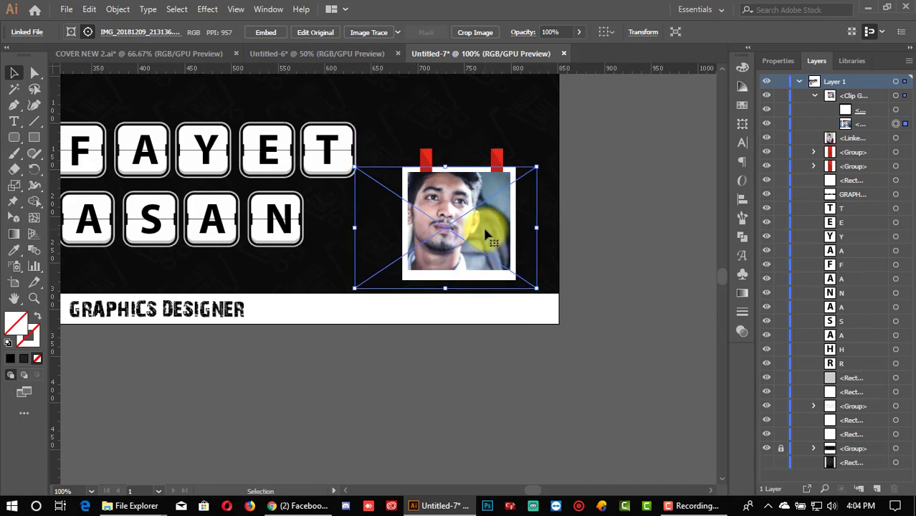
key(Down)
key(Down)
key(Down)
key(Down)
key(Right)
key(Right)
key(Right)
key(Right)
key(Right)
key(Right)
key(Right)
key(Right)
key(Right)
key(Right)
key(Right)
key(Right)
key(Down)
key(Down)
key(Down)
key(Down)
key(Down)
key(Down)
key(Down)
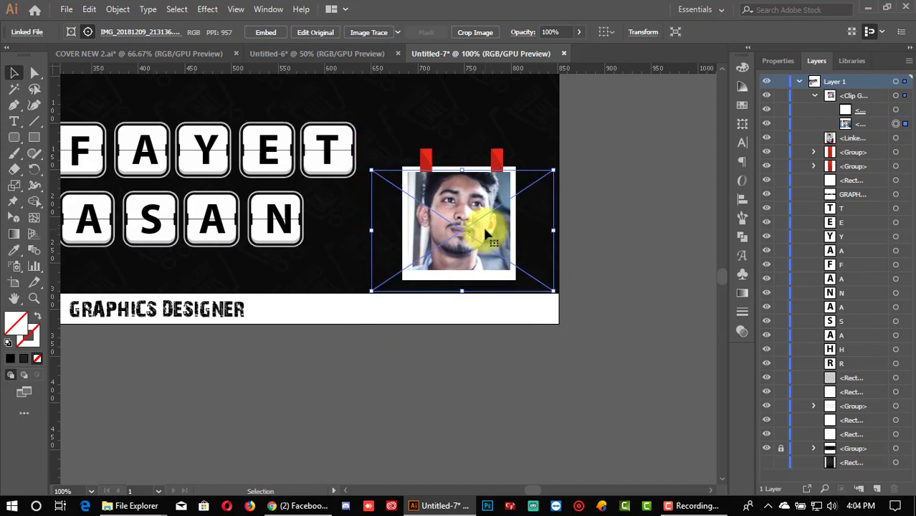
key(Left)
key(Left)
key(Left)
key(Up)
key(Up)
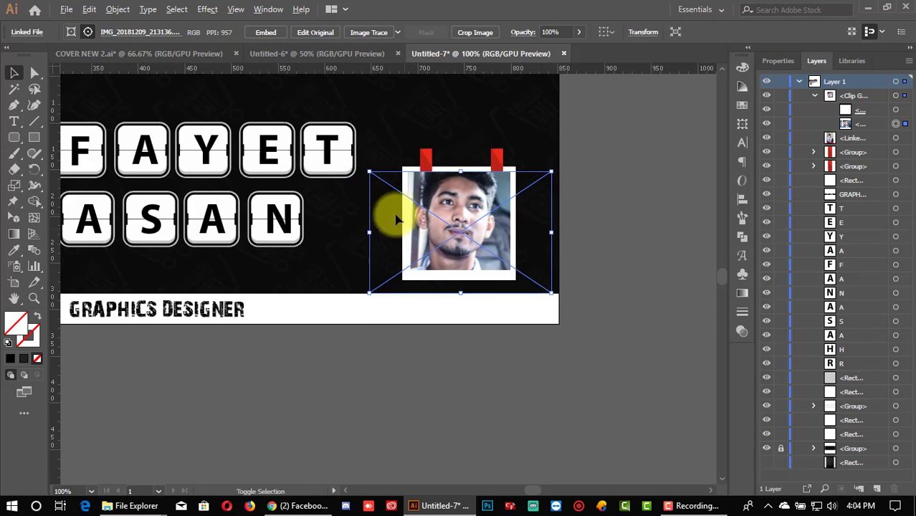
drag(367, 171, 384, 178)
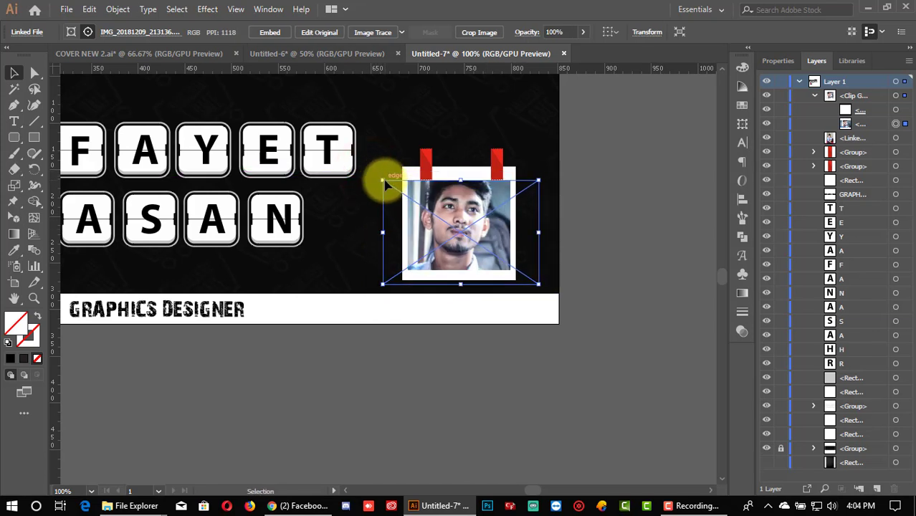
key(Up)
key(Up)
key(Up)
key(Up)
key(Up)
key(Up)
key(Up)
key(Up)
key(Up)
key(Up)
key(Up)
key(Up)
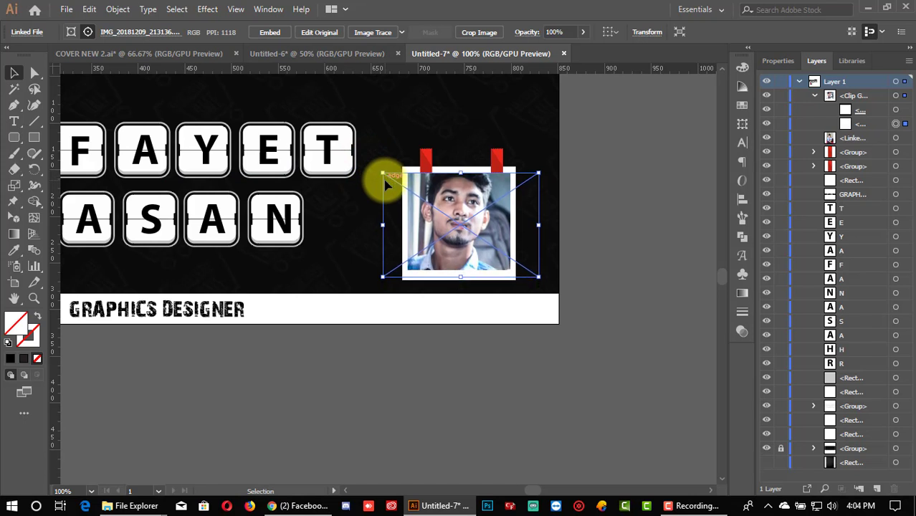
key(Up)
key(Up)
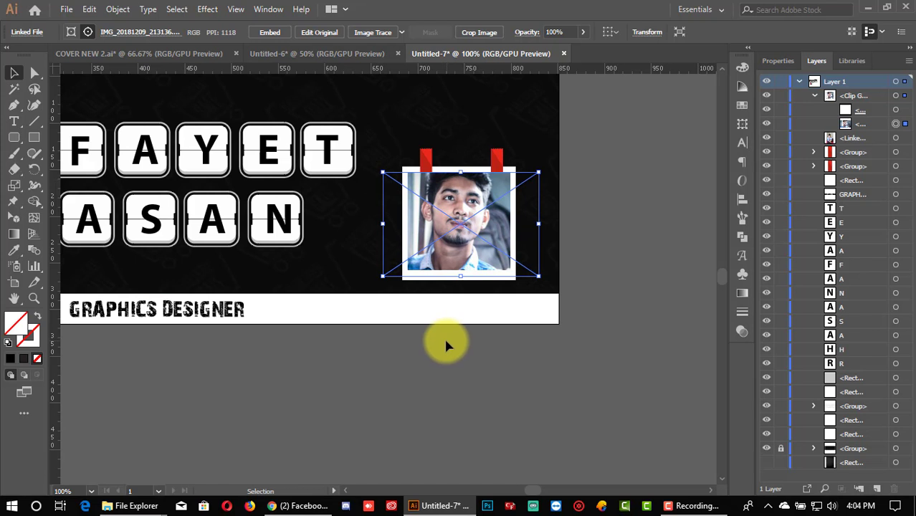
Step: Shrink the seated portrait and place it over the left grey frame
click(447, 371)
scroll(447, 372, down, 1)
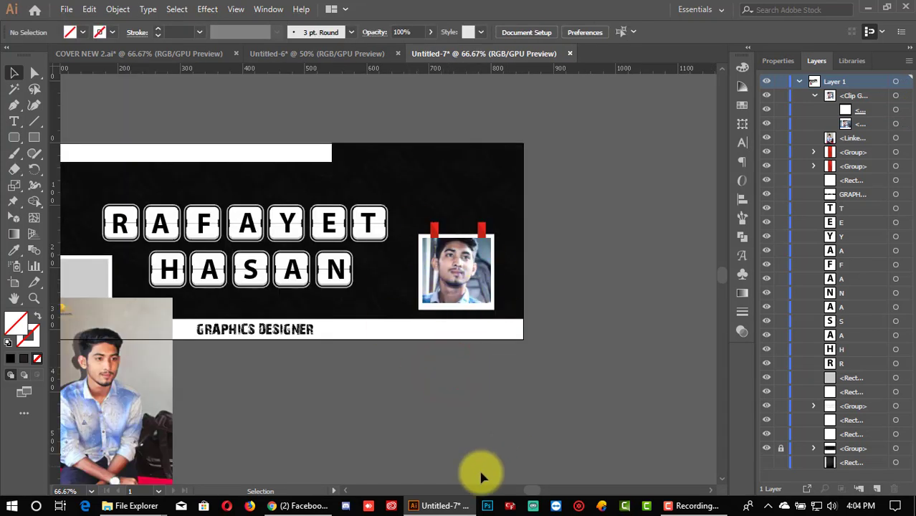
click(345, 490)
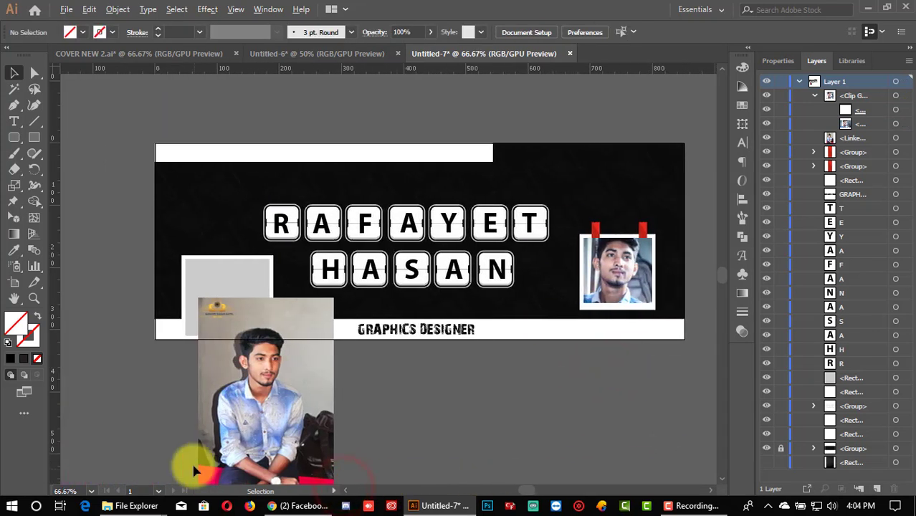
scroll(194, 466, up, 1)
click(247, 401)
drag(305, 216, 260, 197)
Step: Bring the grey rectangle to front and clip the seated portrait to it
click(260, 194)
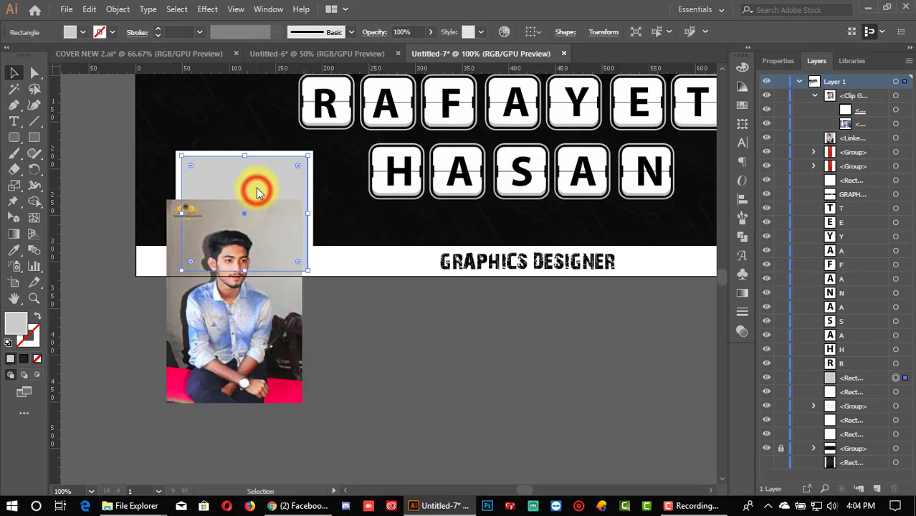
right_click(257, 189)
mouse_move(323, 397)
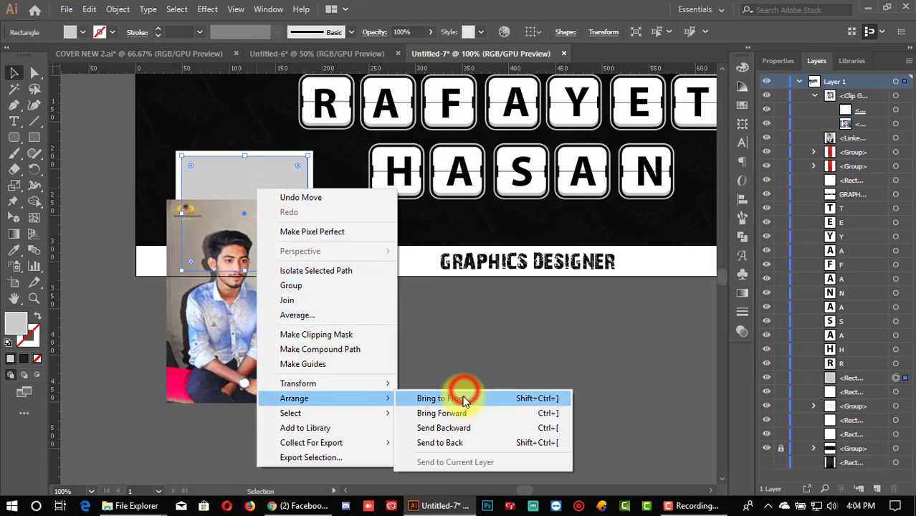
click(465, 396)
shift+click(235, 326)
right_click(235, 327)
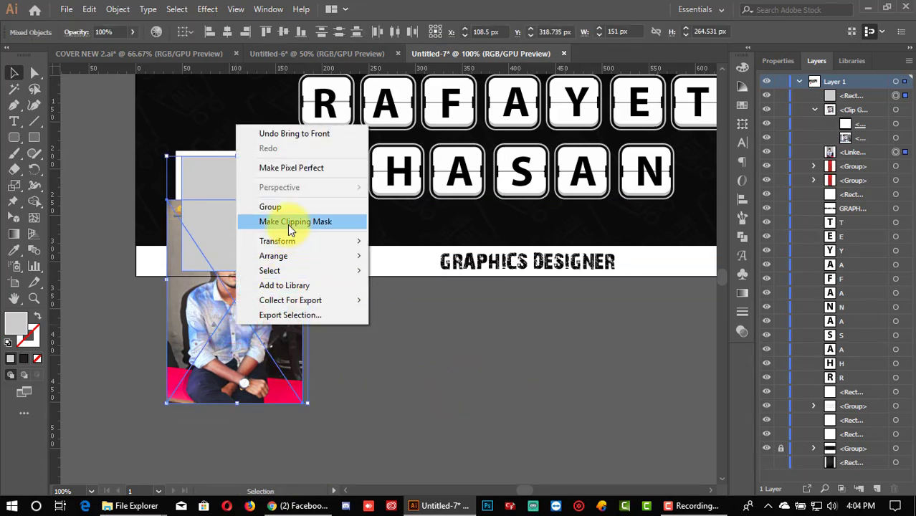
click(295, 222)
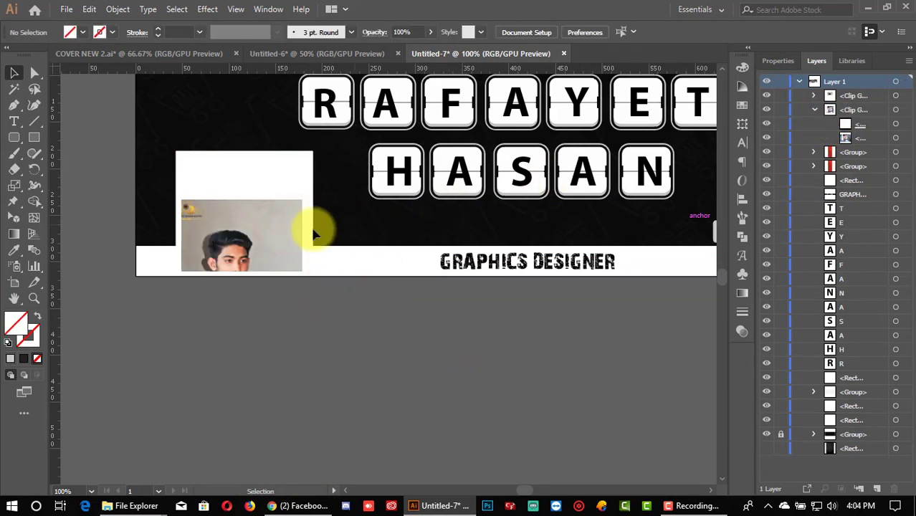
Step: Shift the clipped portrait up so his upper body fills the frame
click(814, 95)
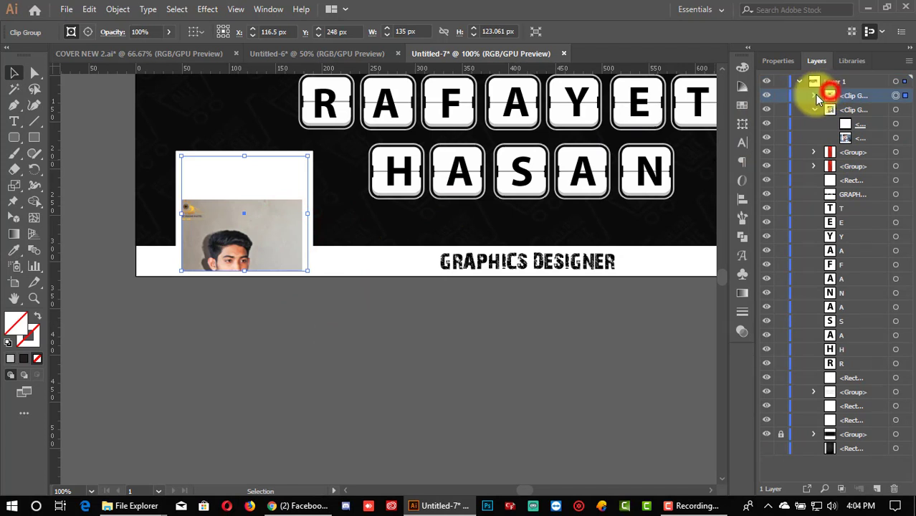
click(892, 123)
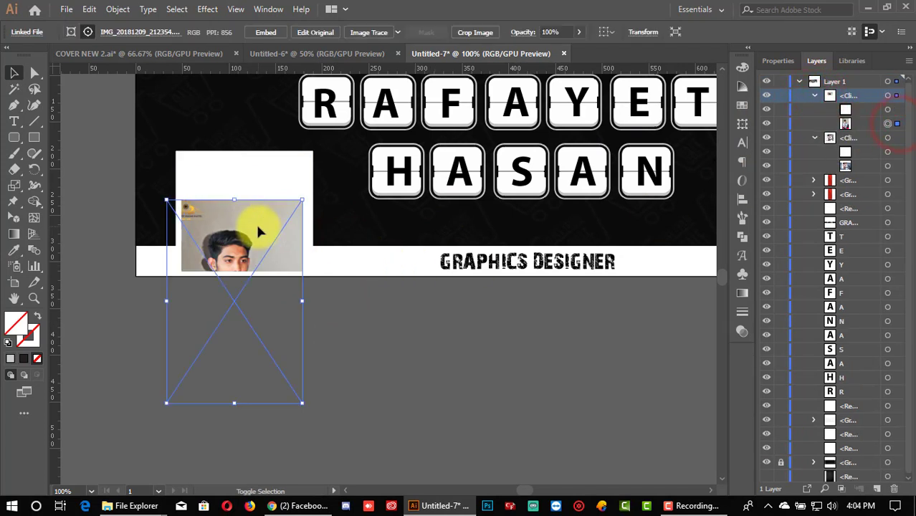
mouse_move(256, 235)
mouse_down()
mouse_move(262, 175)
mouse_move(263, 218)
mouse_up()
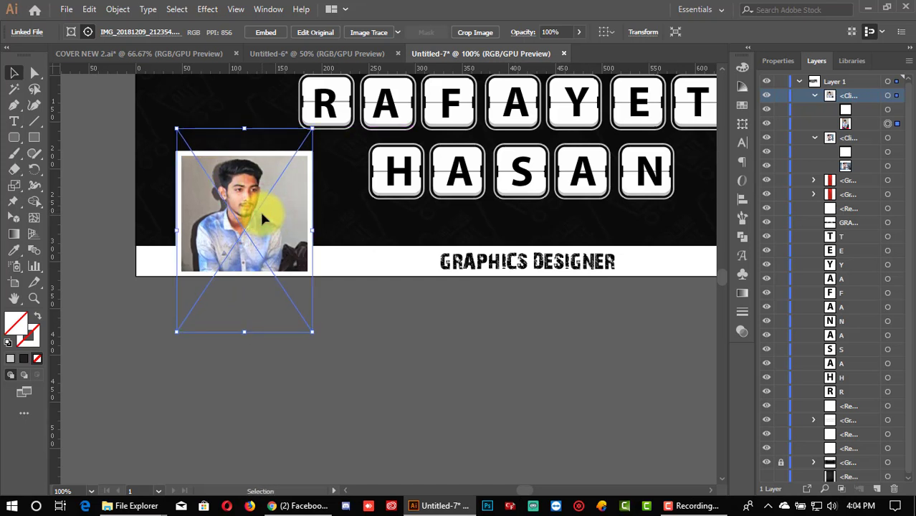
click(412, 347)
alt+scroll(414, 347, down, 2)
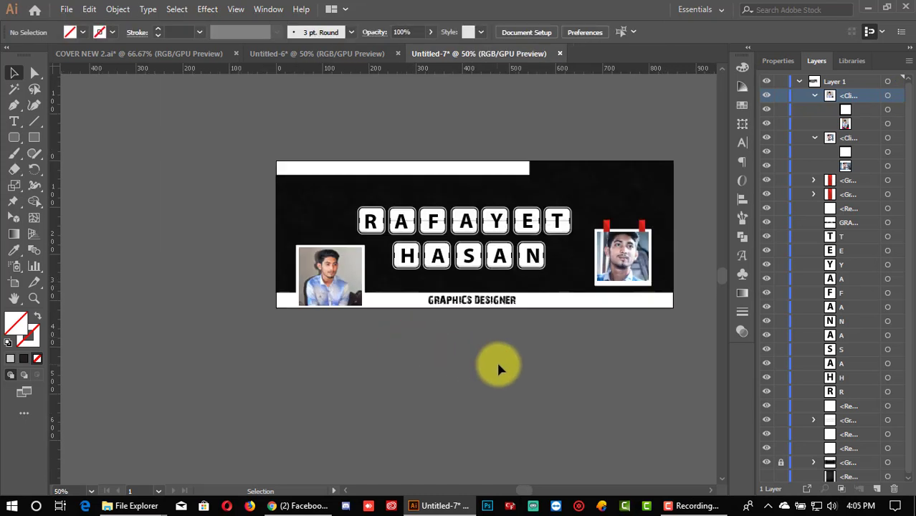
alt+scroll(482, 362, up, 1)
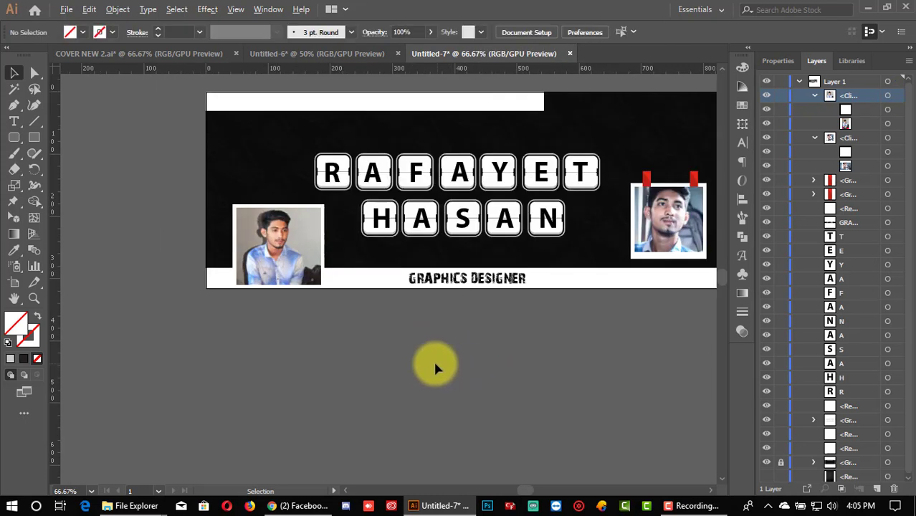
alt+scroll(429, 358, down, 1)
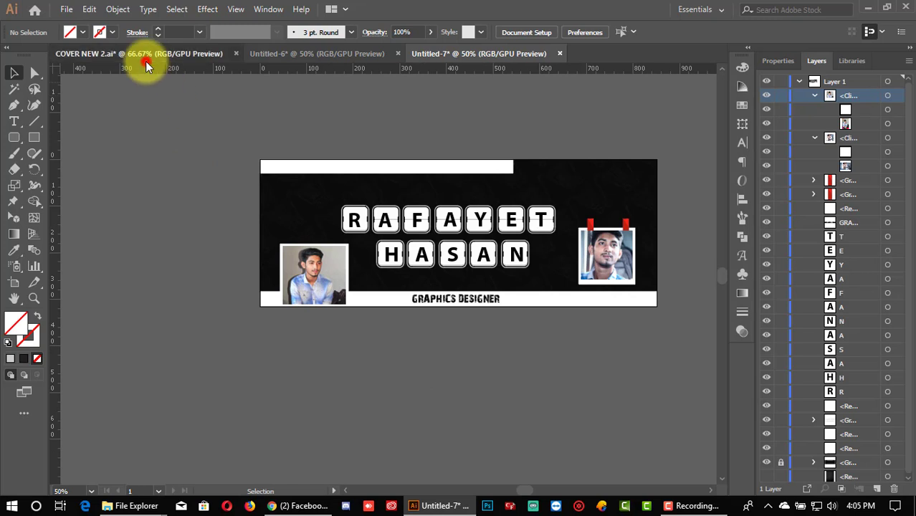
click(145, 57)
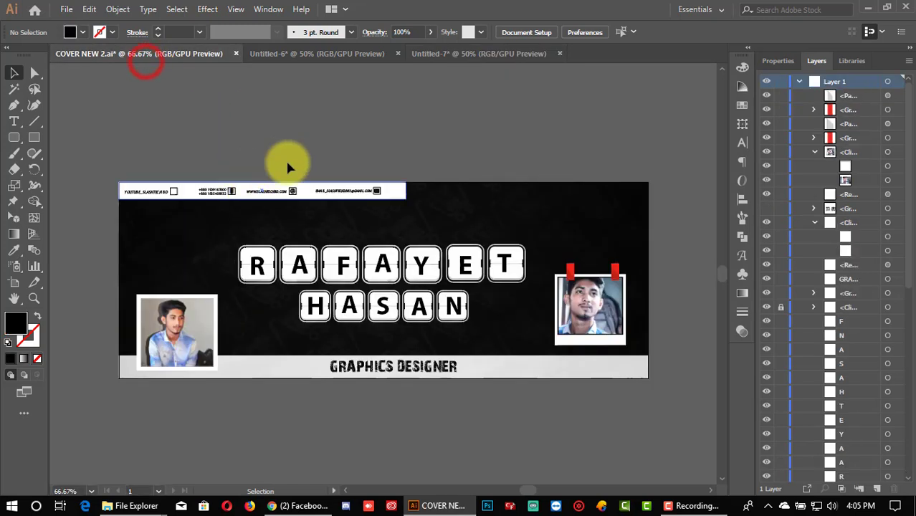
click(453, 59)
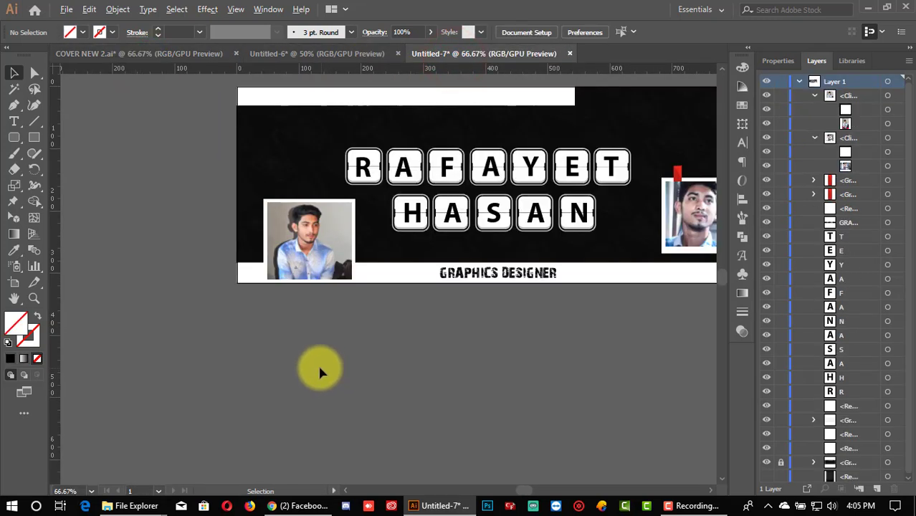
alt+scroll(327, 370, up, 3)
scroll(318, 355, up, 2)
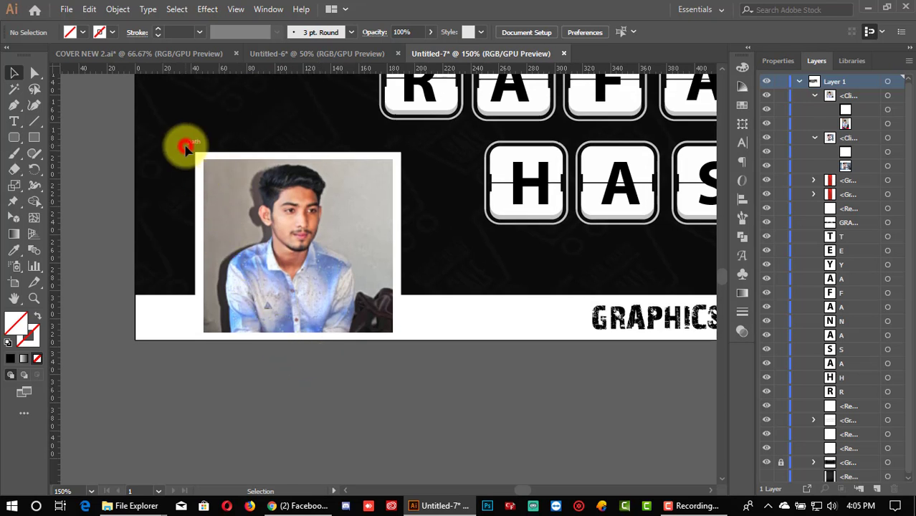
Step: Group the left photo with its white frame and lift it slightly
drag(341, 213, 407, 227)
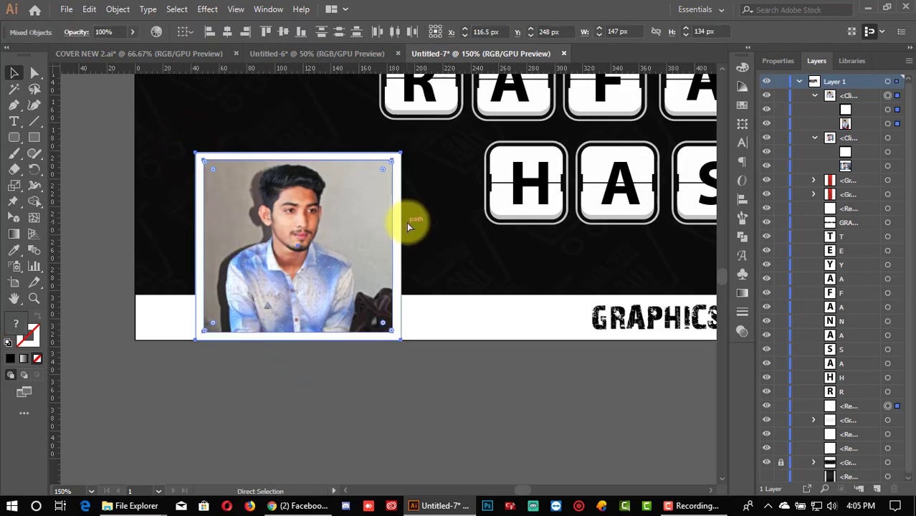
key(ctrl+g)
mouse_move(347, 270)
mouse_down()
mouse_move(343, 250)
mouse_move(340, 260)
mouse_up()
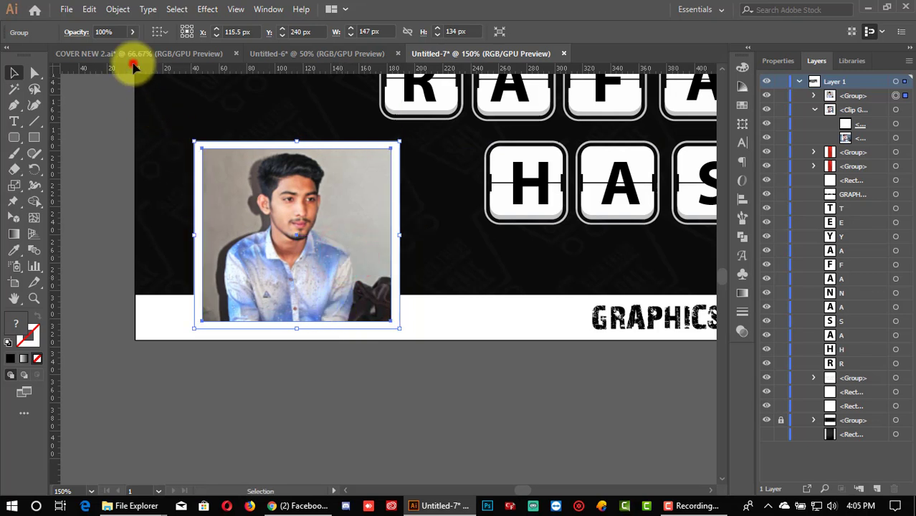
click(133, 56)
click(473, 54)
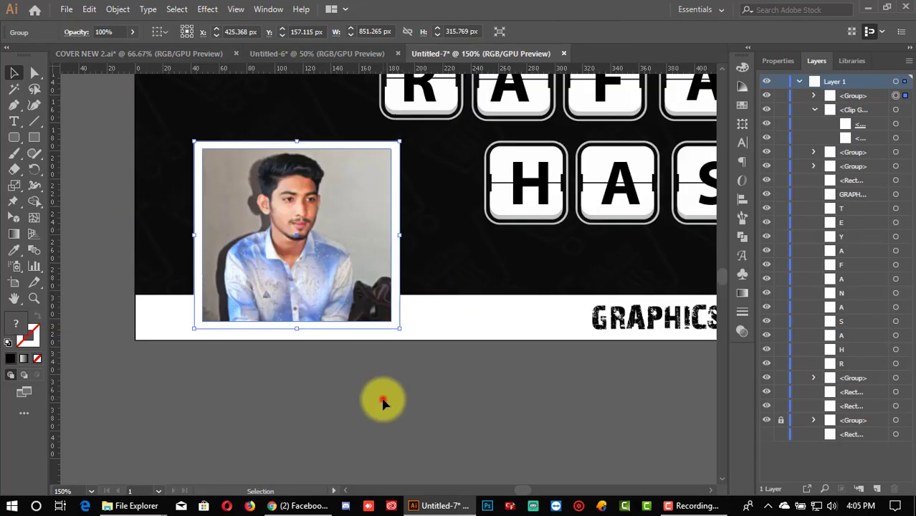
click(382, 402)
scroll(380, 399, down, 1)
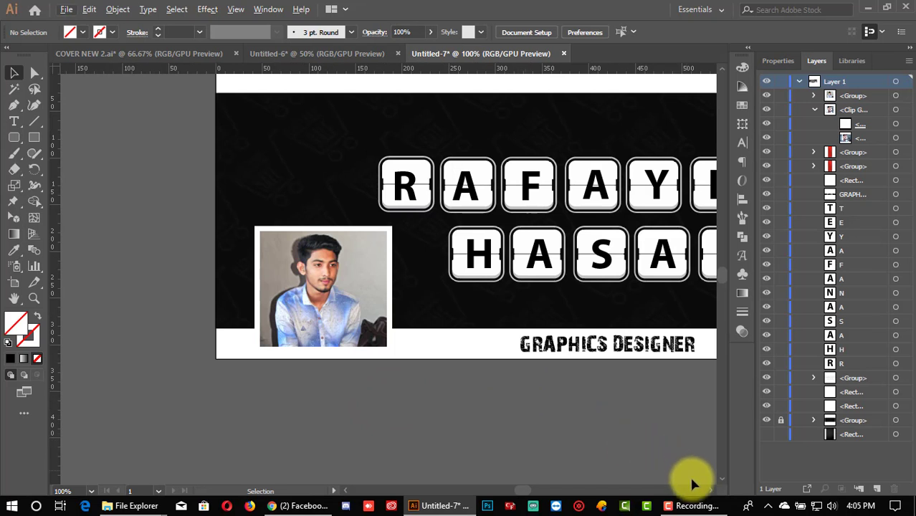
Step: Fill the bottom GRAPHICS DESIGNER bar with a light grey swatch
click(709, 489)
click(627, 348)
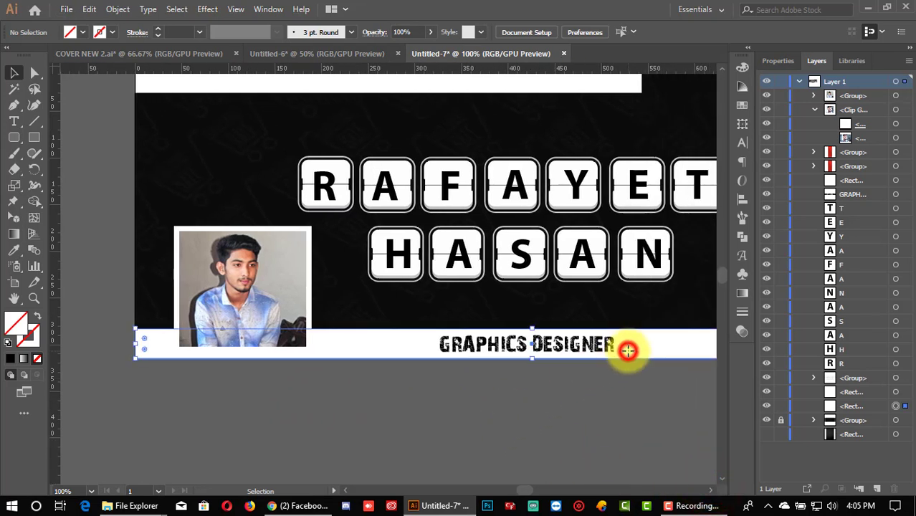
click(83, 33)
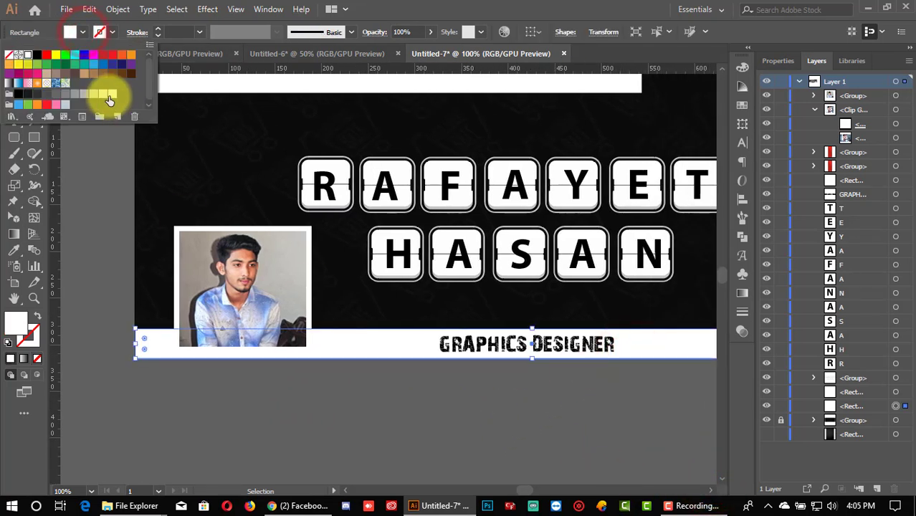
click(109, 97)
click(109, 93)
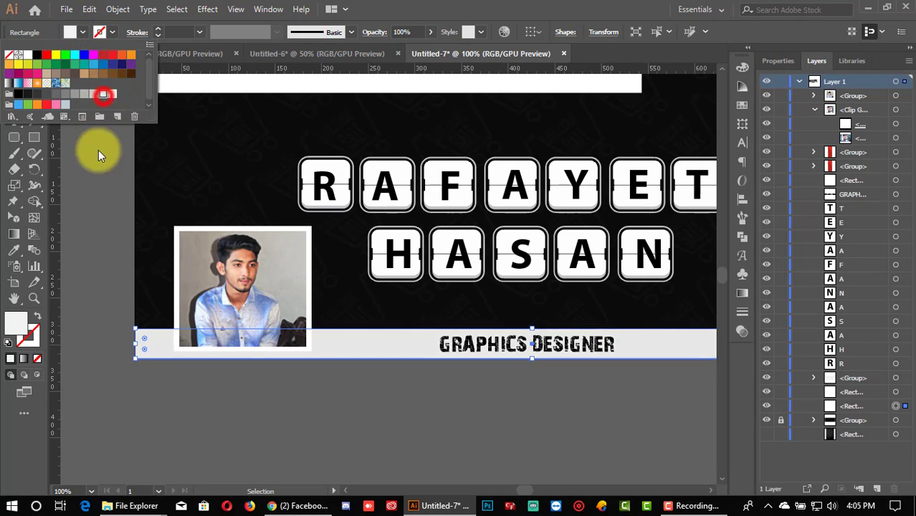
click(91, 220)
scroll(104, 229, down, 1)
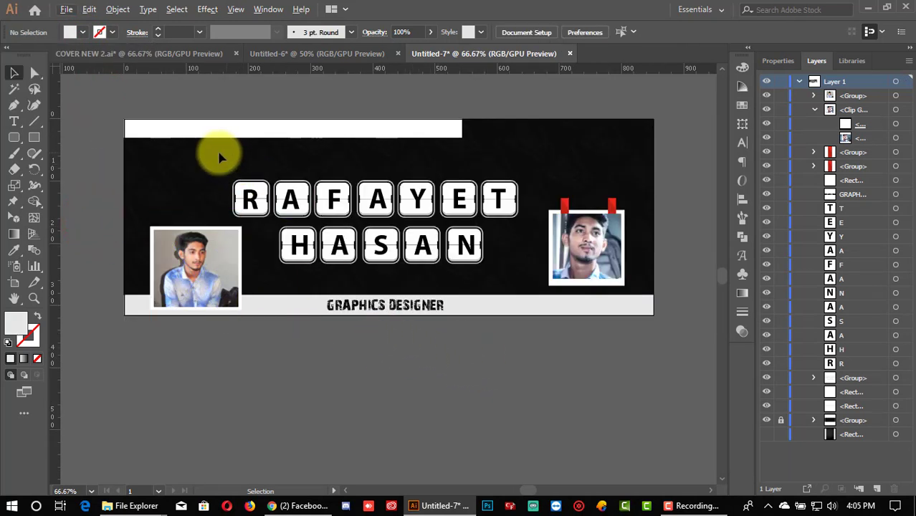
drag(219, 162, 420, 255)
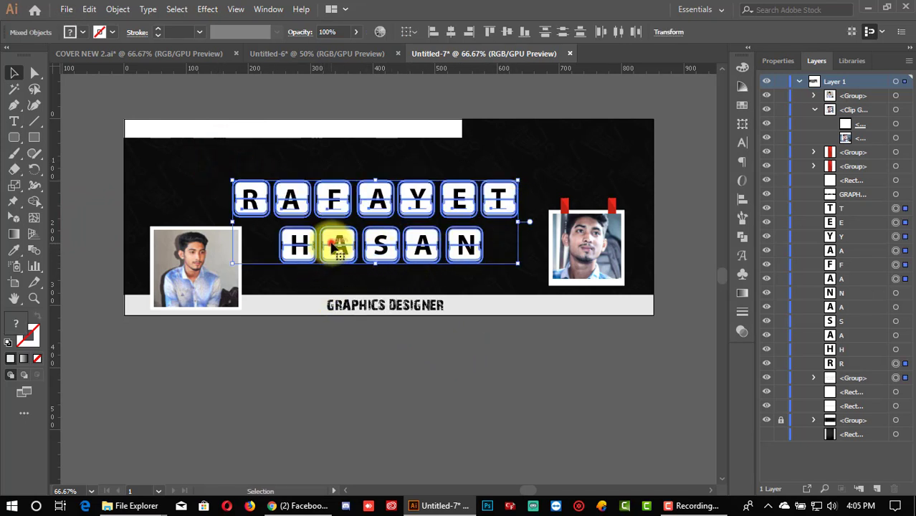
drag(332, 244, 334, 241)
key(ctrl+z)
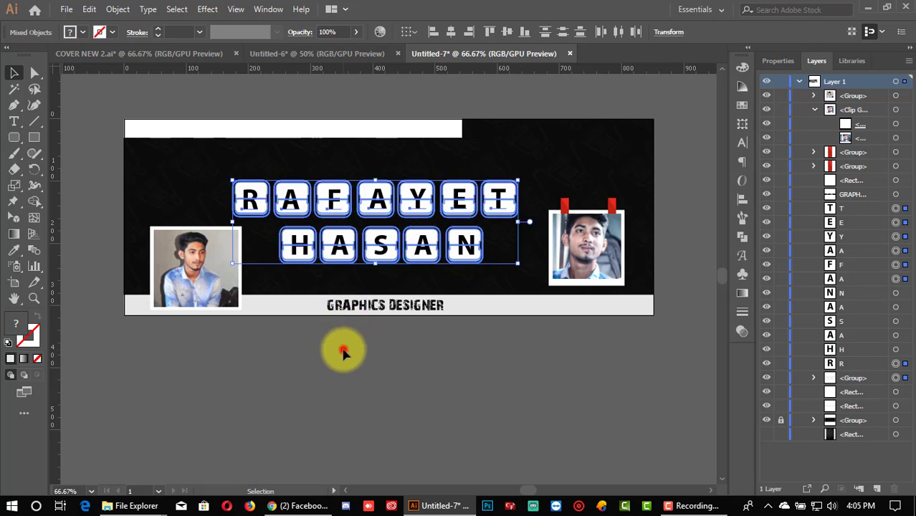
click(343, 351)
click(296, 244)
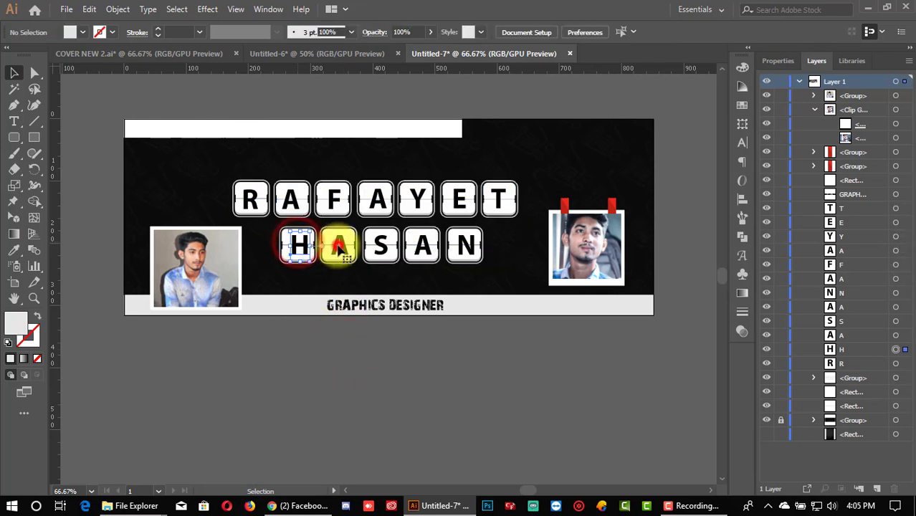
shift+click(339, 248)
shift+click(381, 249)
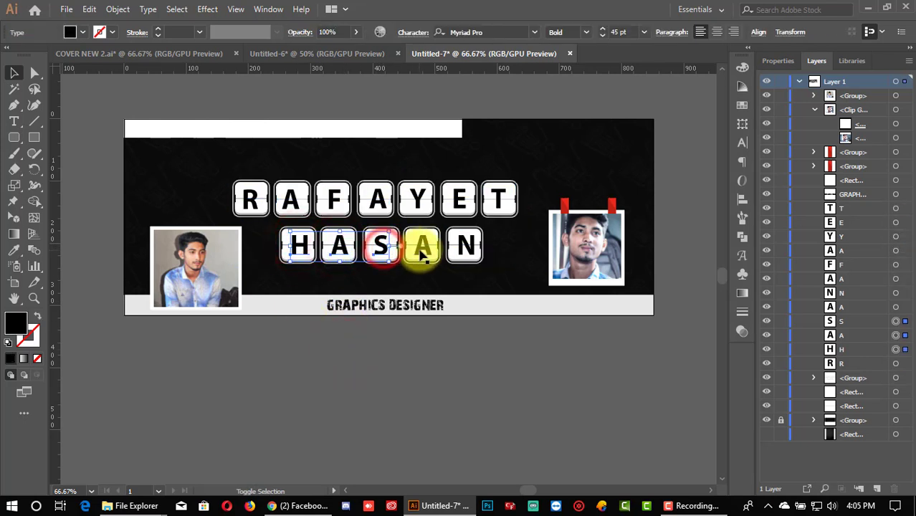
shift+click(422, 252)
shift+click(466, 255)
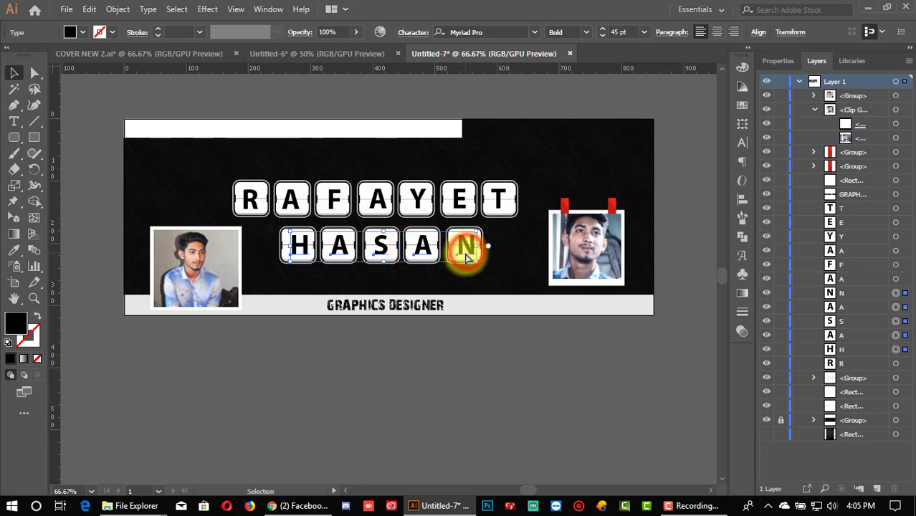
key(ctrl+g)
click(414, 339)
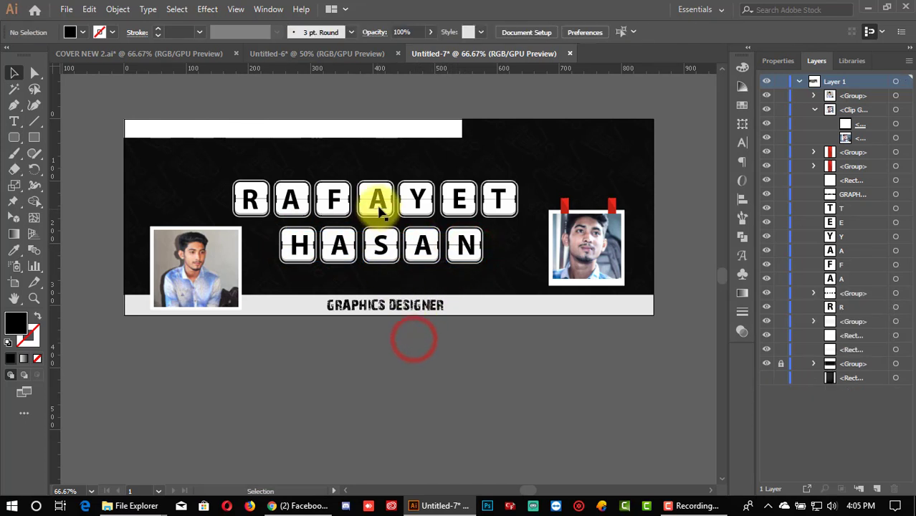
click(378, 202)
shift+click(334, 201)
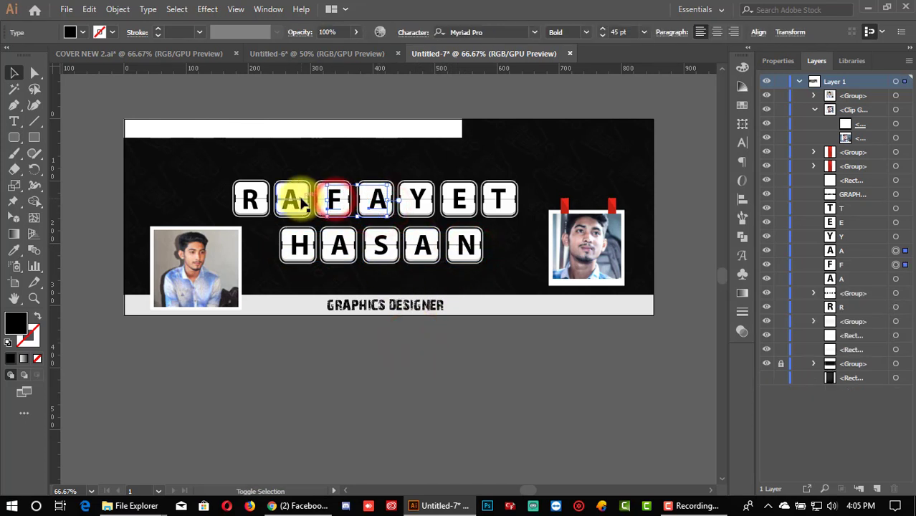
shift+click(294, 200)
shift+click(251, 202)
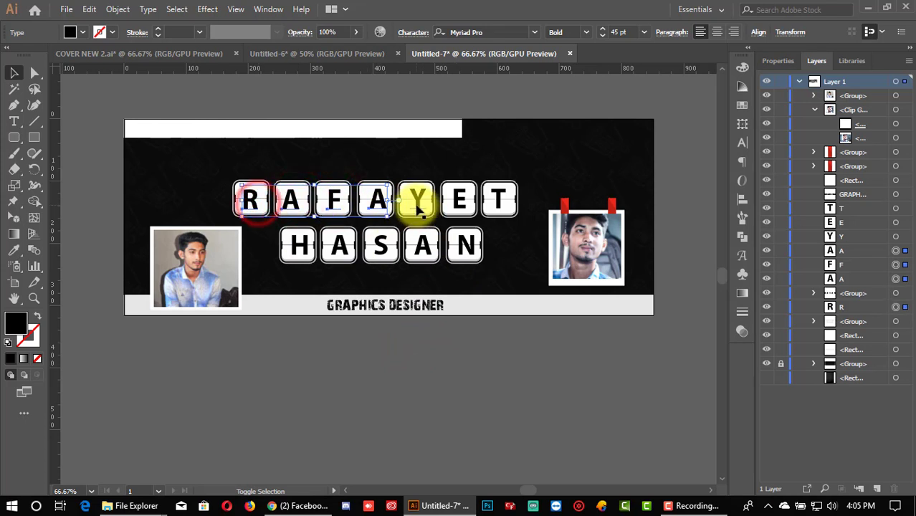
shift+click(419, 203)
shift+click(460, 202)
shift+click(499, 206)
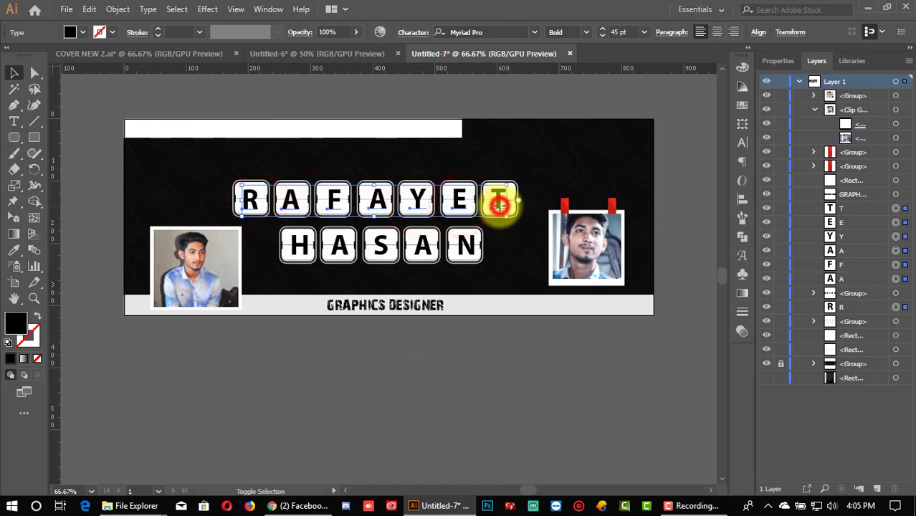
key(ctrl+g)
drag(301, 168, 407, 255)
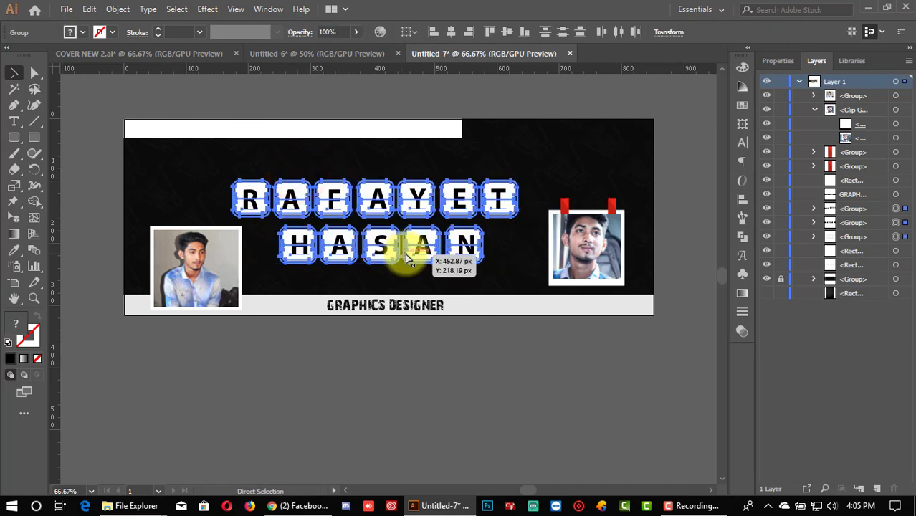
key(ctrl+g)
click(402, 357)
click(581, 265)
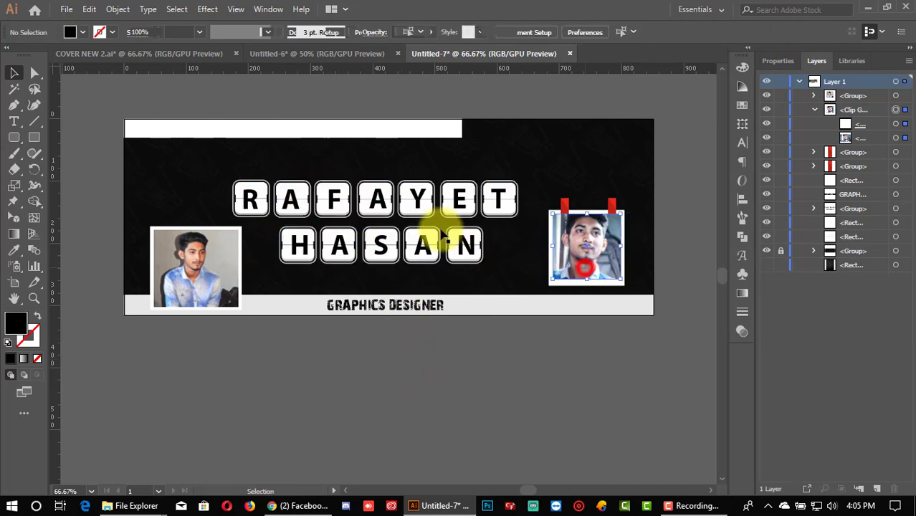
click(419, 209)
drag(376, 179, 382, 200)
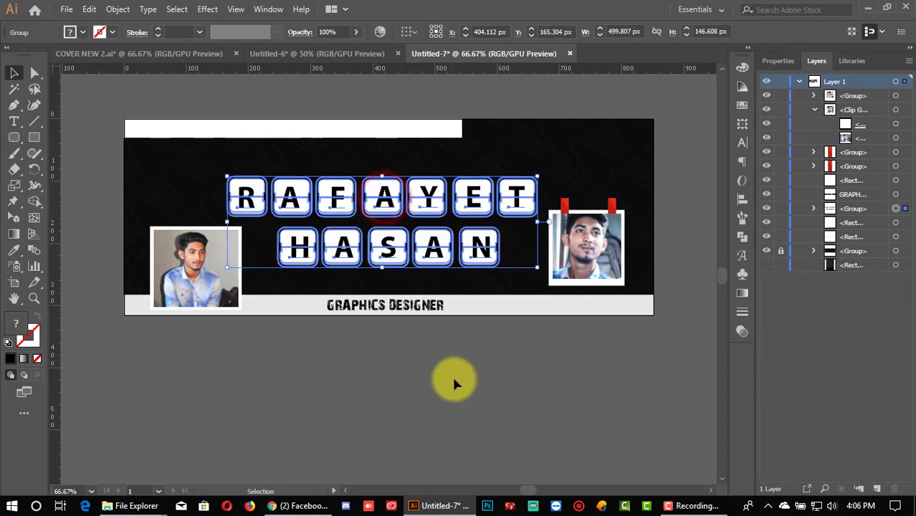
click(454, 383)
click(415, 239)
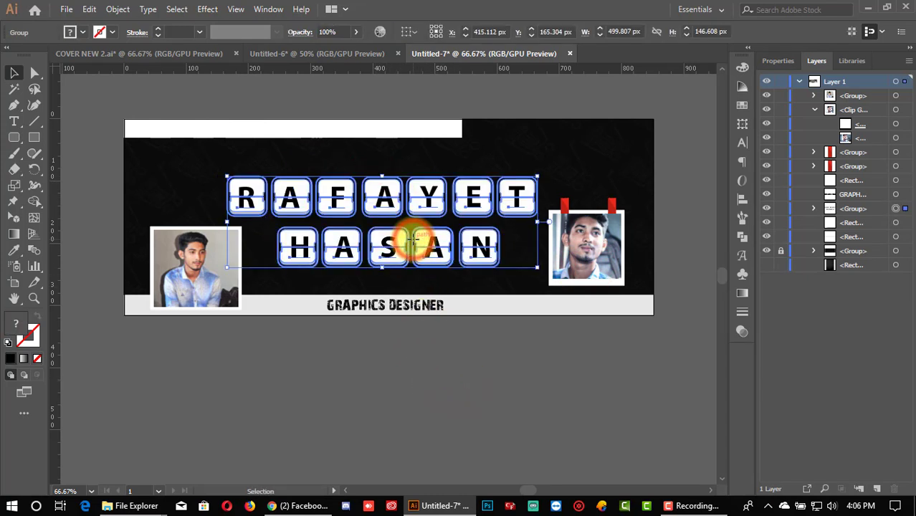
key(Up)
key(Up)
key(Up)
key(Up)
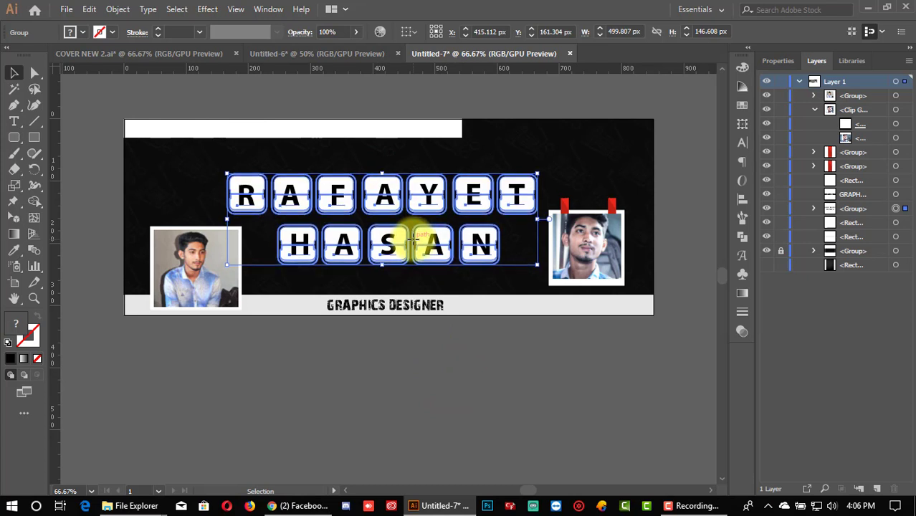
click(450, 363)
scroll(575, 367, up, 1)
scroll(588, 371, up, 1)
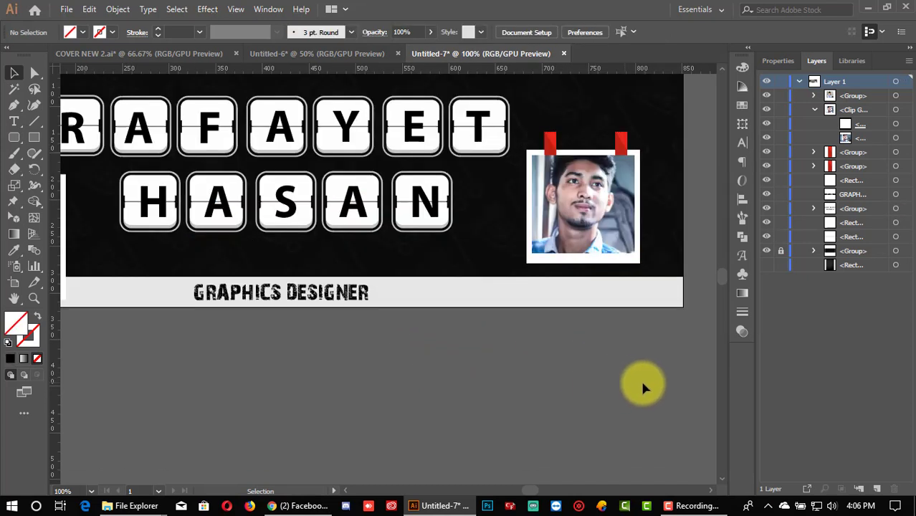
Step: Group the right-hand photo frame with its two red tape strips
scroll(630, 344, up, 2)
click(609, 282)
click(611, 390)
scroll(613, 392, up, 1)
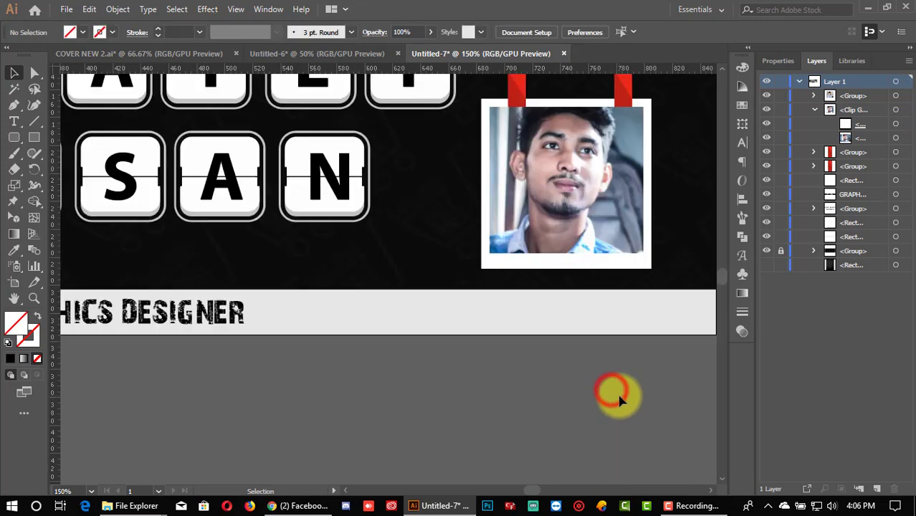
scroll(624, 395, up, 1)
scroll(625, 394, up, 1)
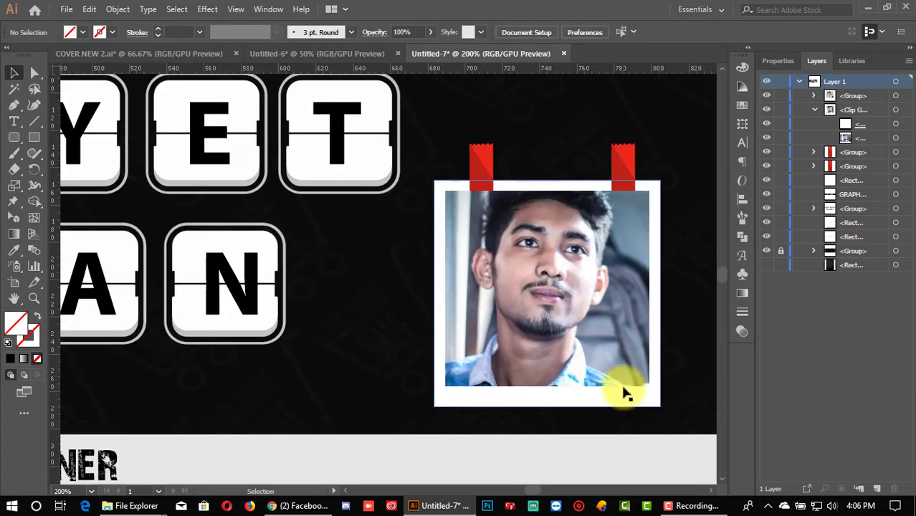
scroll(579, 268, up, 1)
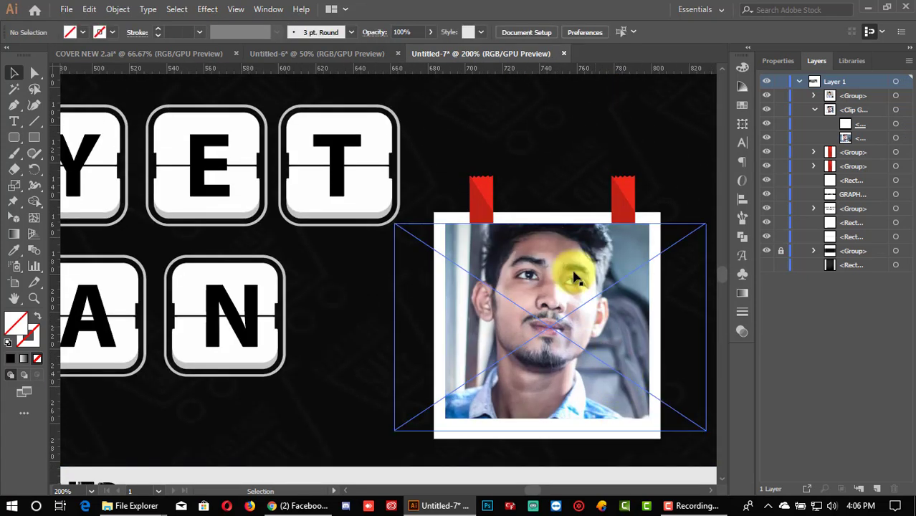
click(491, 180)
click(618, 179)
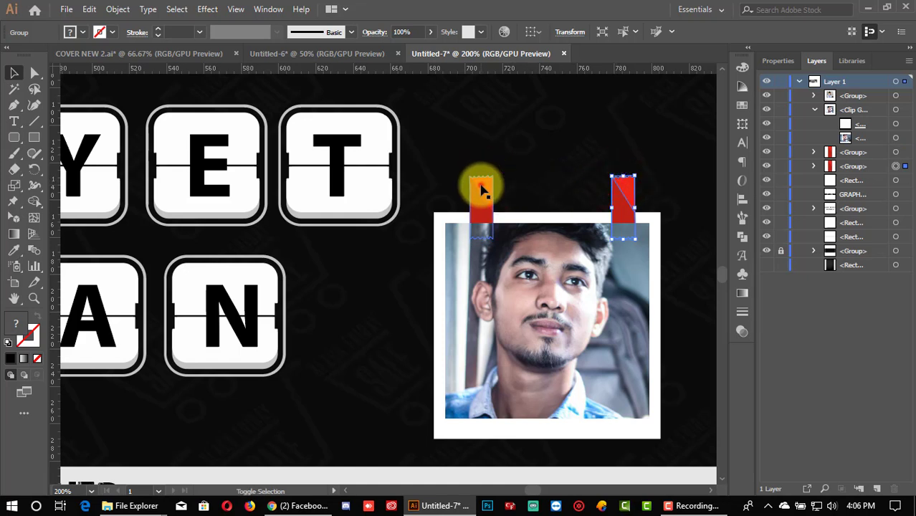
shift+click(482, 184)
right_click(482, 207)
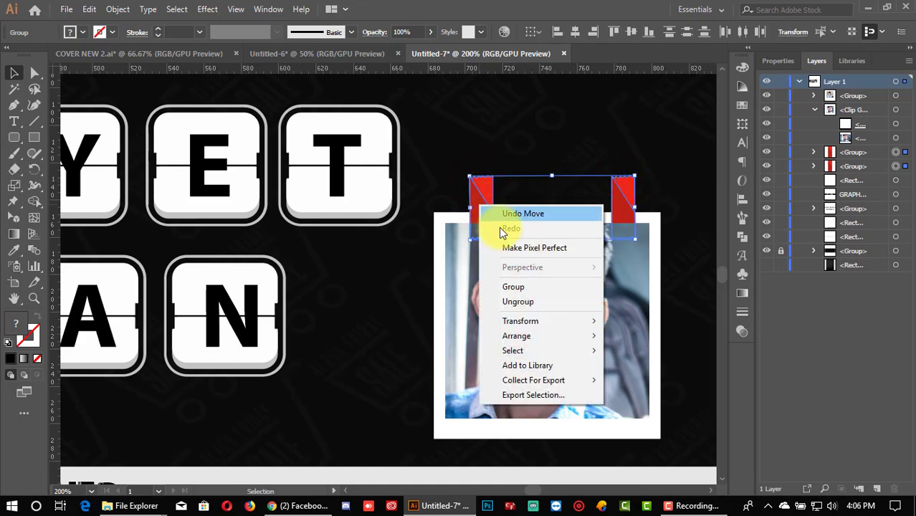
click(511, 159)
drag(462, 143, 654, 326)
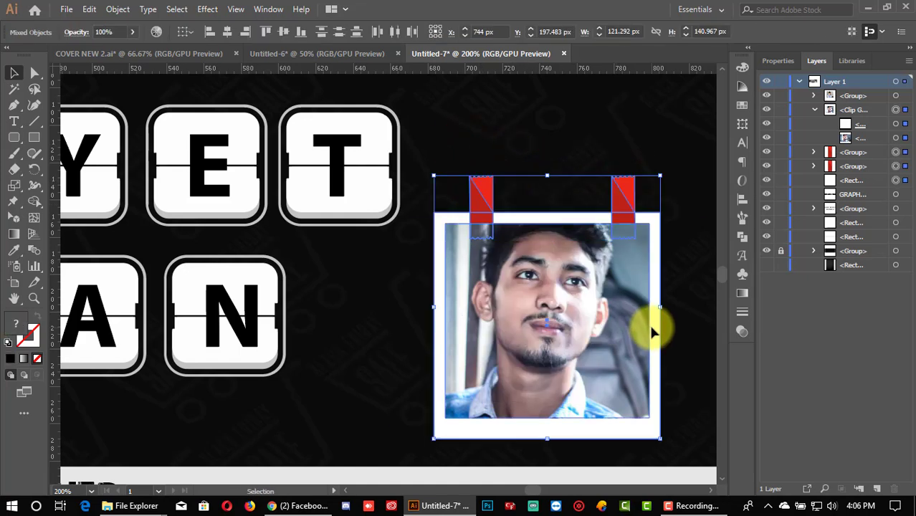
key(ctrl+g)
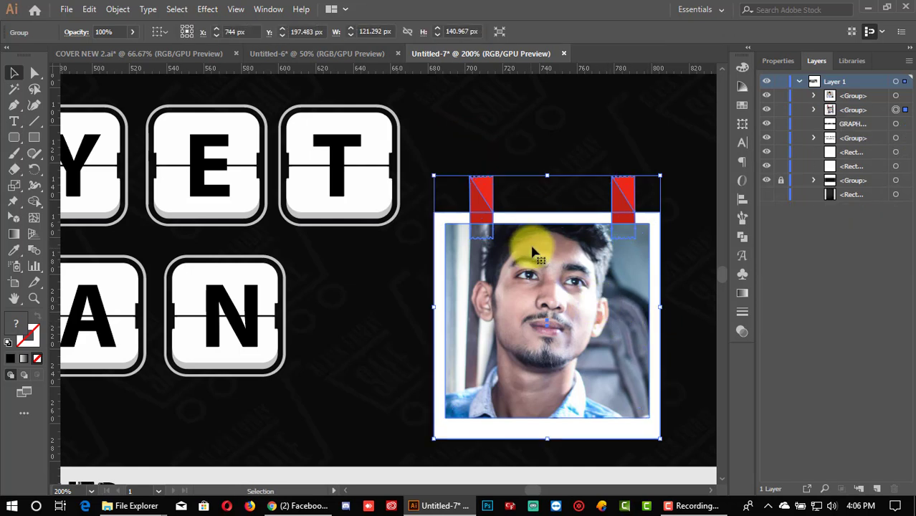
Step: Shrink the taped photo group slightly and shift it a little right and down
drag(546, 176, 542, 180)
key(ctrl+0)
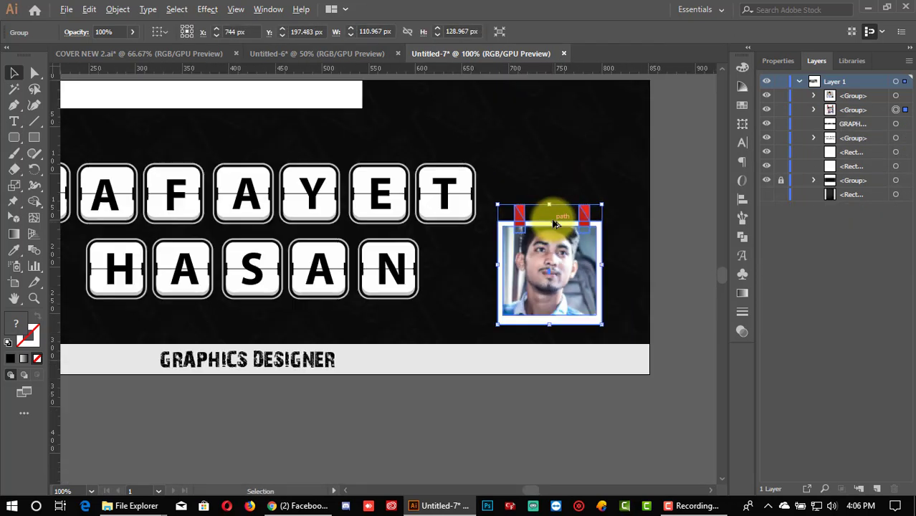
drag(564, 234, 577, 237)
click(556, 388)
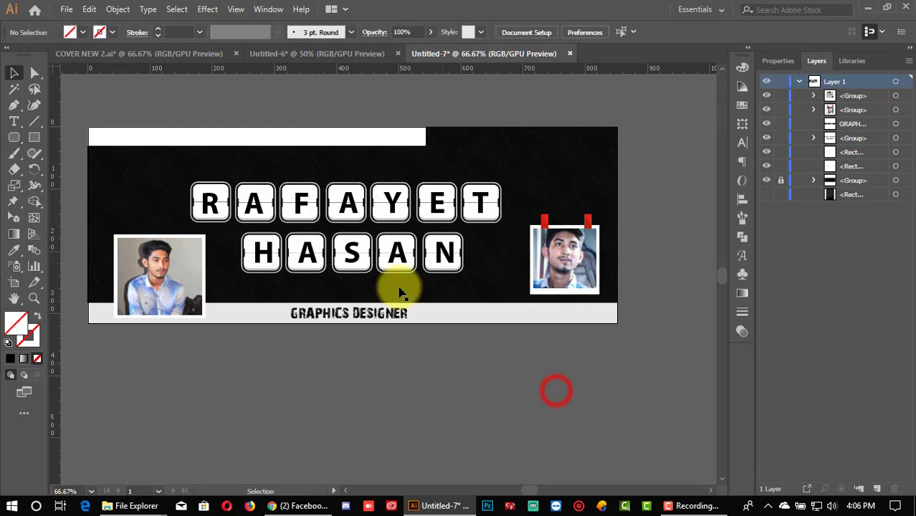
Step: Drag the YouTube, phone, website and e-mail row from Untitled-6 onto the cover's top strip
click(387, 252)
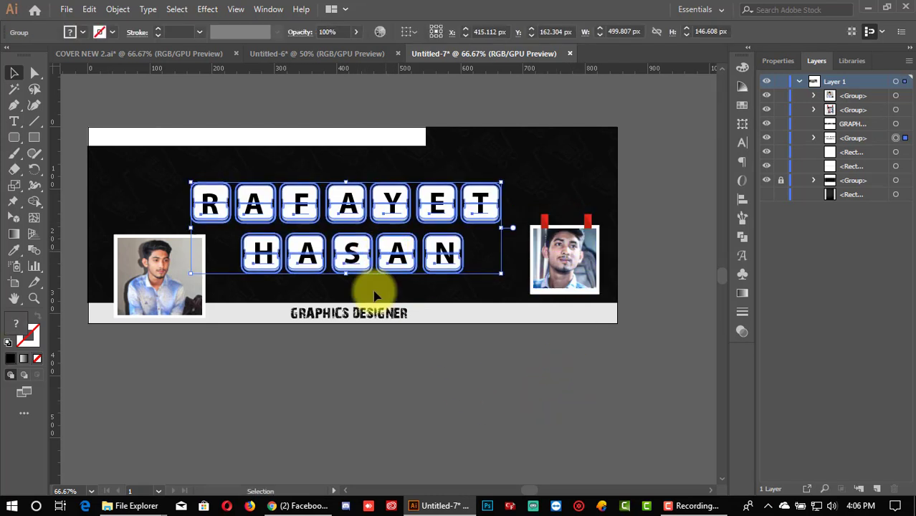
click(364, 382)
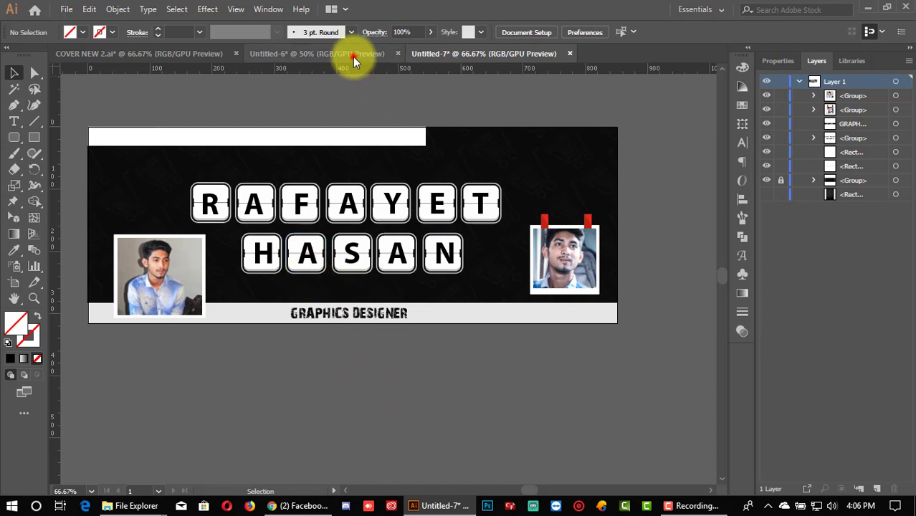
click(353, 56)
drag(341, 368, 430, 58)
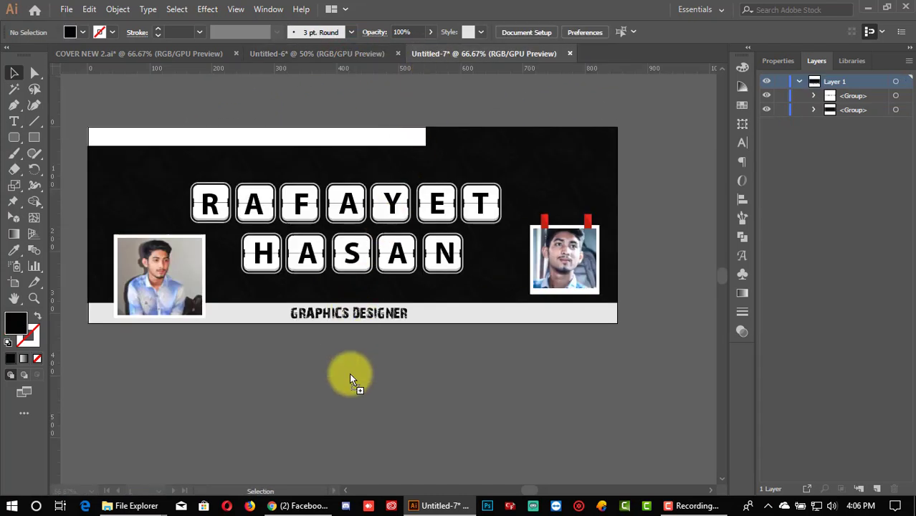
drag(356, 388, 364, 166)
click(402, 439)
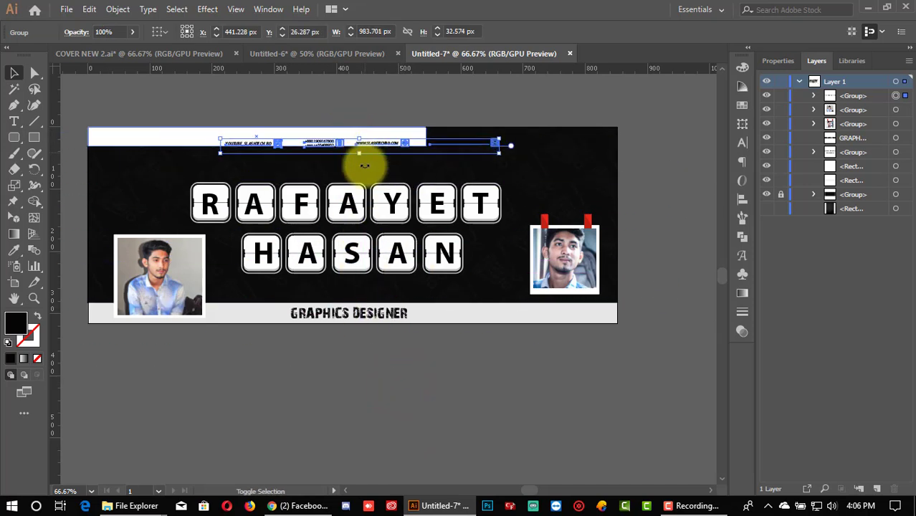
Step: Zoom in and undo the accidental move of the white top bar
key(ctrl+plus)
scroll(347, 221, up, 1)
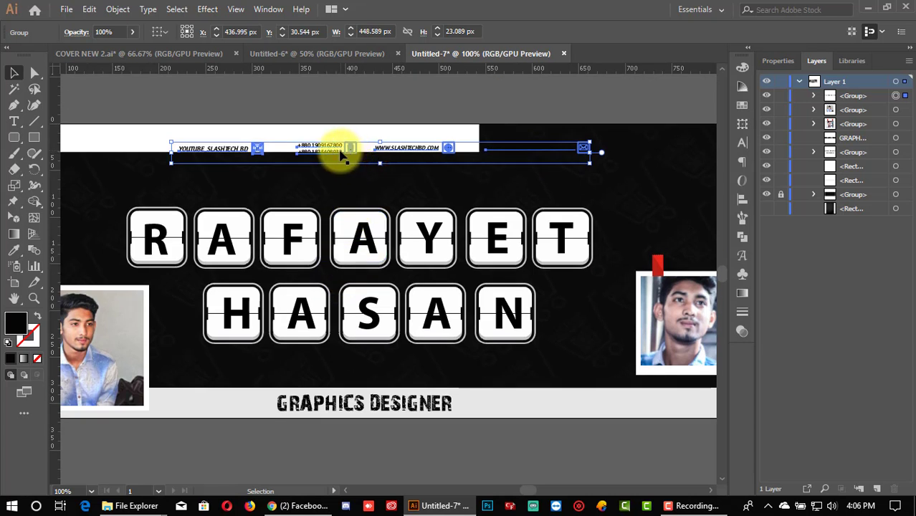
drag(341, 152, 294, 148)
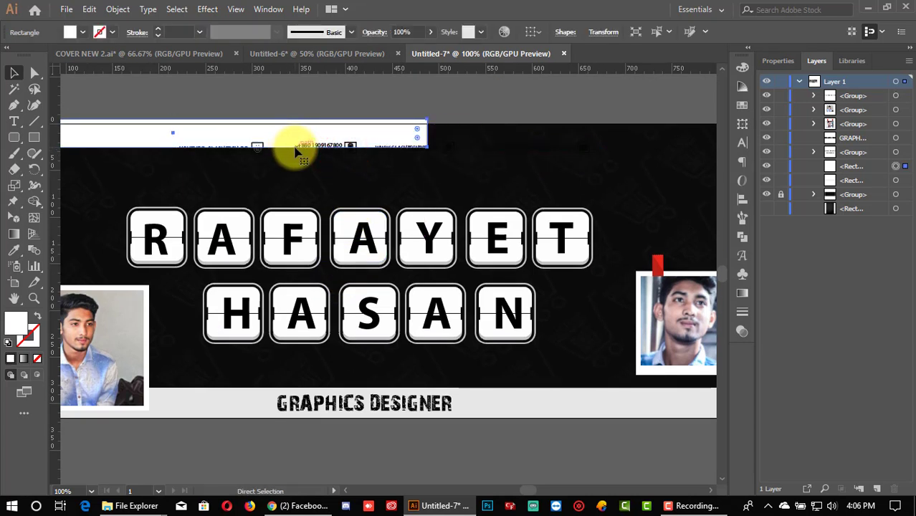
key(ctrl+z)
click(407, 98)
Step: Lock the white top-bar rectangle in the Layers panel, leaving the contact row inside it
click(473, 130)
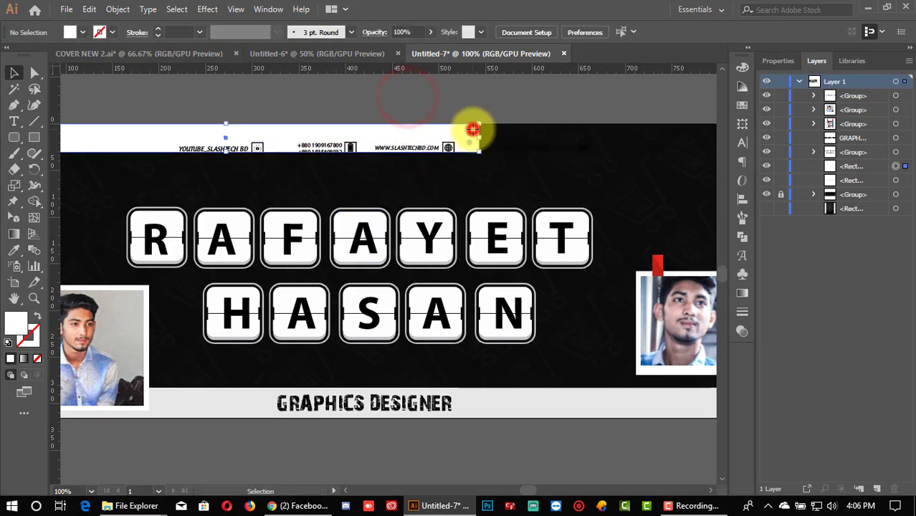
click(780, 166)
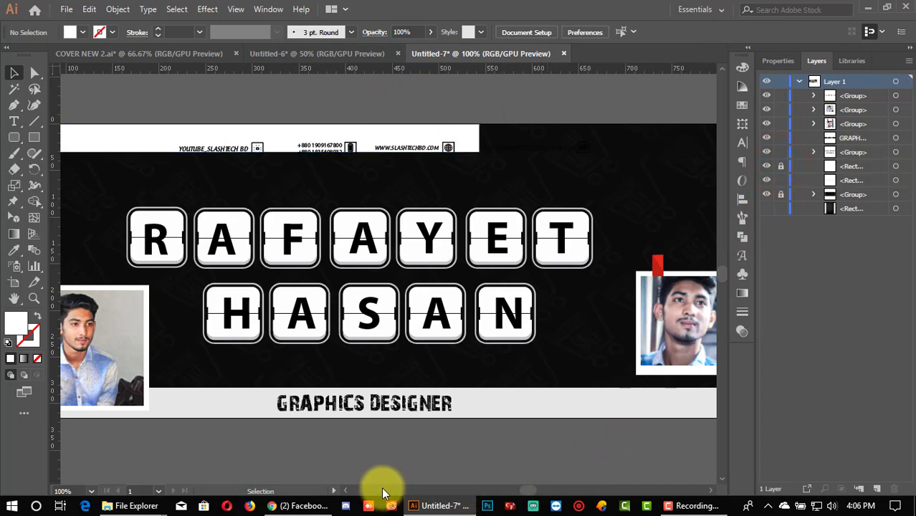
click(356, 491)
click(552, 185)
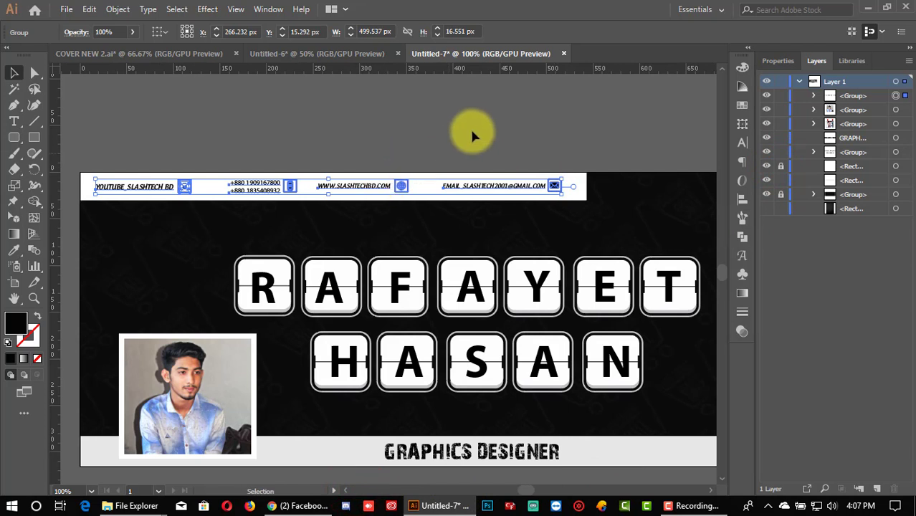
click(471, 134)
scroll(473, 132, down, 1)
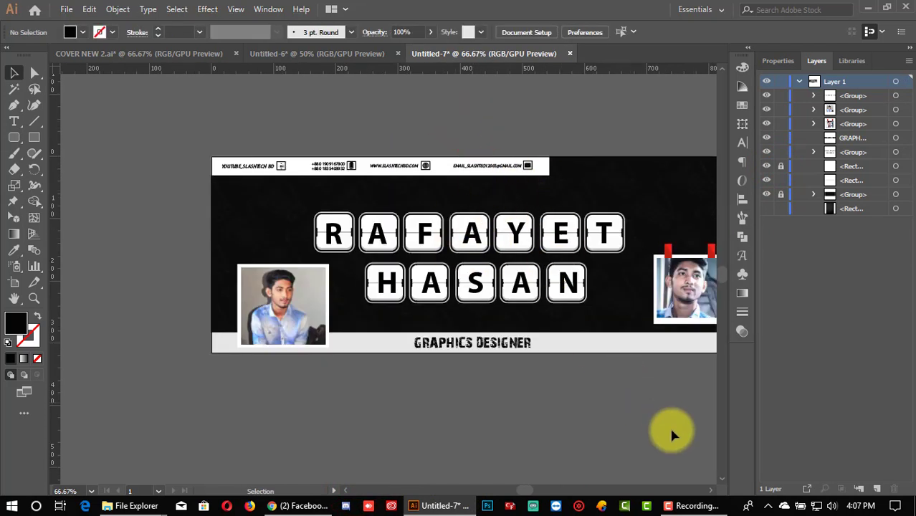
Step: Marquee-select the name tiles, photos, contact row and title, and group them with Ctrl+G
click(707, 491)
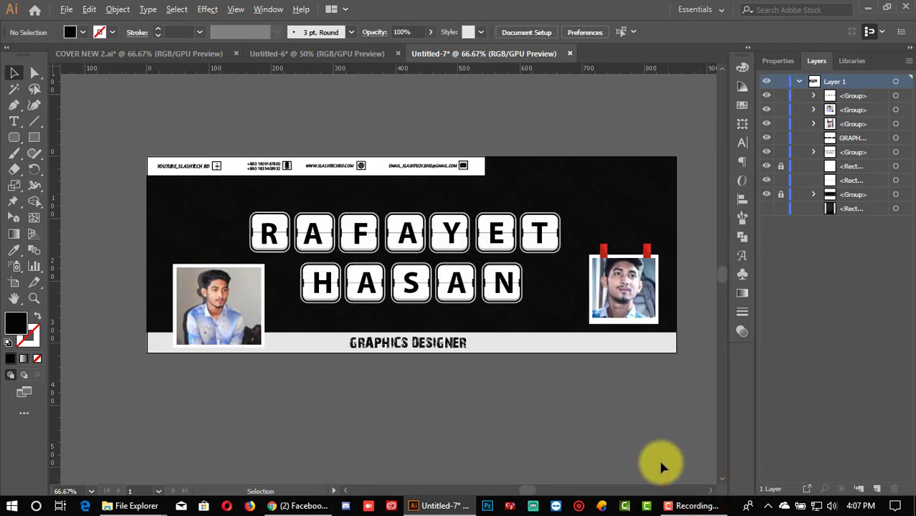
scroll(649, 442, down, 1)
scroll(658, 442, up, 1)
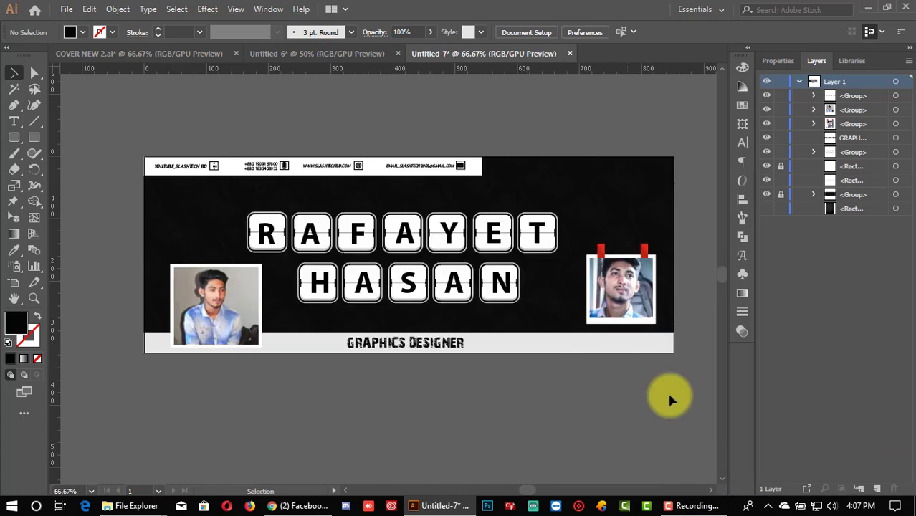
click(712, 488)
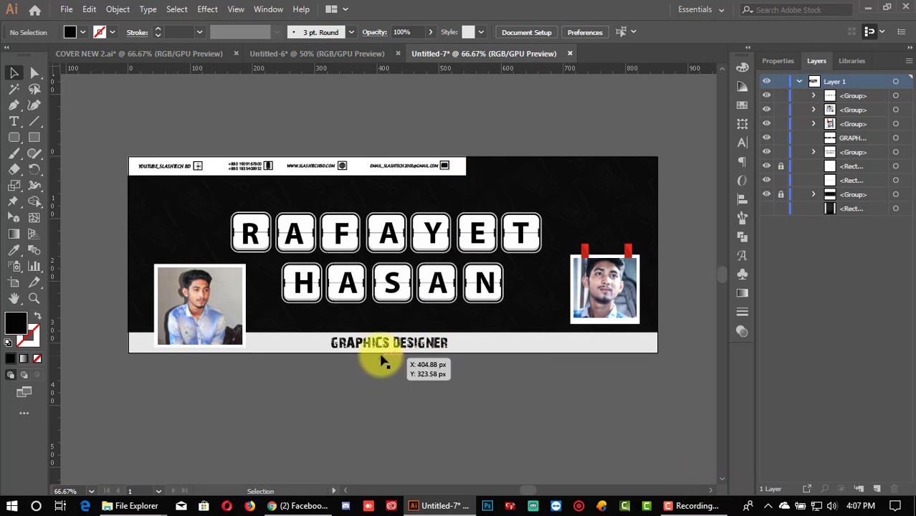
scroll(392, 374, down, 1)
scroll(393, 375, up, 1)
drag(123, 123, 670, 428)
key(ctrl+g)
click(651, 417)
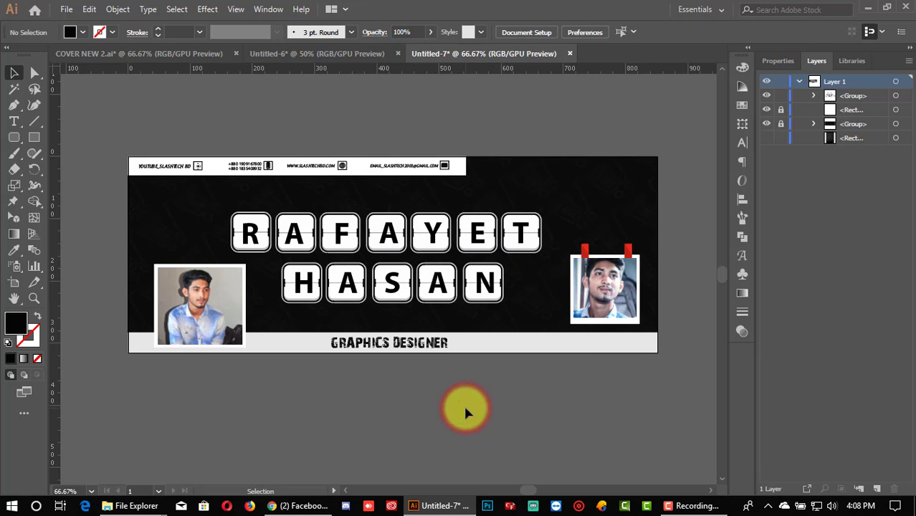
scroll(401, 405, up, 2)
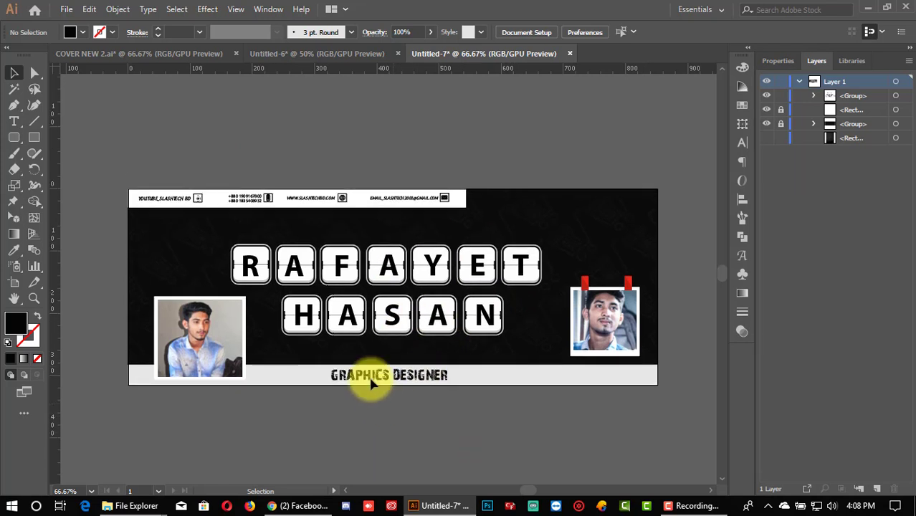